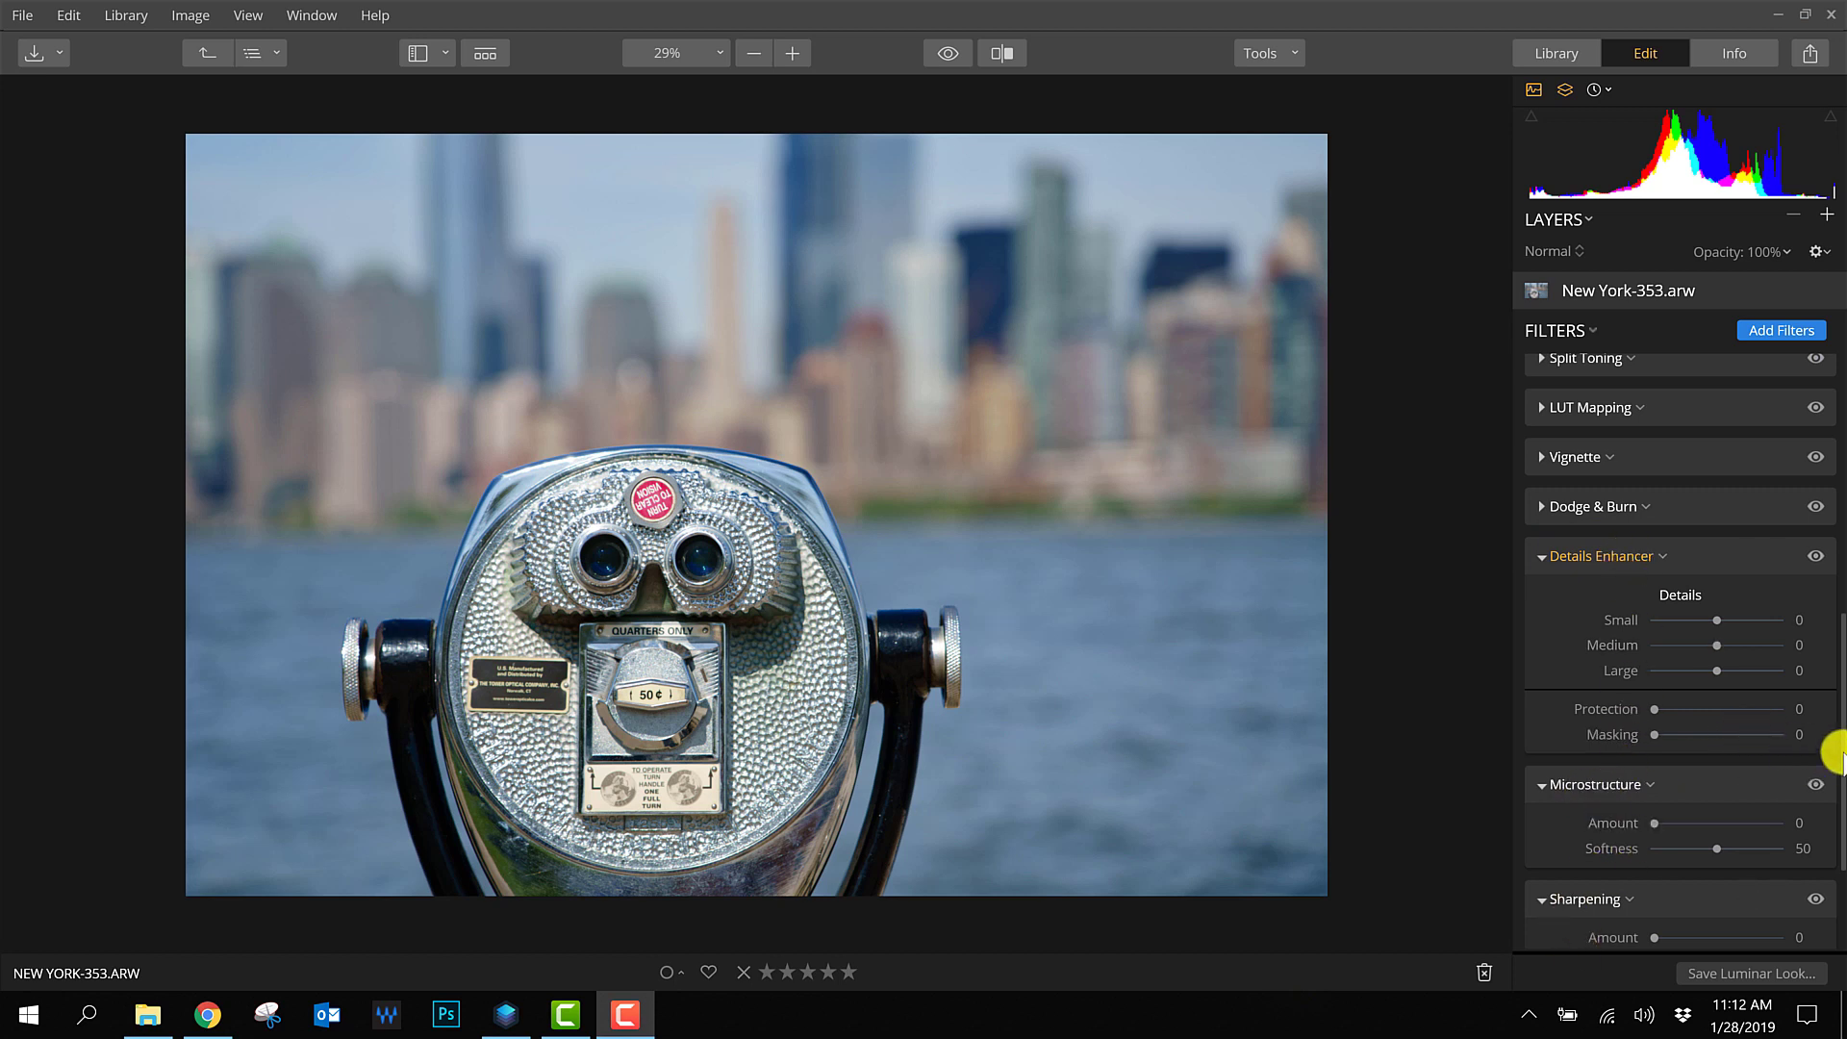
left_click_drag(1840, 685, 1840, 741)
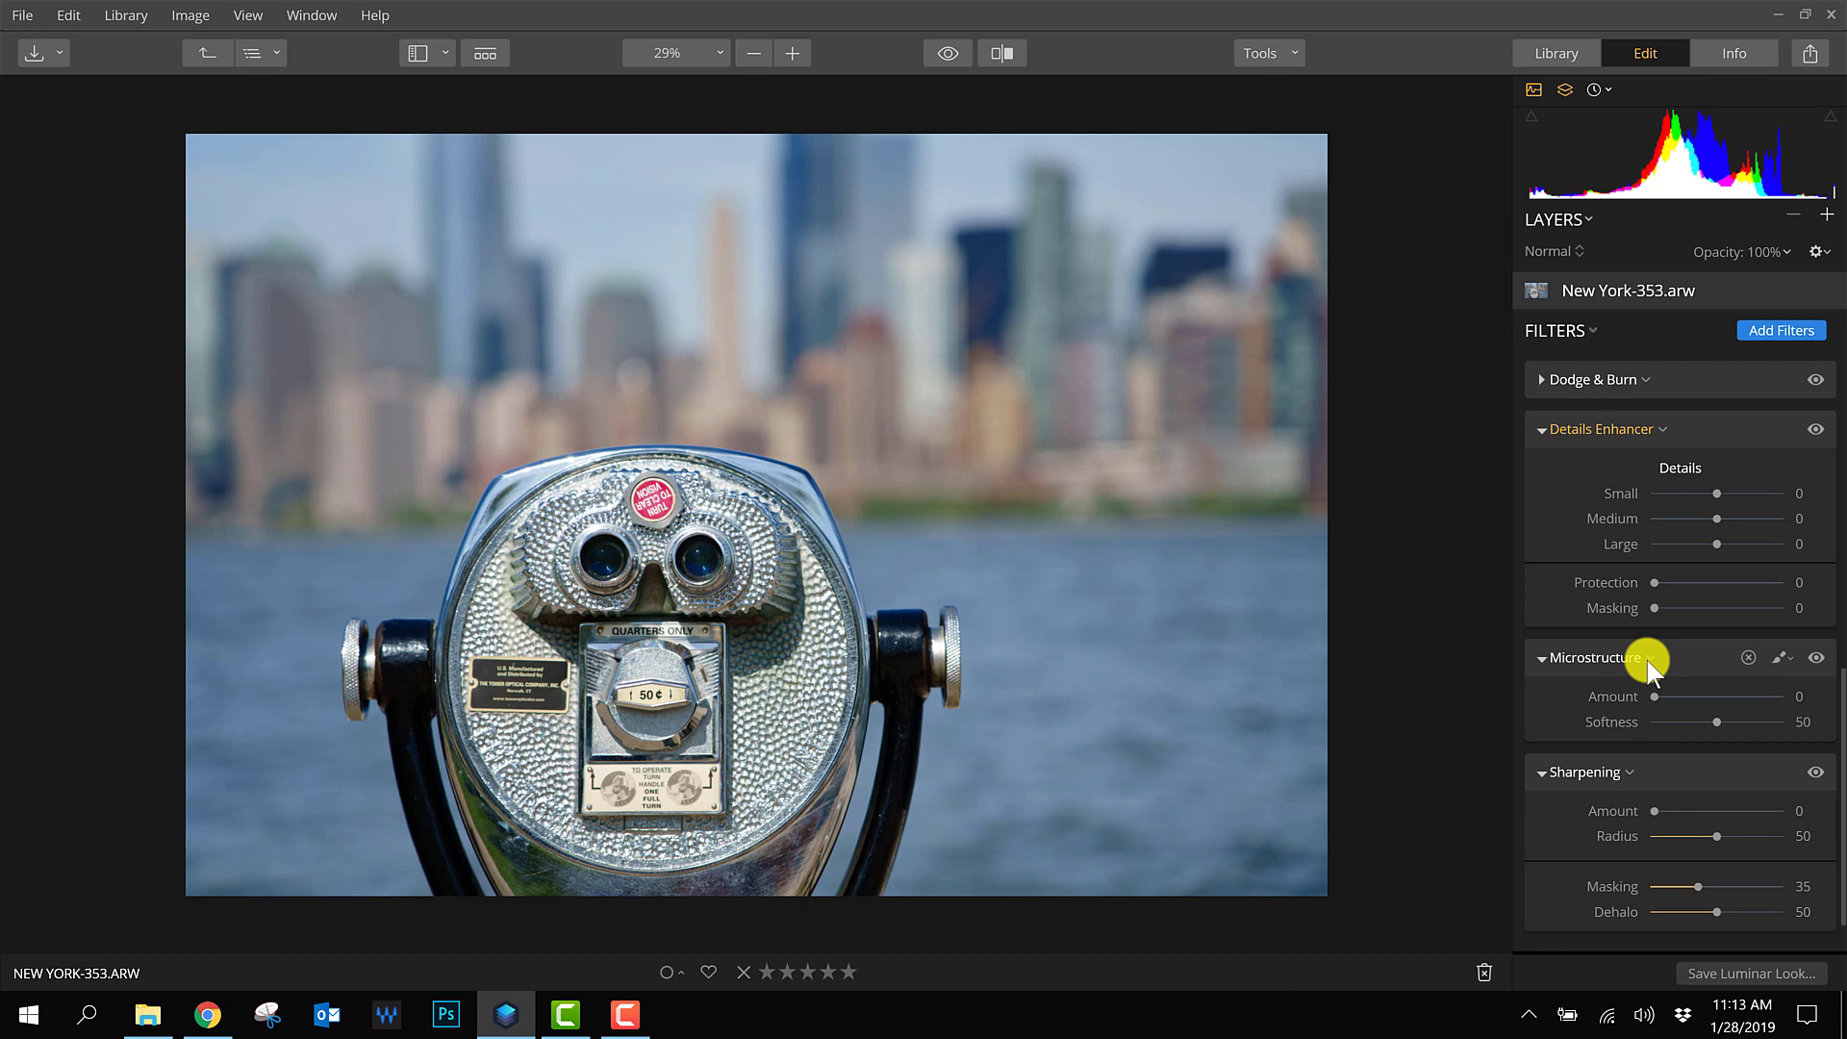
Step: Raise Microstructure Amount to 78 for a heavy, gritty texture across the whole photo
left_click_drag(1655, 697, 1752, 697)
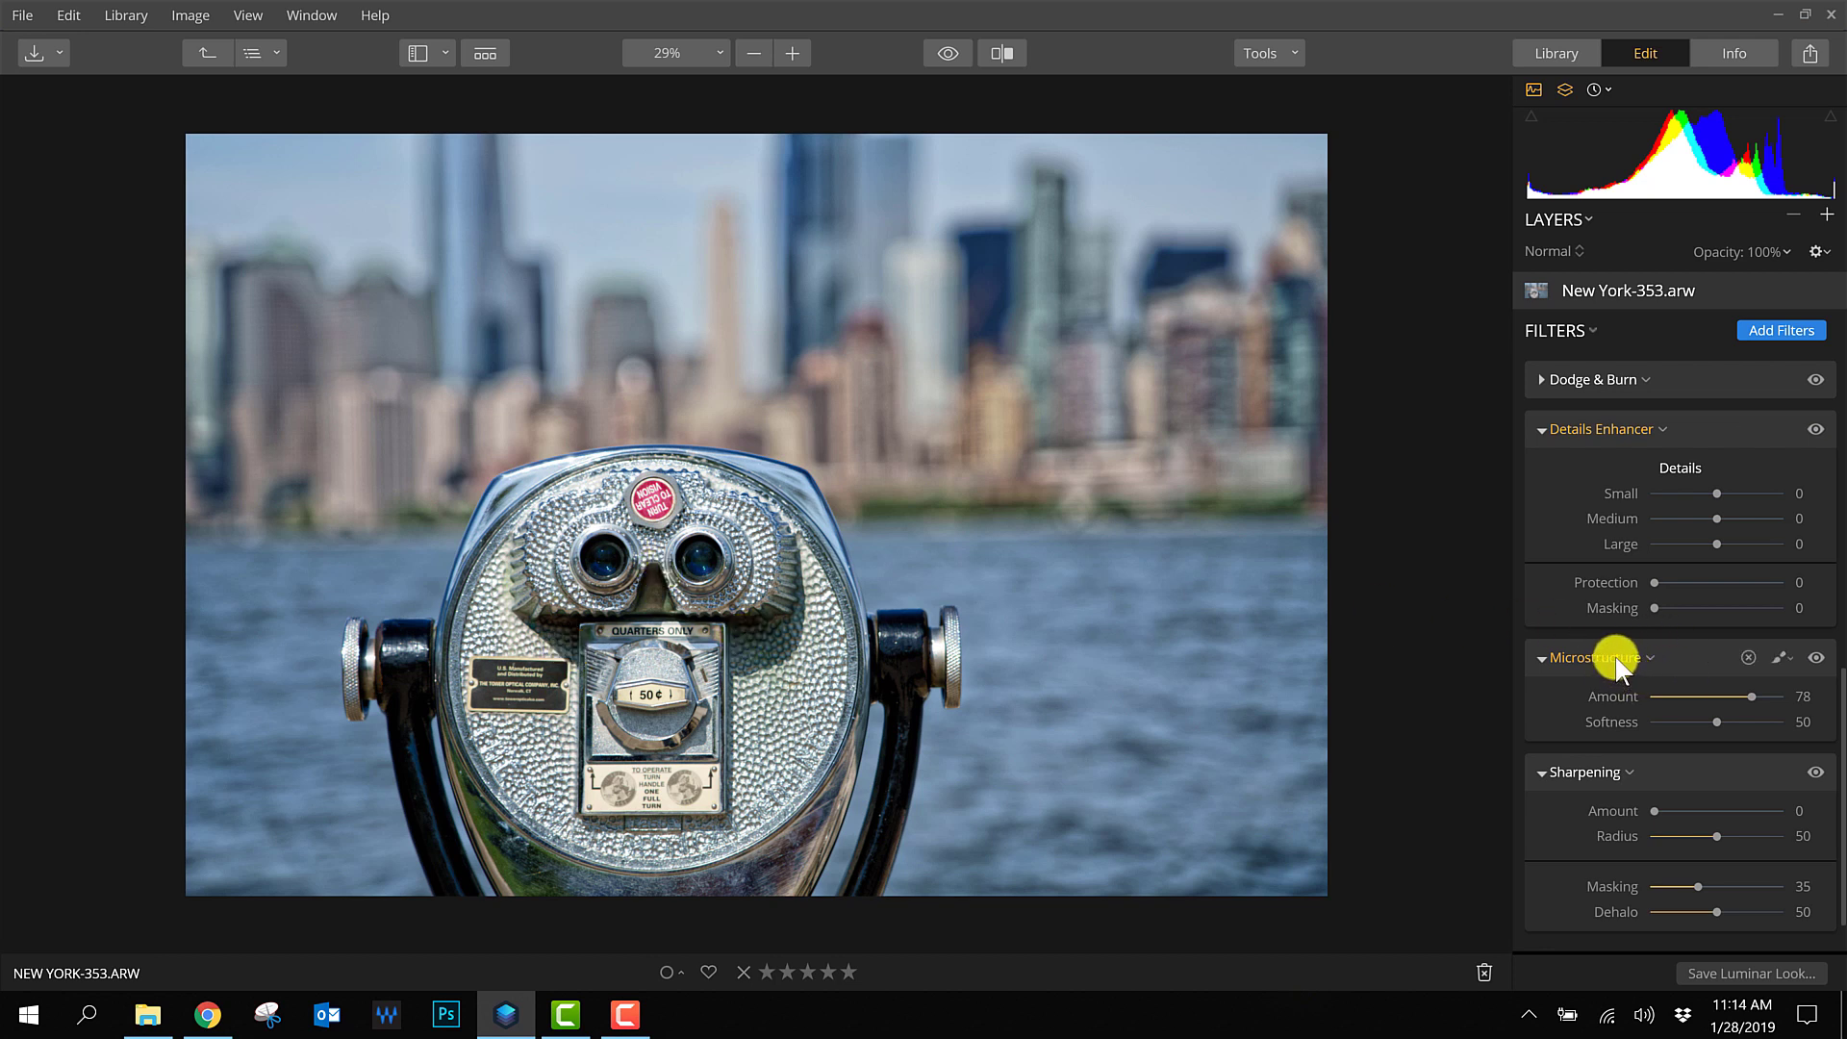
Step: Reset Microstructure Amount to 0 and zoom in on the viewer's lenses and coin plate
double_click(1750, 696)
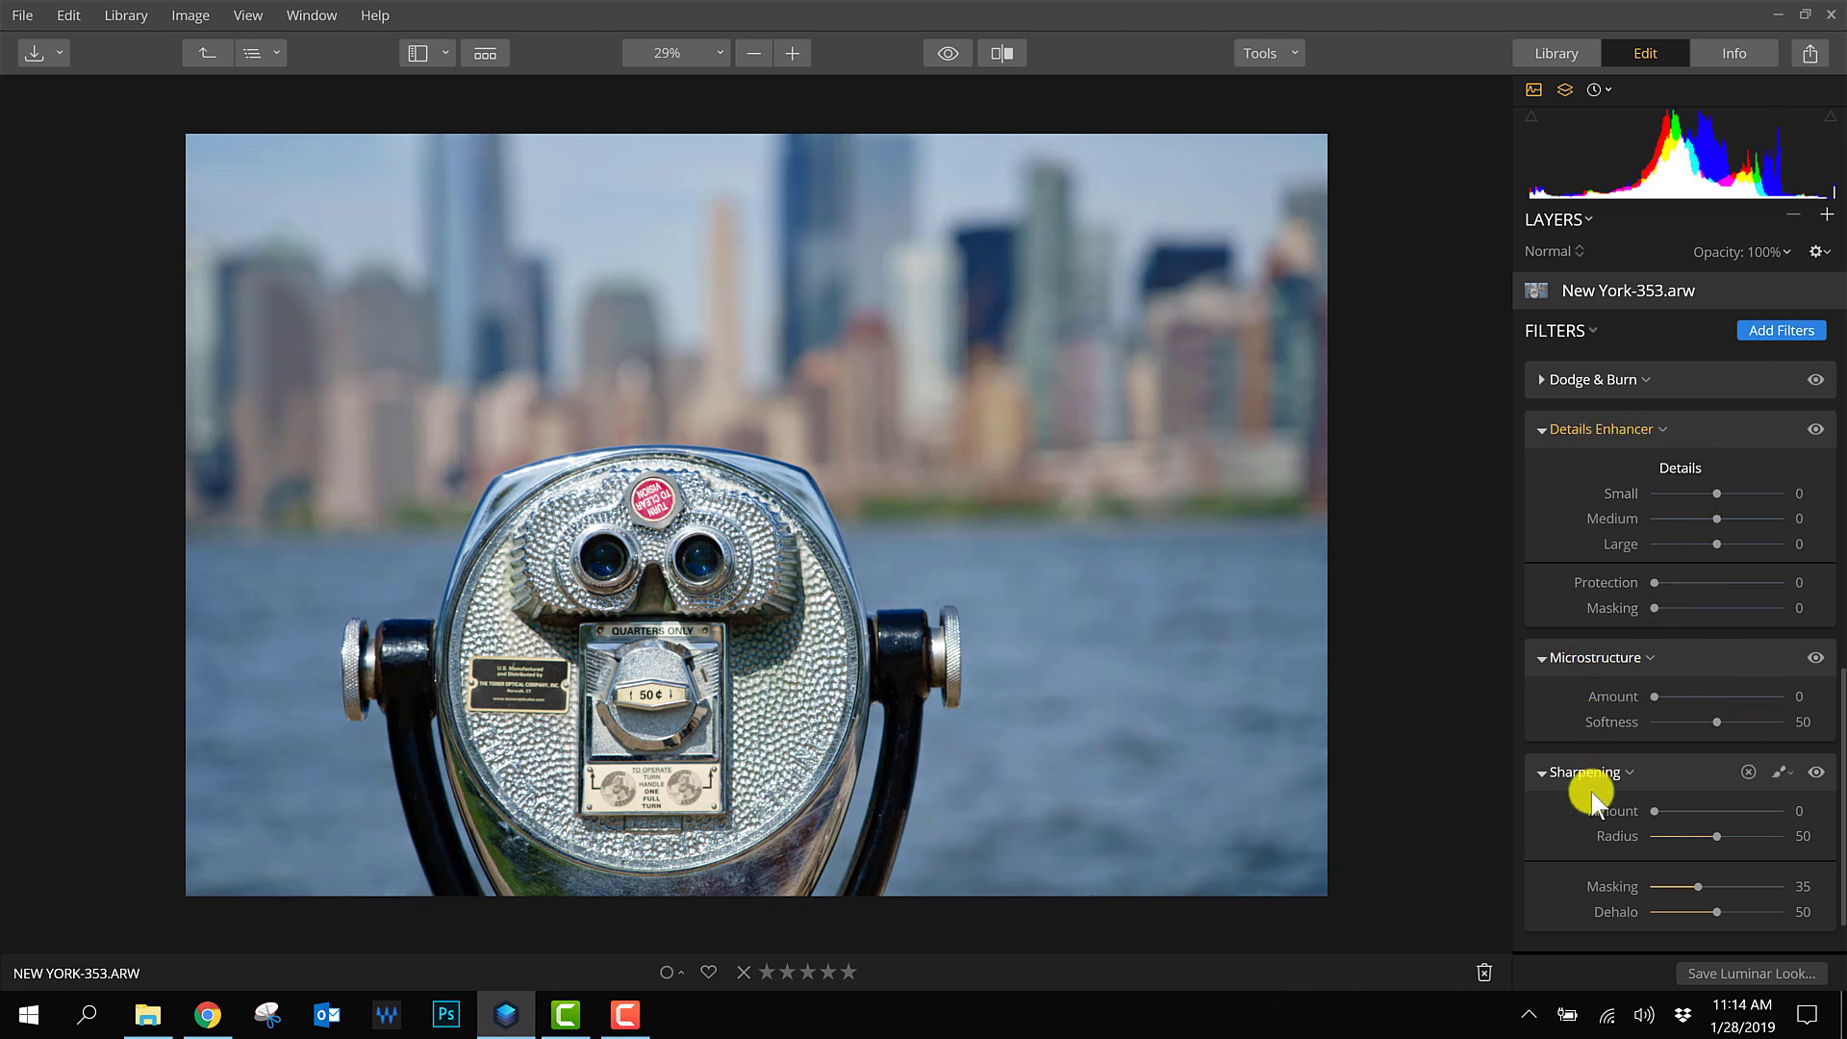
left_click(653, 595)
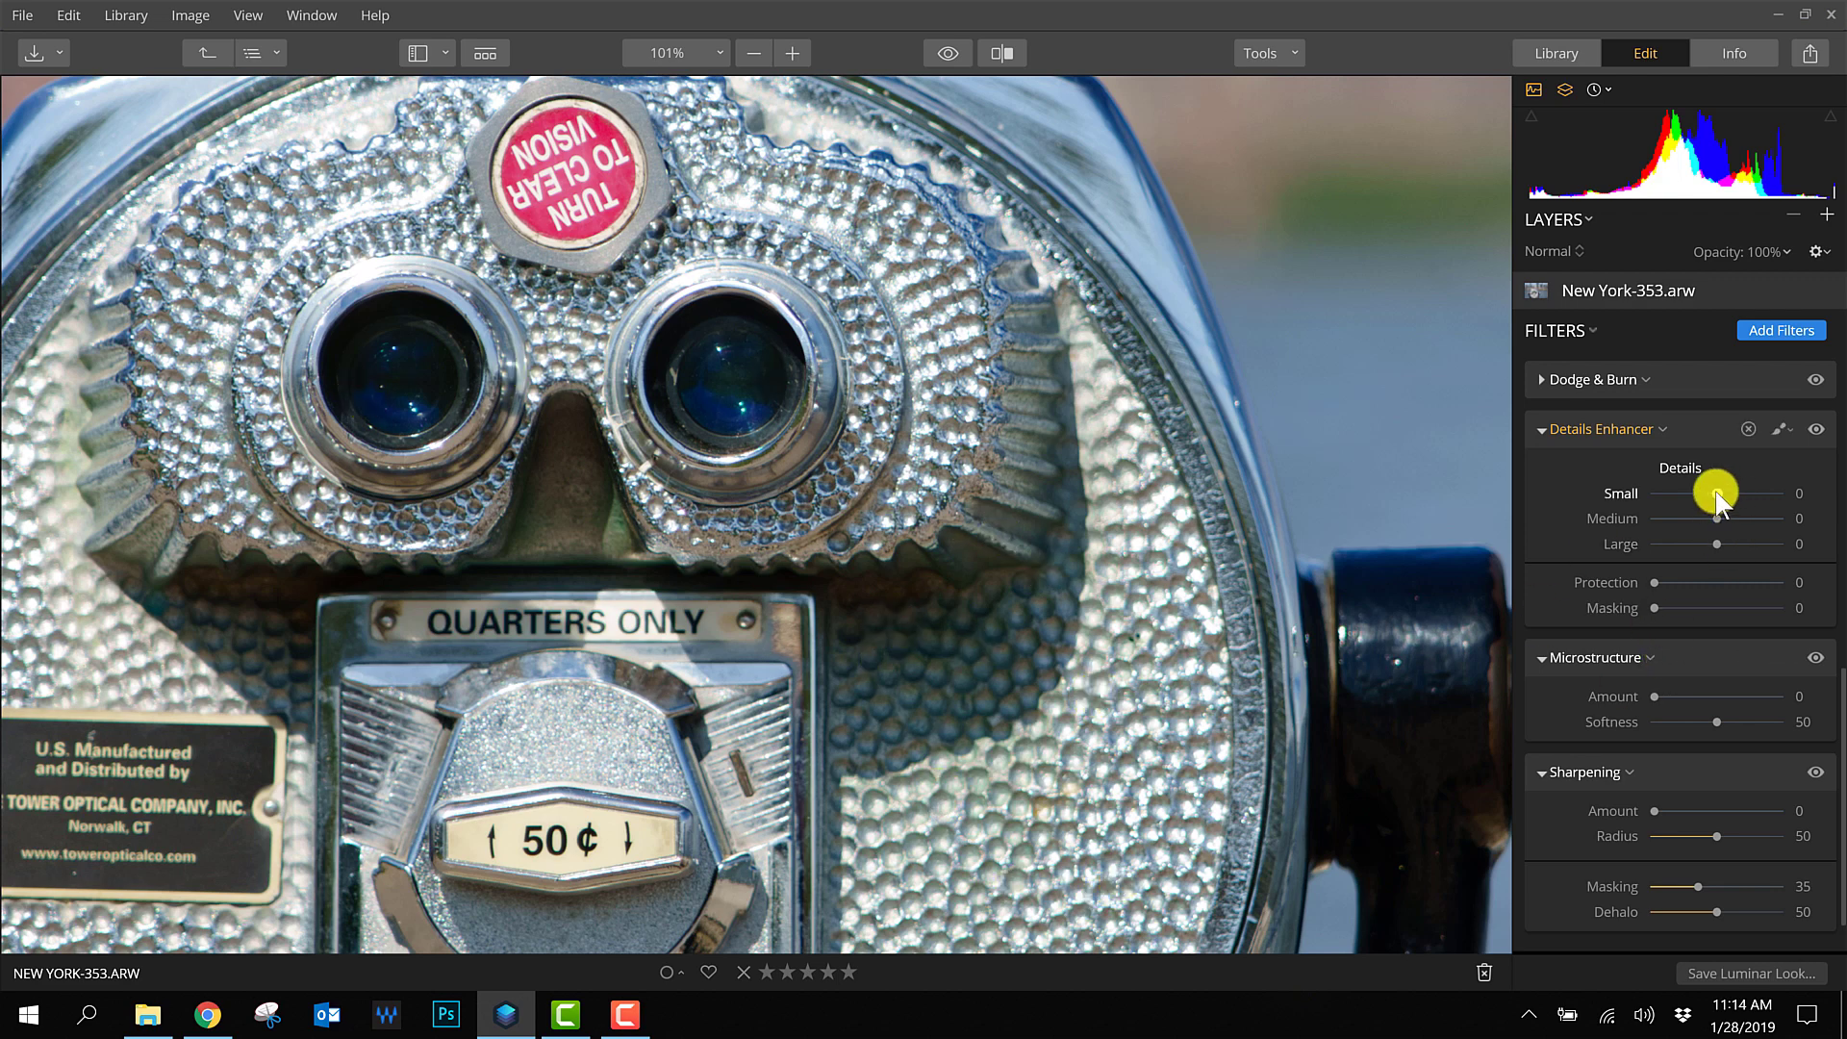
Step: Set Details Enhancer Small to 42, toggling the filter off and on to compare
left_click_drag(1716, 491, 1743, 496)
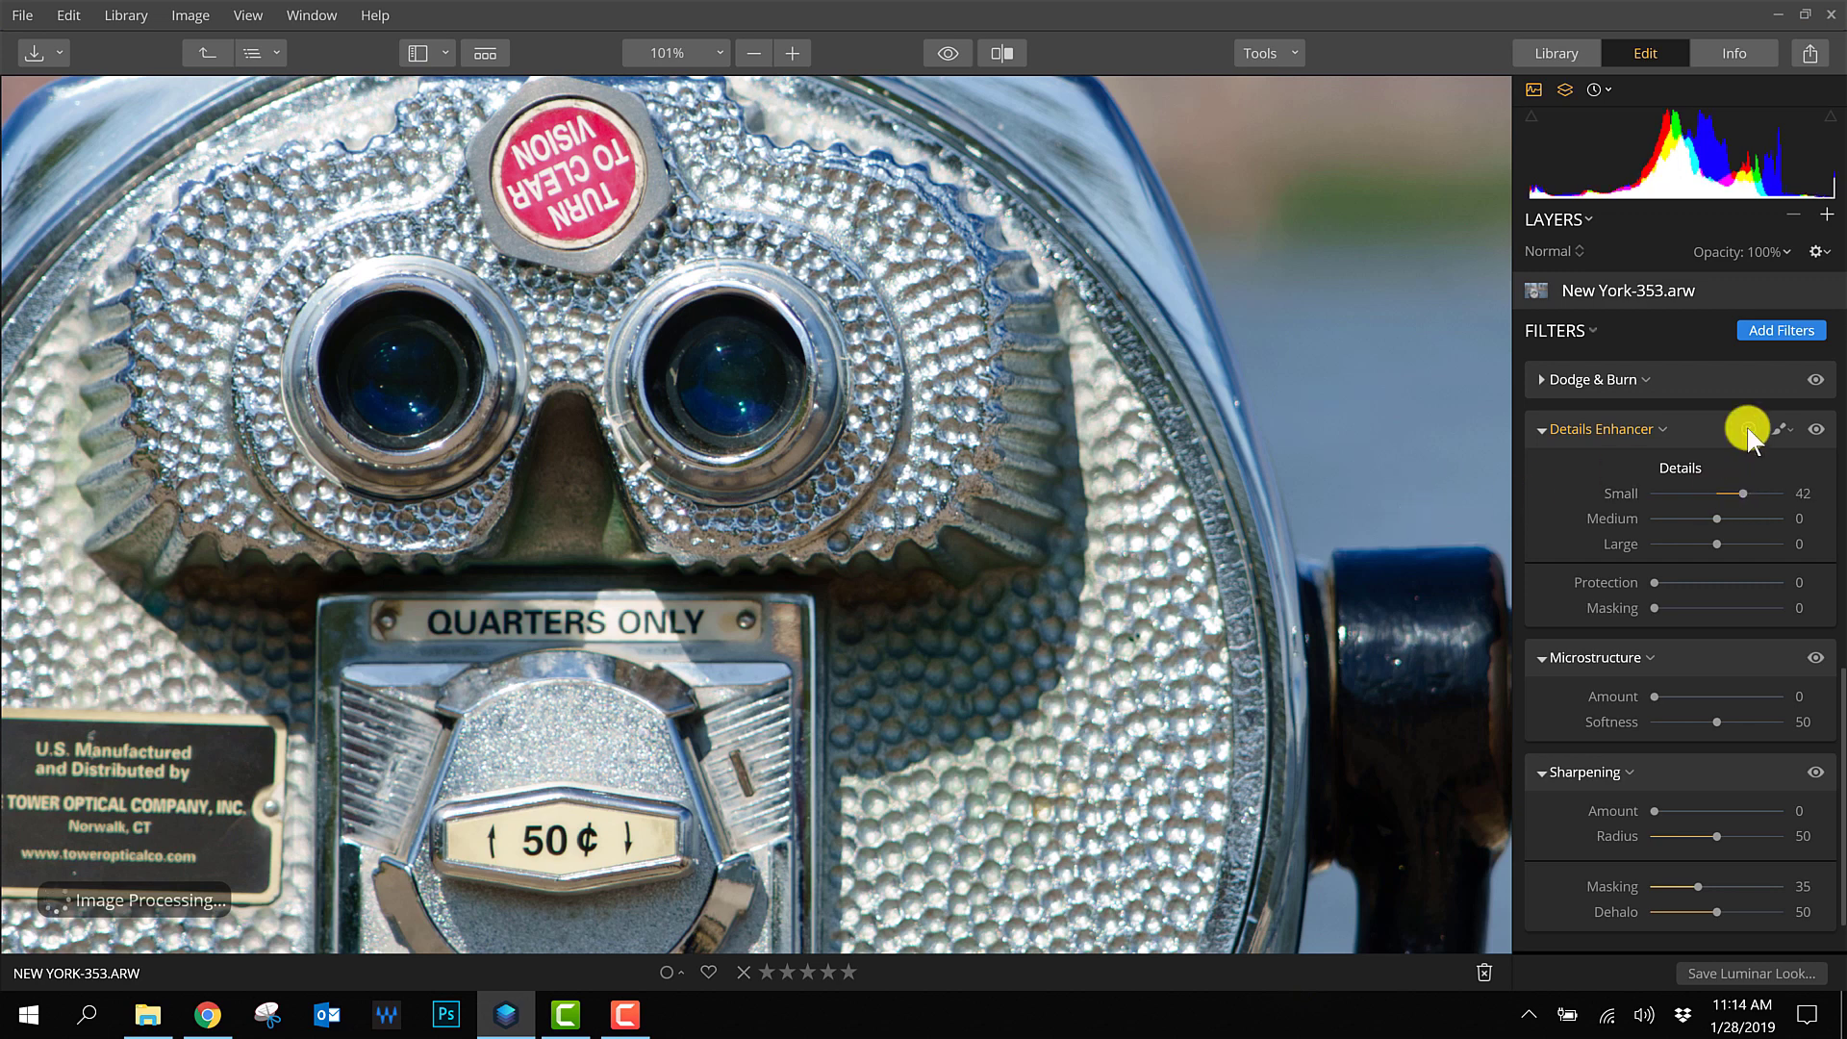
left_click(1815, 429)
left_click(1815, 429)
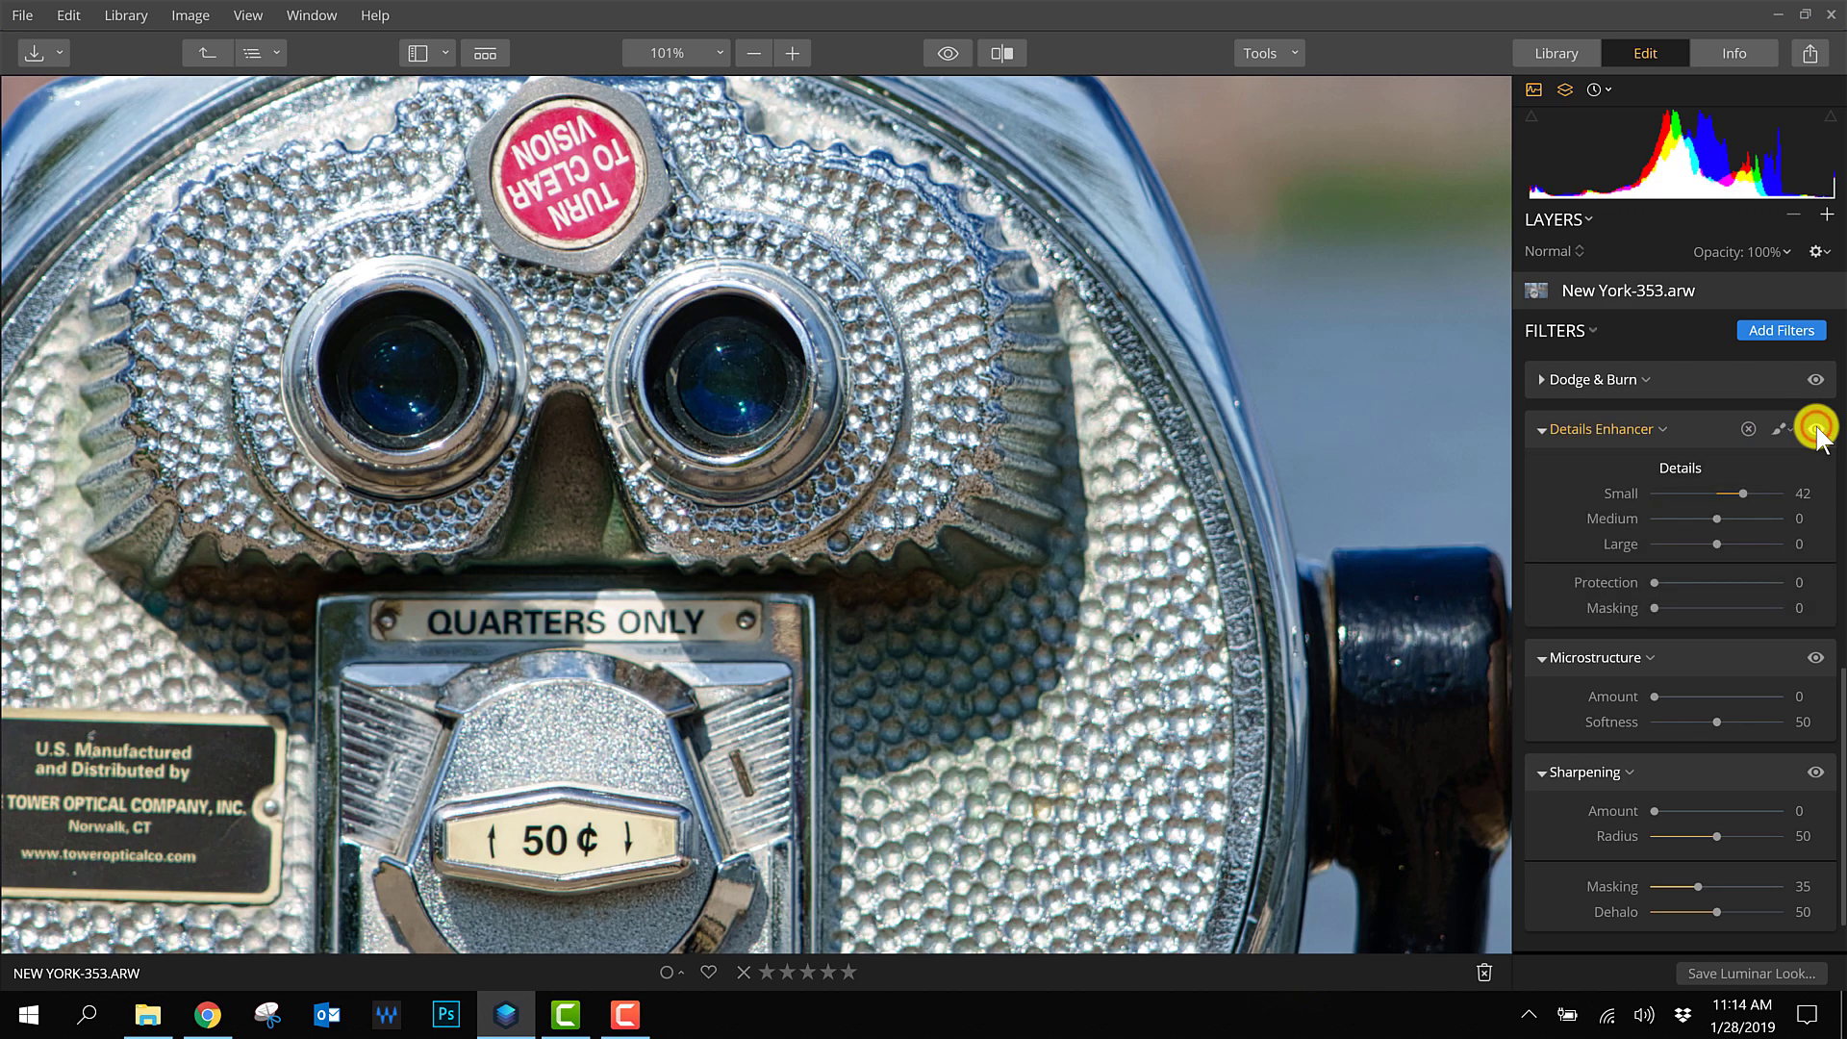
left_click(1815, 428)
left_click(1815, 429)
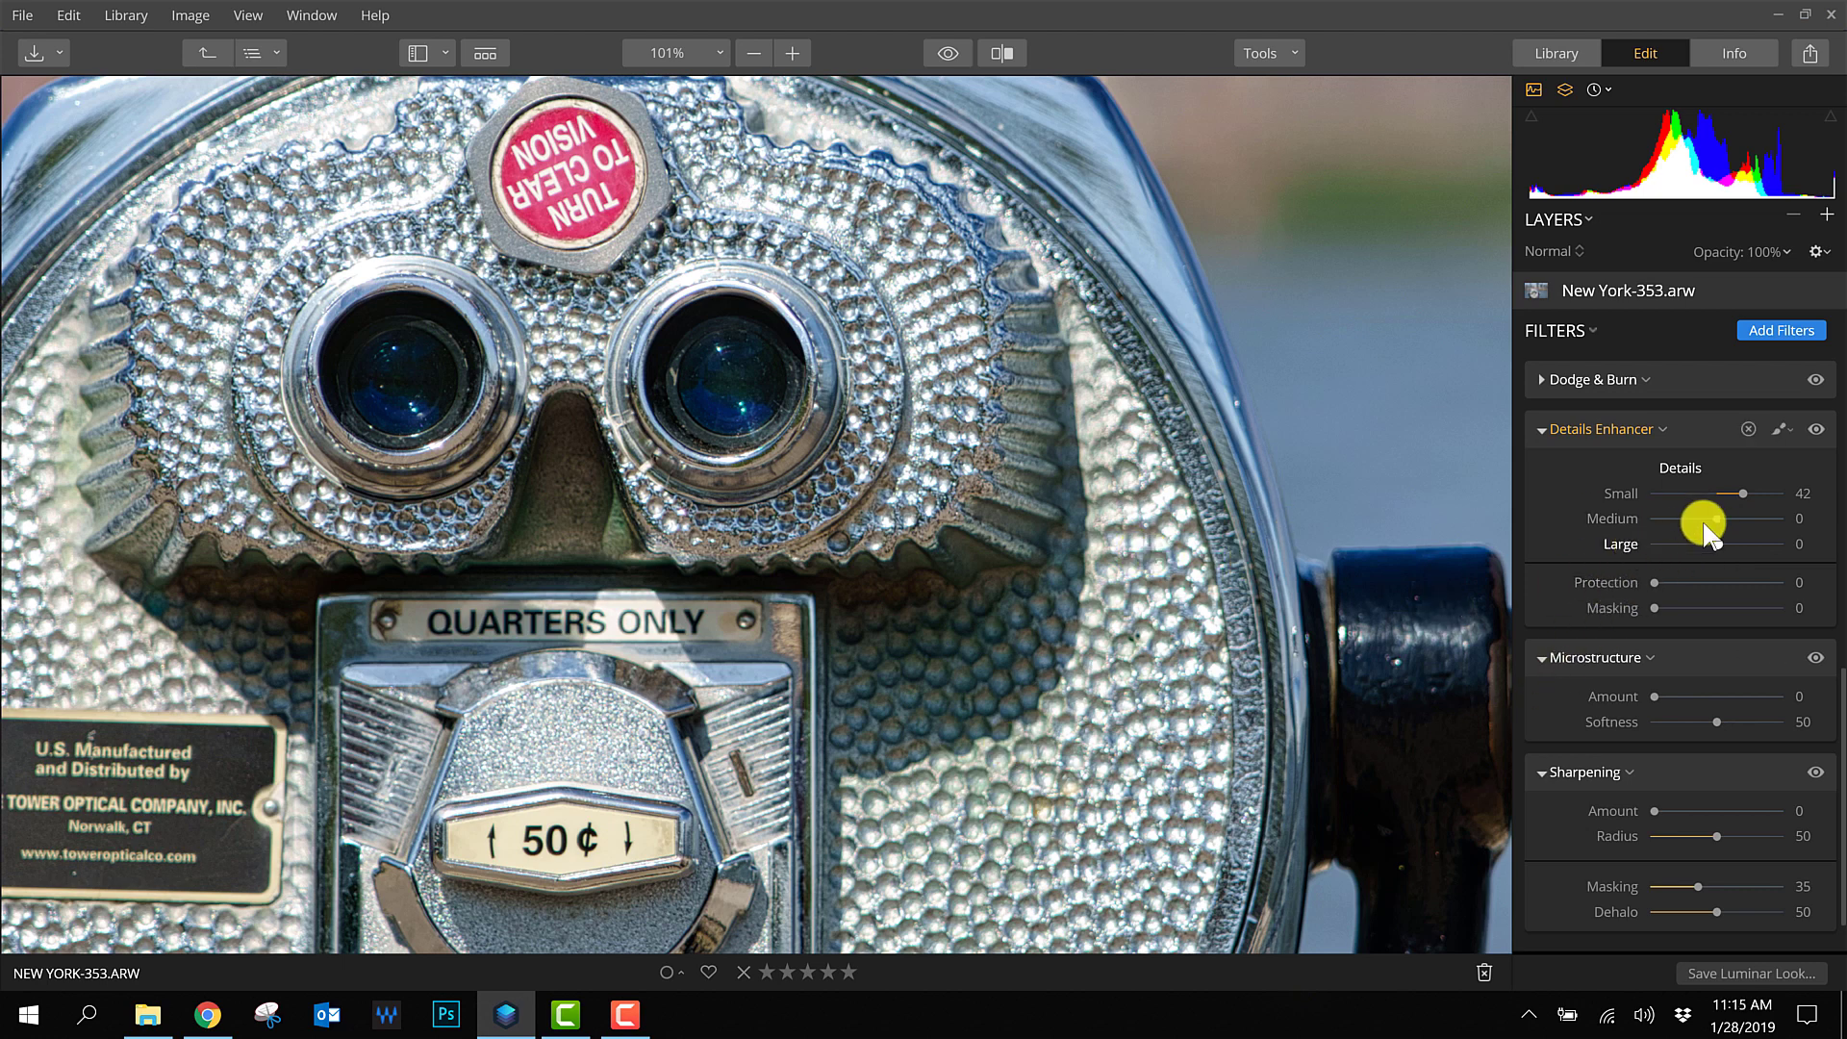
Step: Raise Details Enhancer Medium to about 23, again comparing with the filter toggled off and on
left_click_drag(1716, 518, 1734, 519)
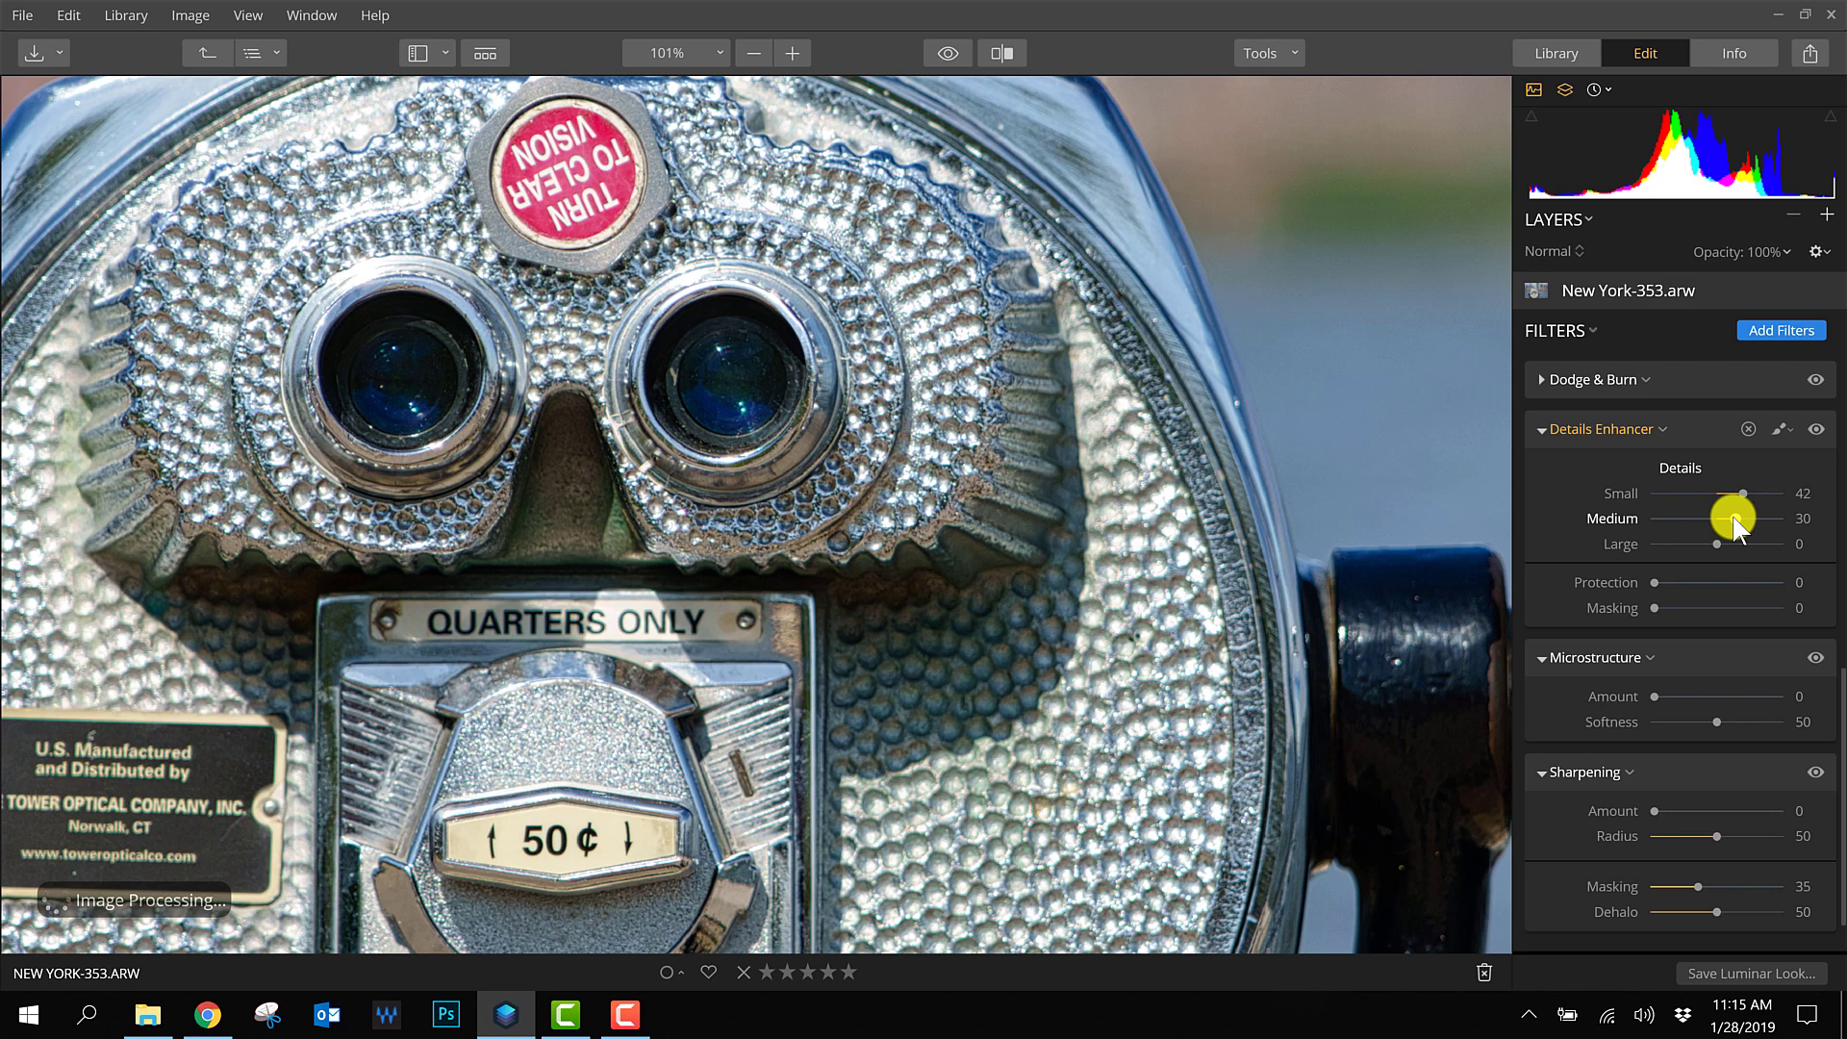
left_click(1817, 426)
left_click(1818, 427)
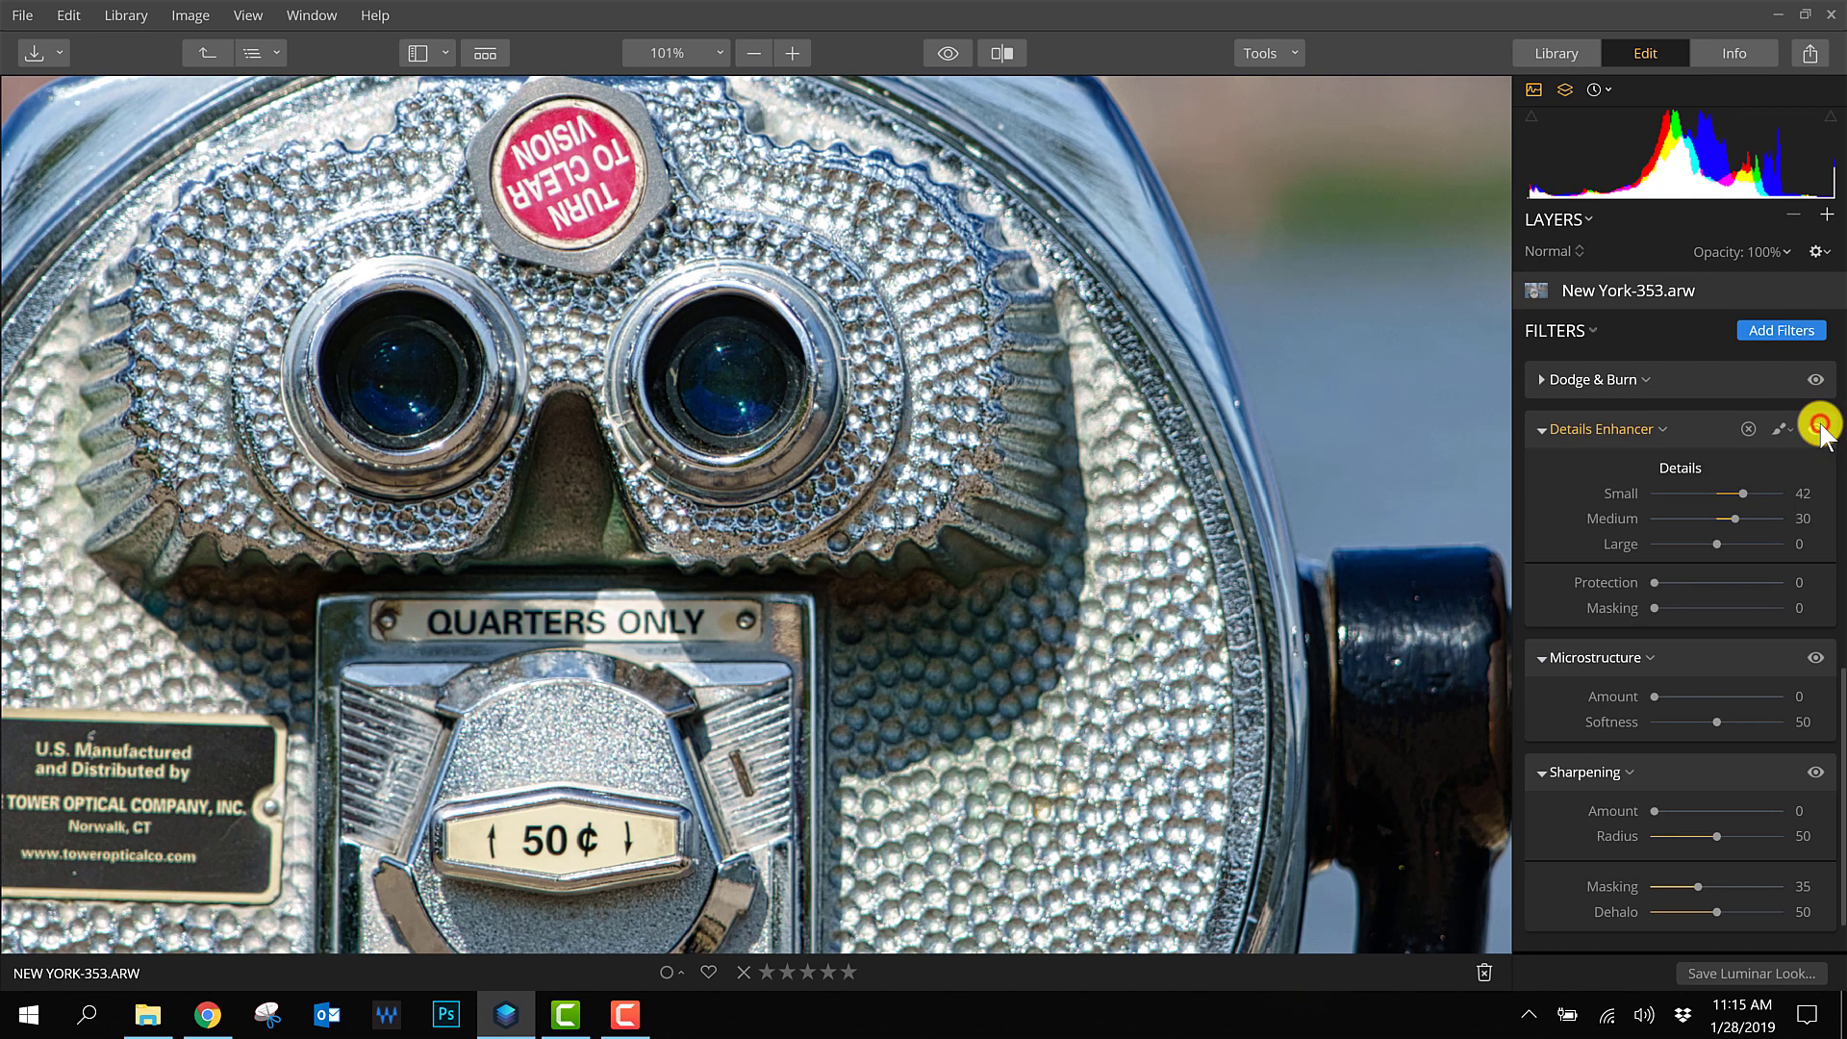
left_click(1817, 426)
left_click(1817, 426)
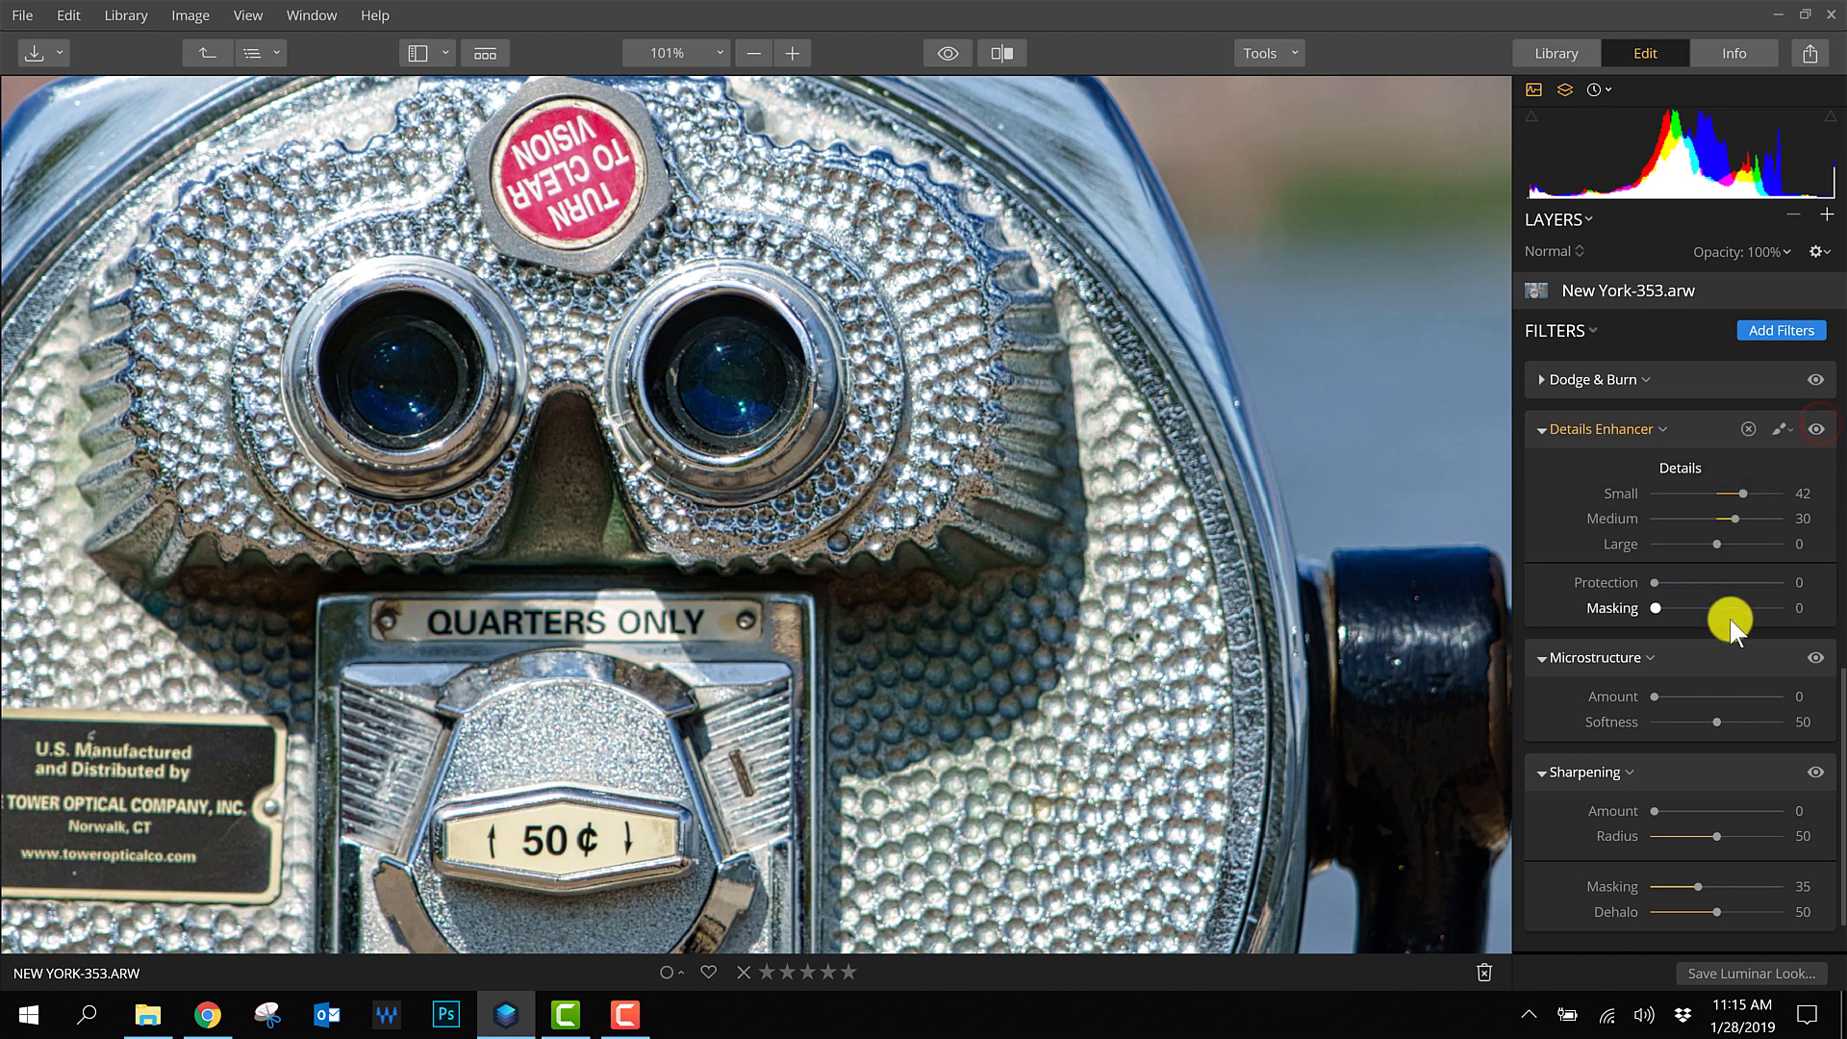
Step: Ease Details Enhancer Medium down to 20 and zoom in on the viewer's upper rim
left_click_drag(1734, 518, 1728, 518)
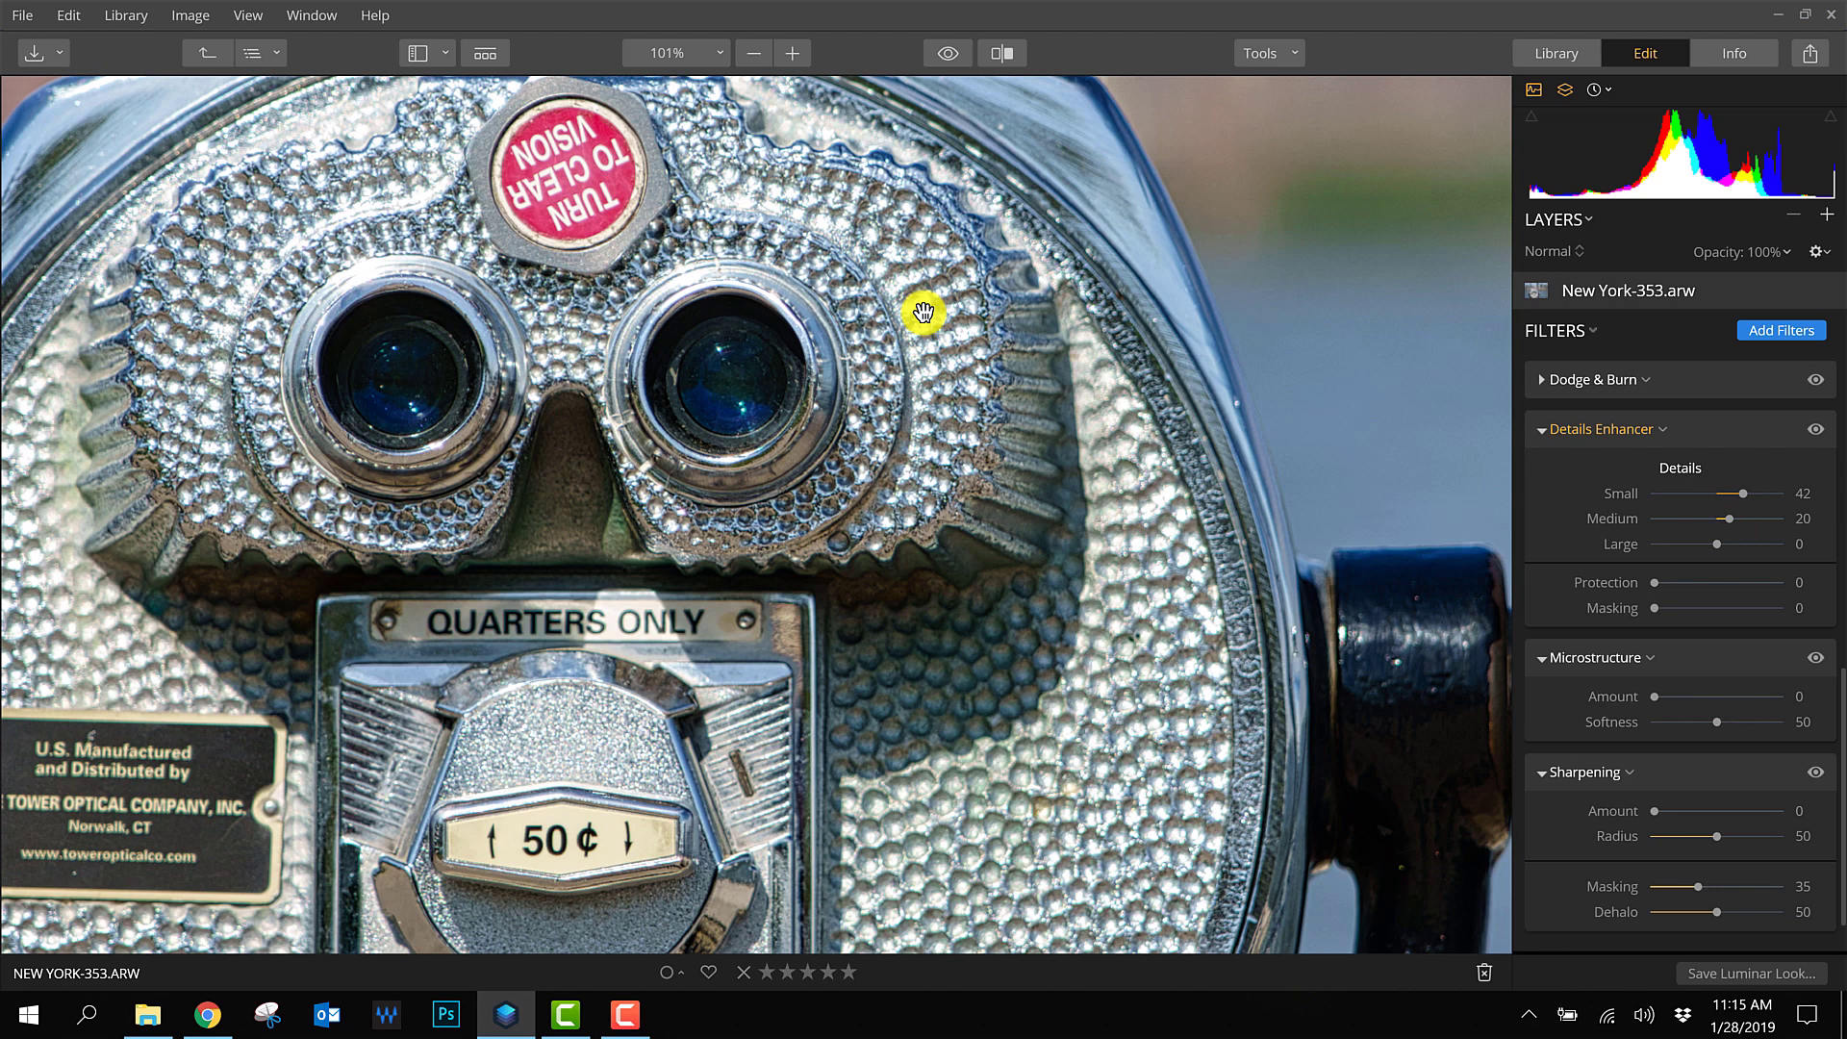
scroll(845, 297, "up", 3)
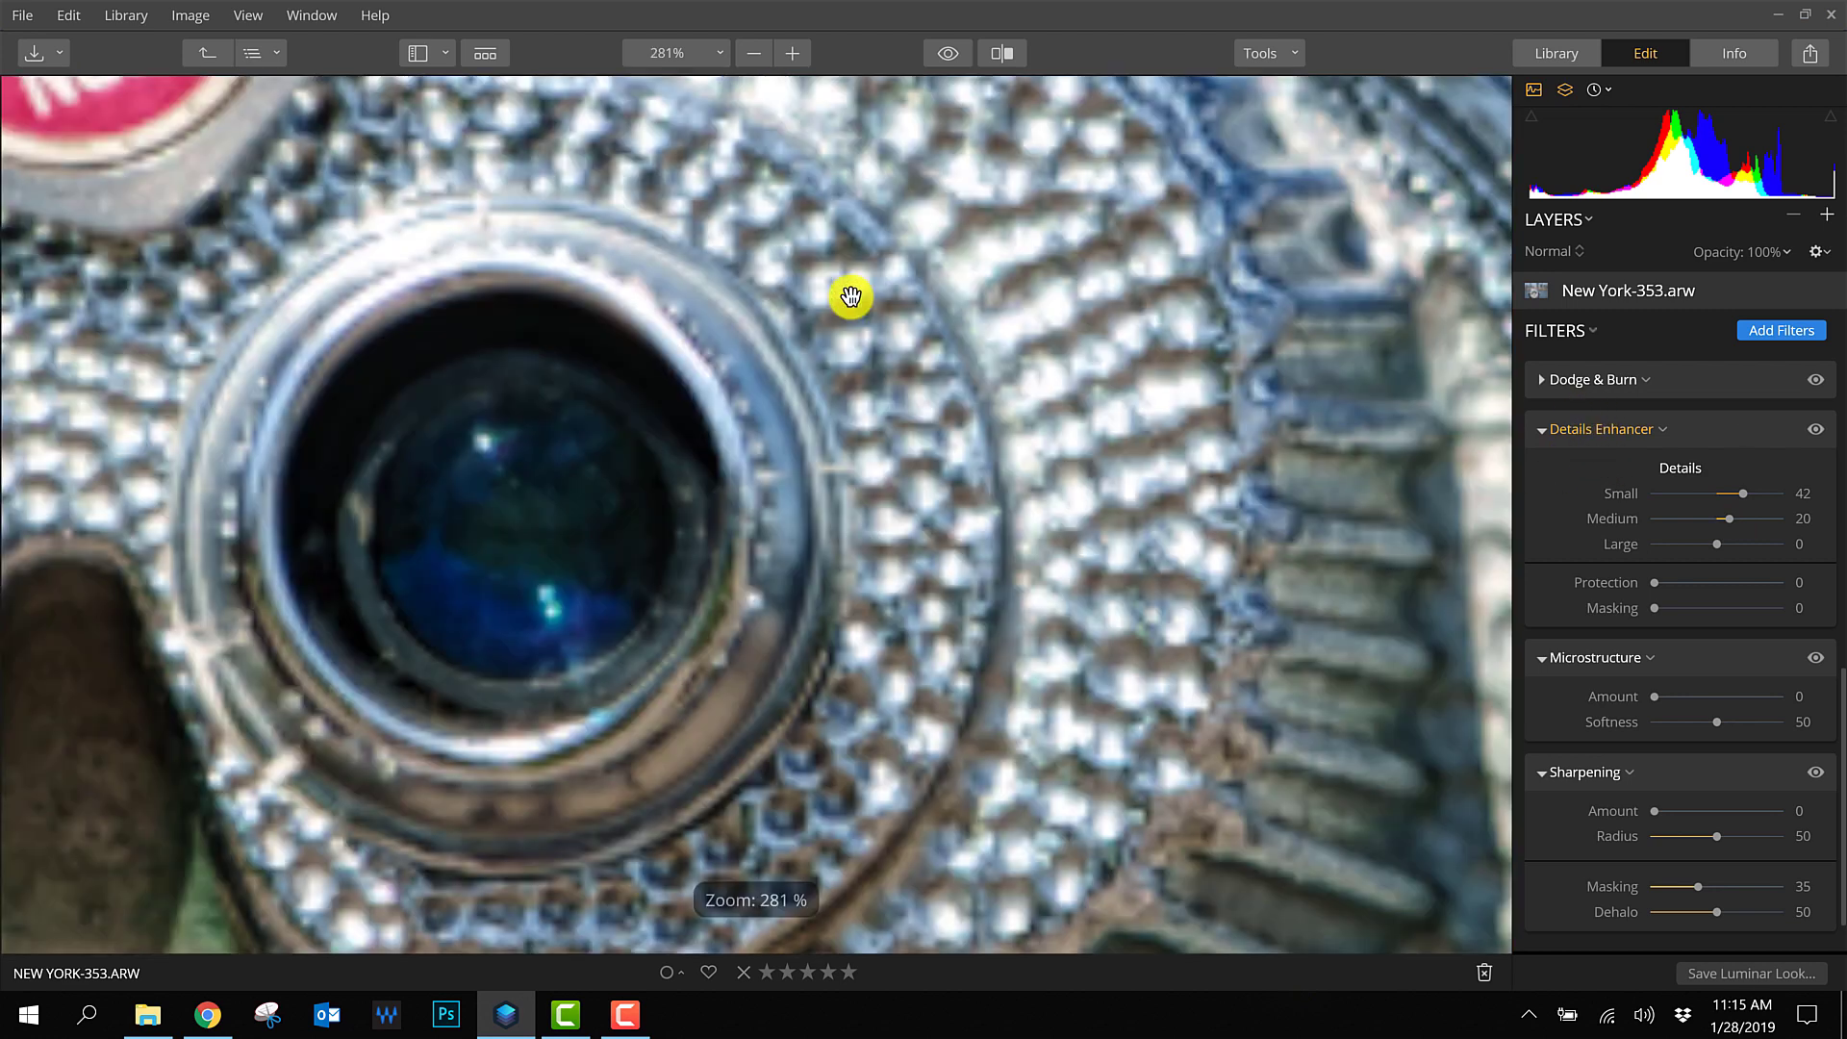
left_click_drag(921, 292, 852, 466)
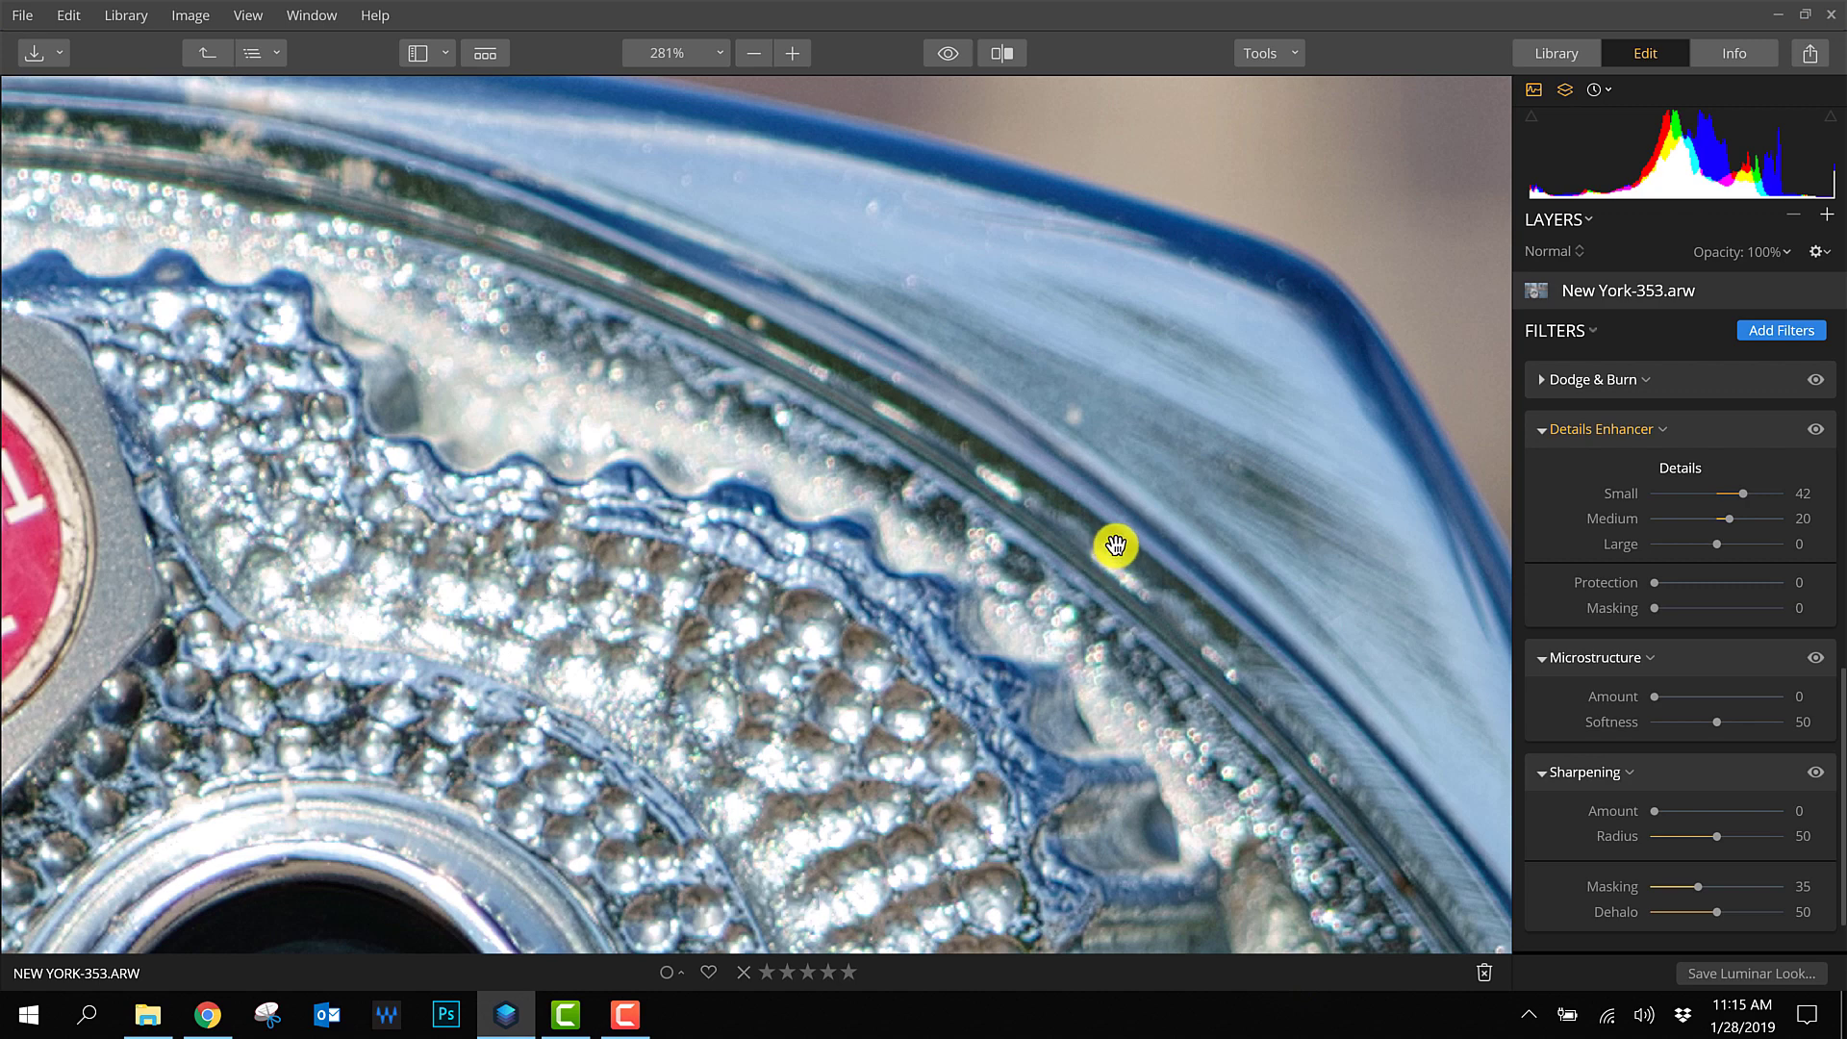
left_click_drag(965, 486, 924, 441)
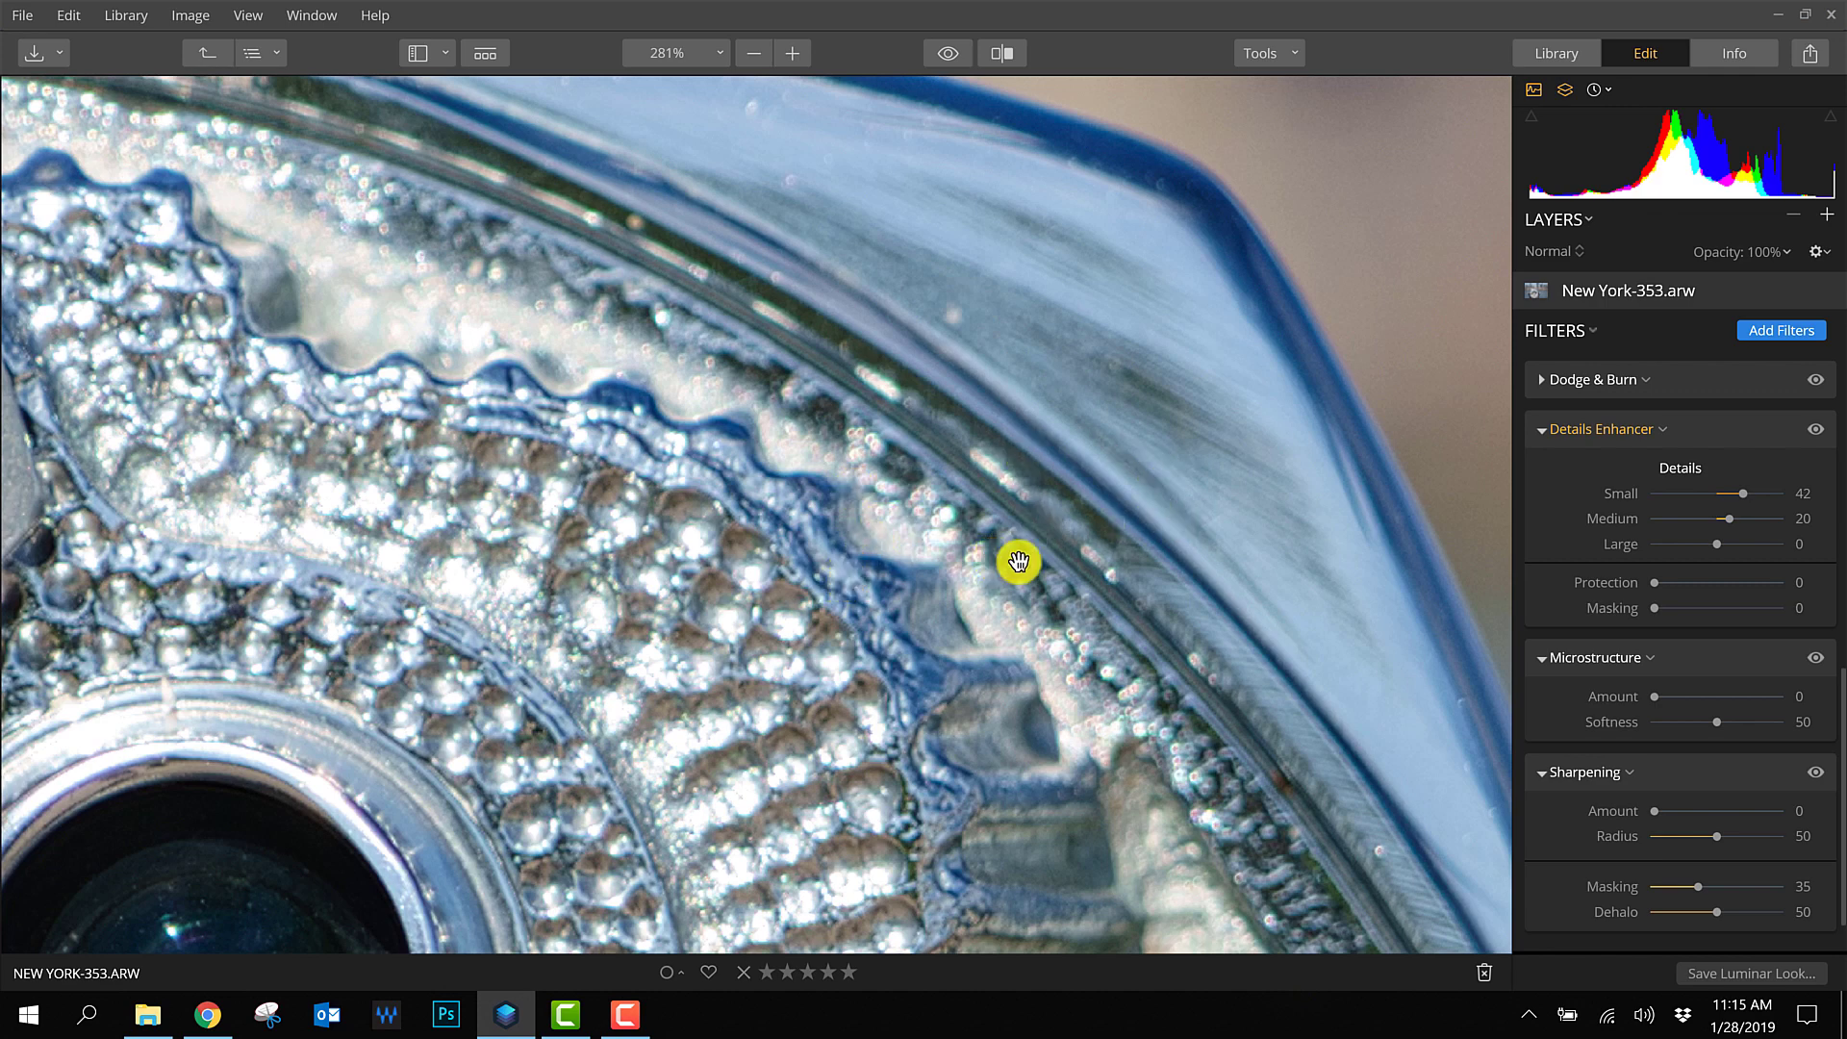
Step: Compare the rim with Details Enhancer off and on, then zoom back out to the full photo
left_click(1814, 430)
left_click(1814, 430)
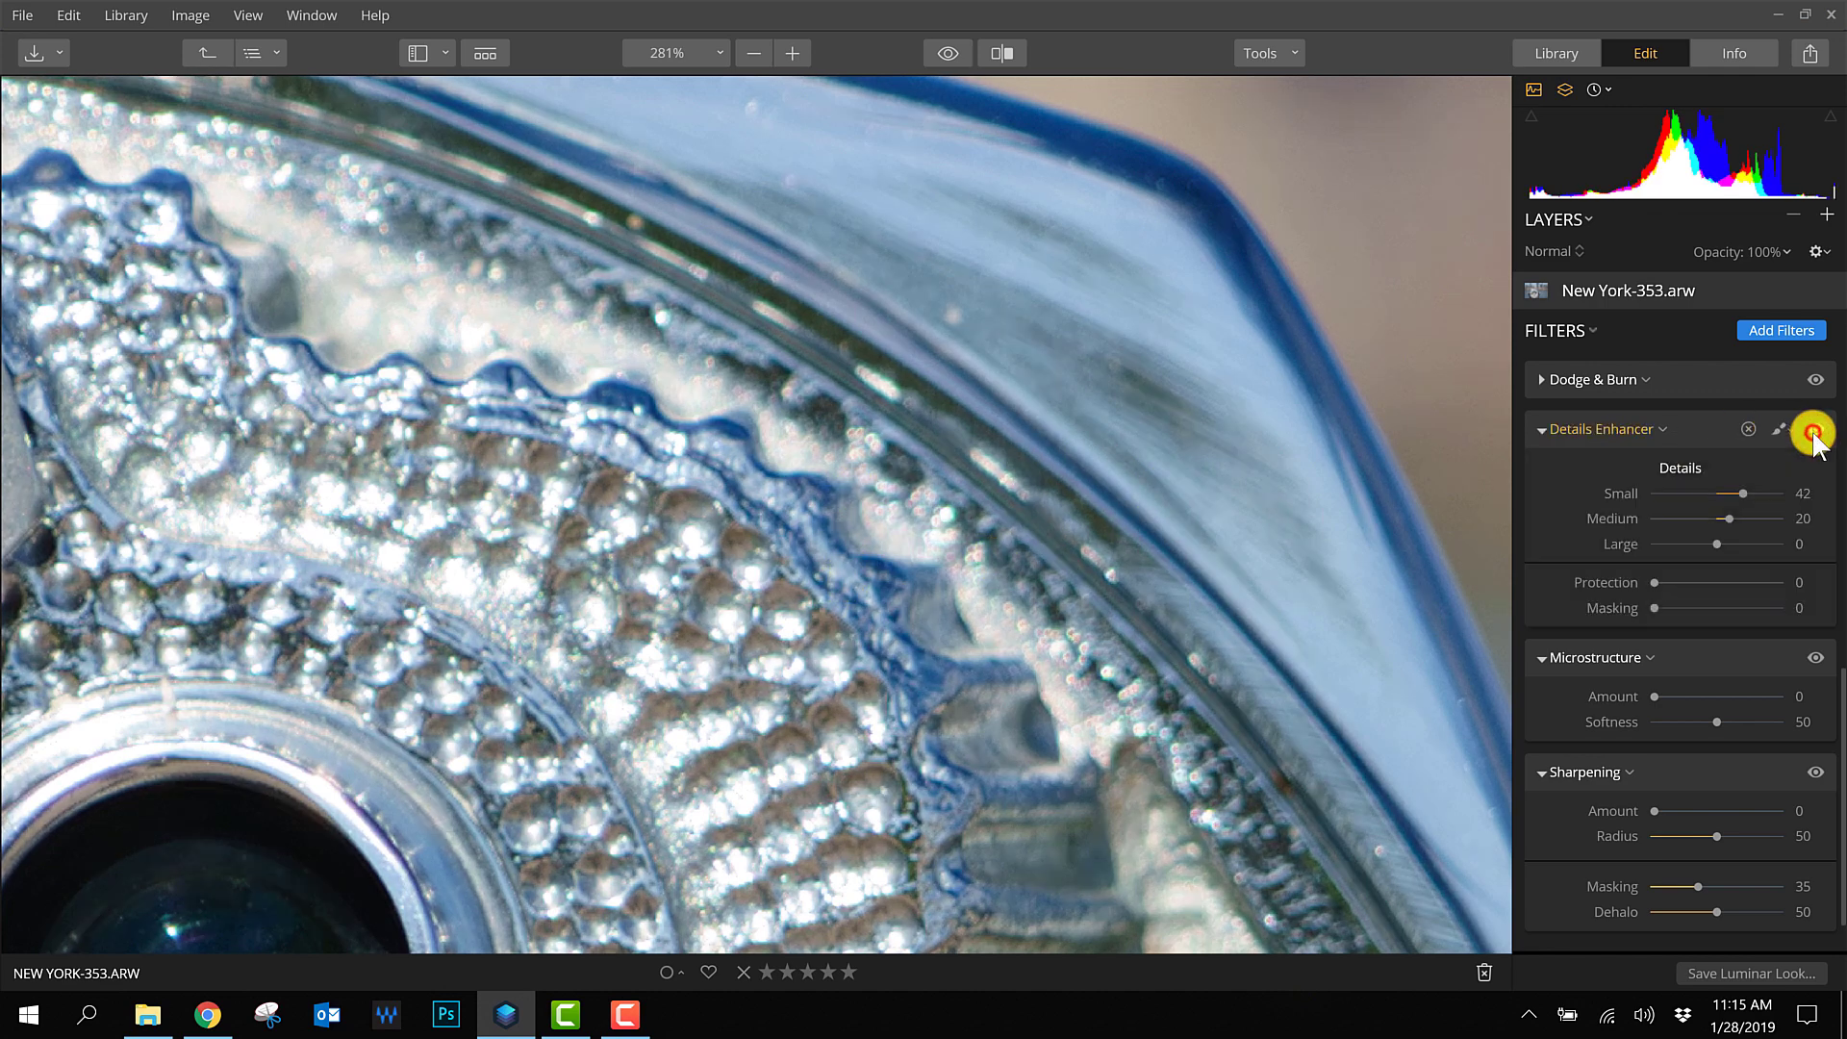
left_click(1814, 431)
left_click(1814, 431)
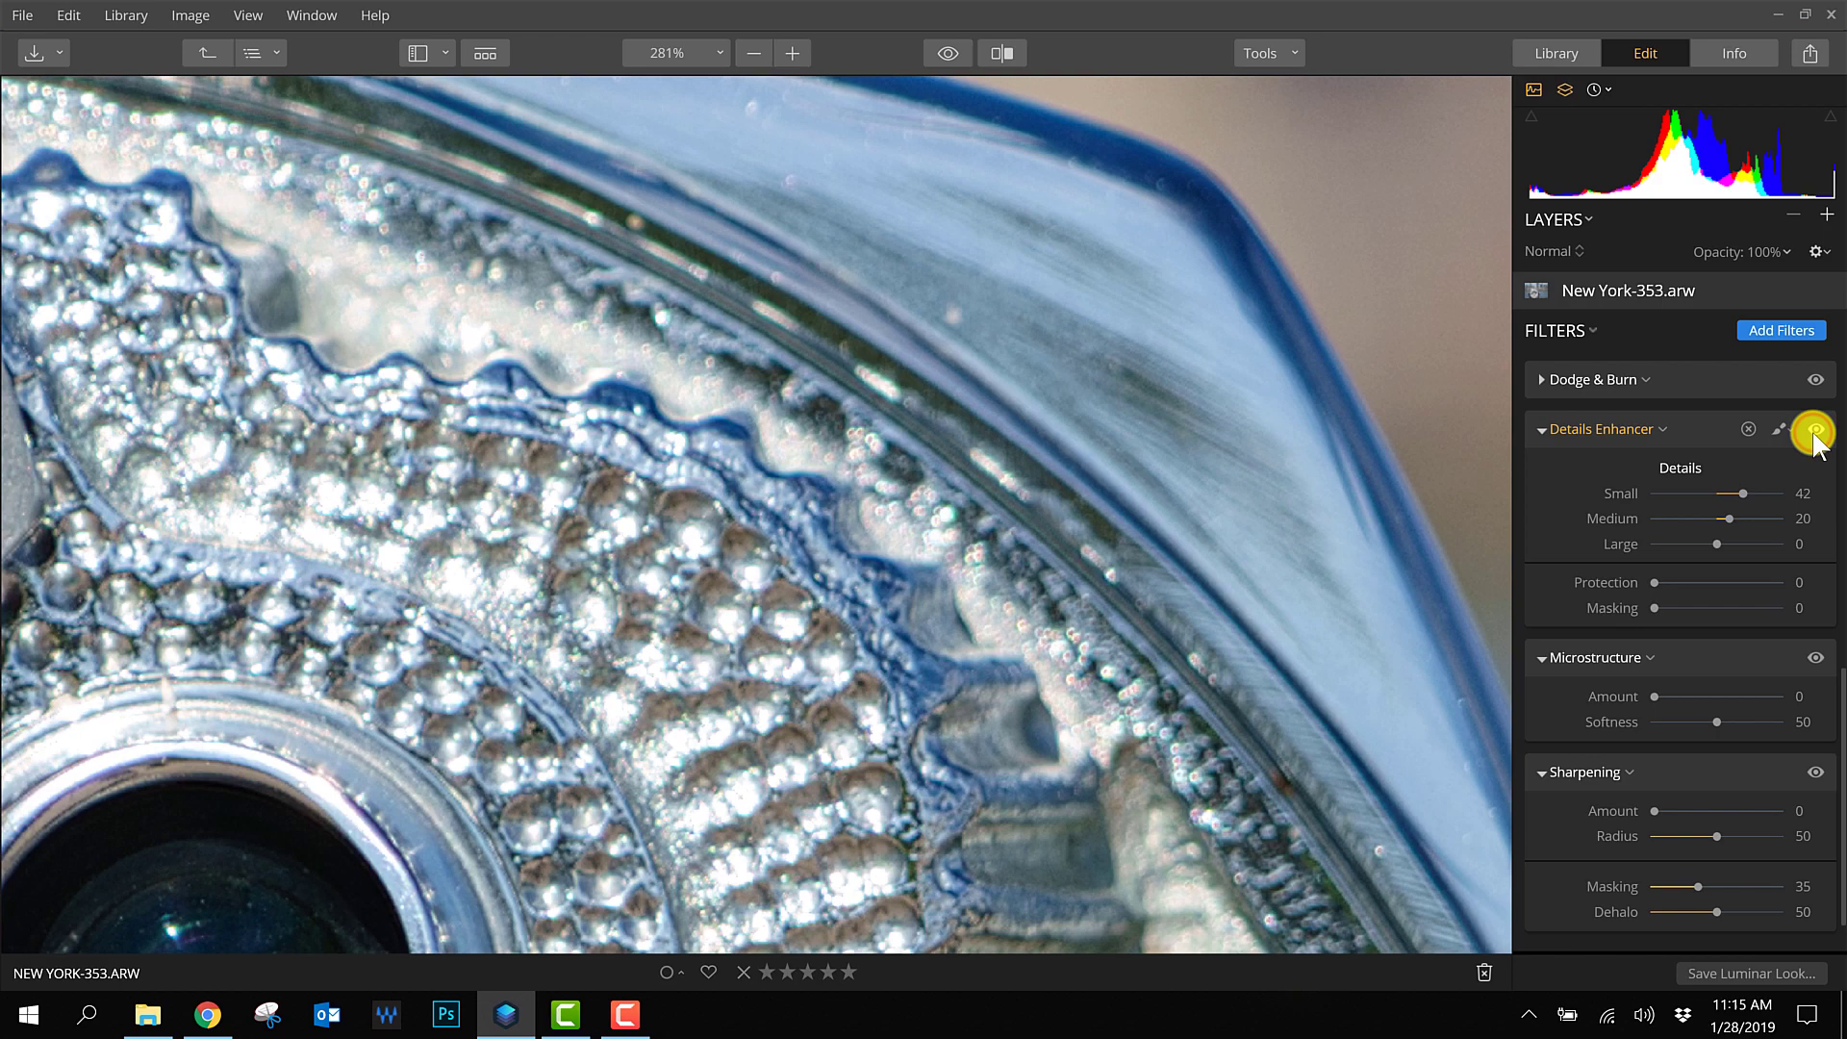
left_click_drag(557, 557, 801, 474)
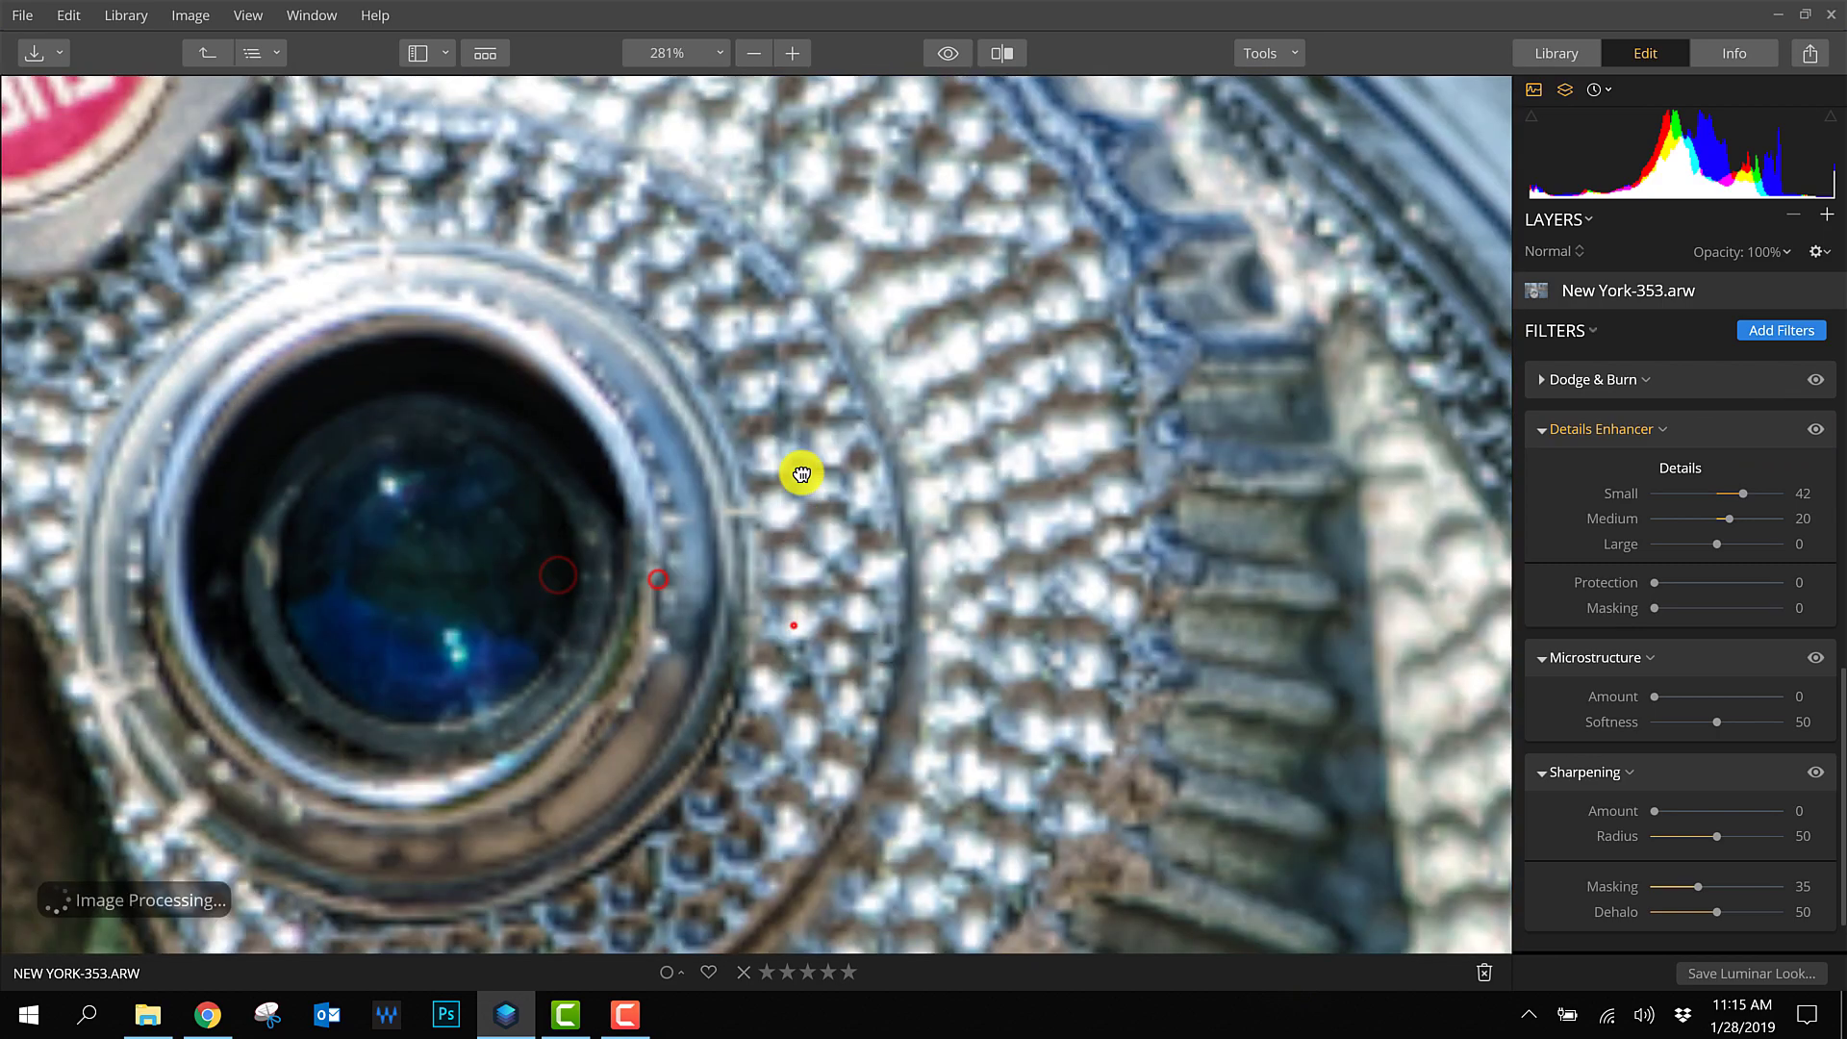
scroll(801, 473, "down", 3)
scroll(982, 627, "up", 5)
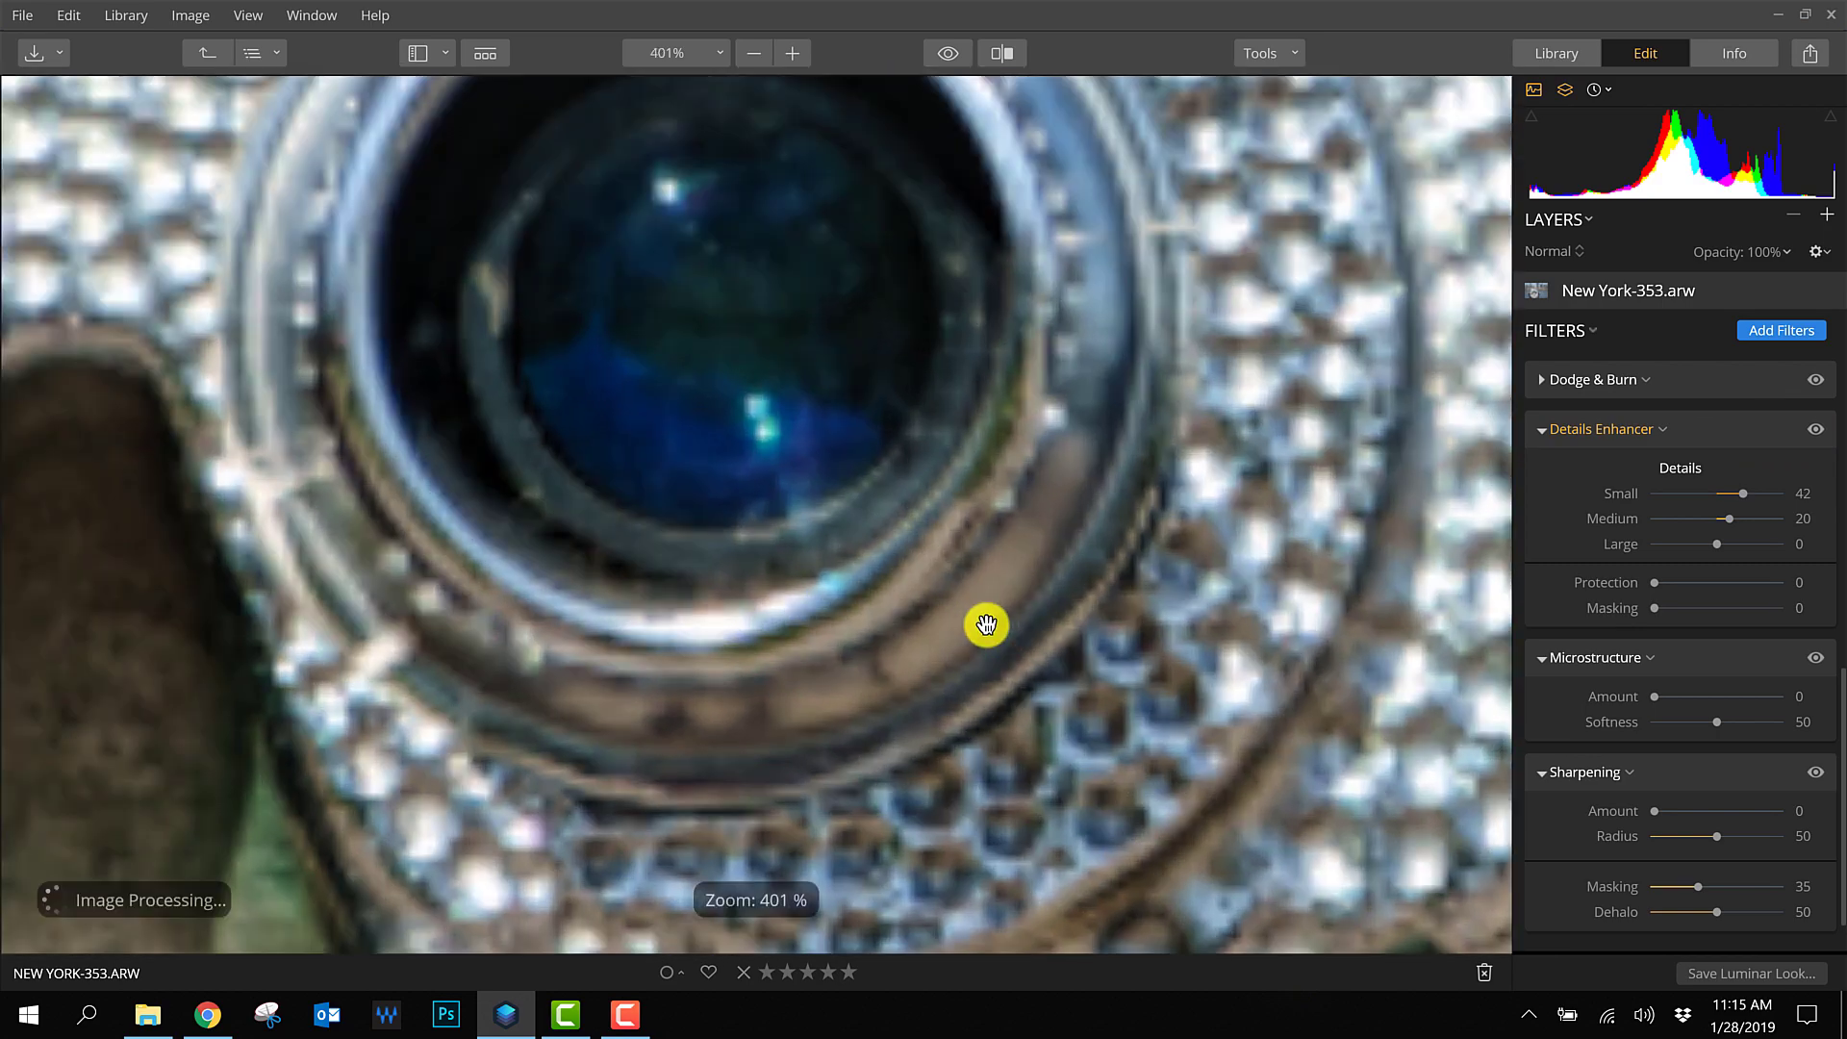
scroll(985, 624, "down", 6)
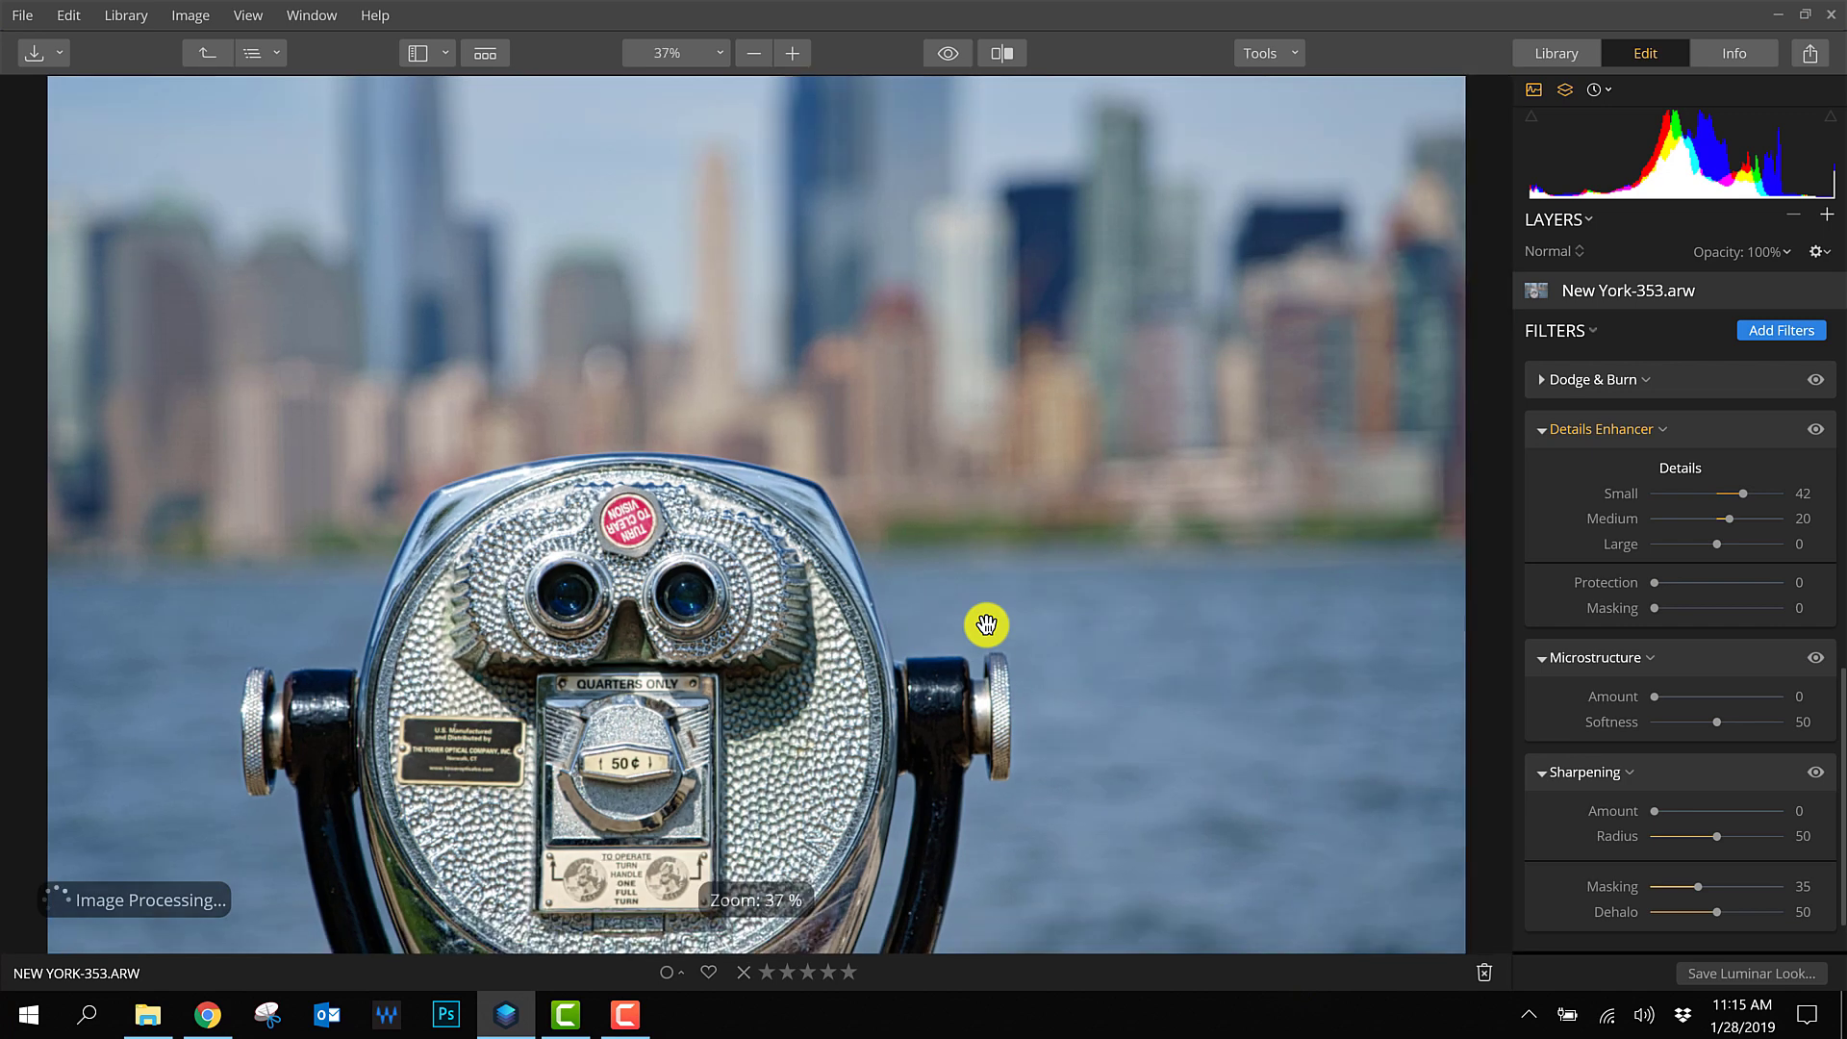
scroll(986, 624, "down", 1)
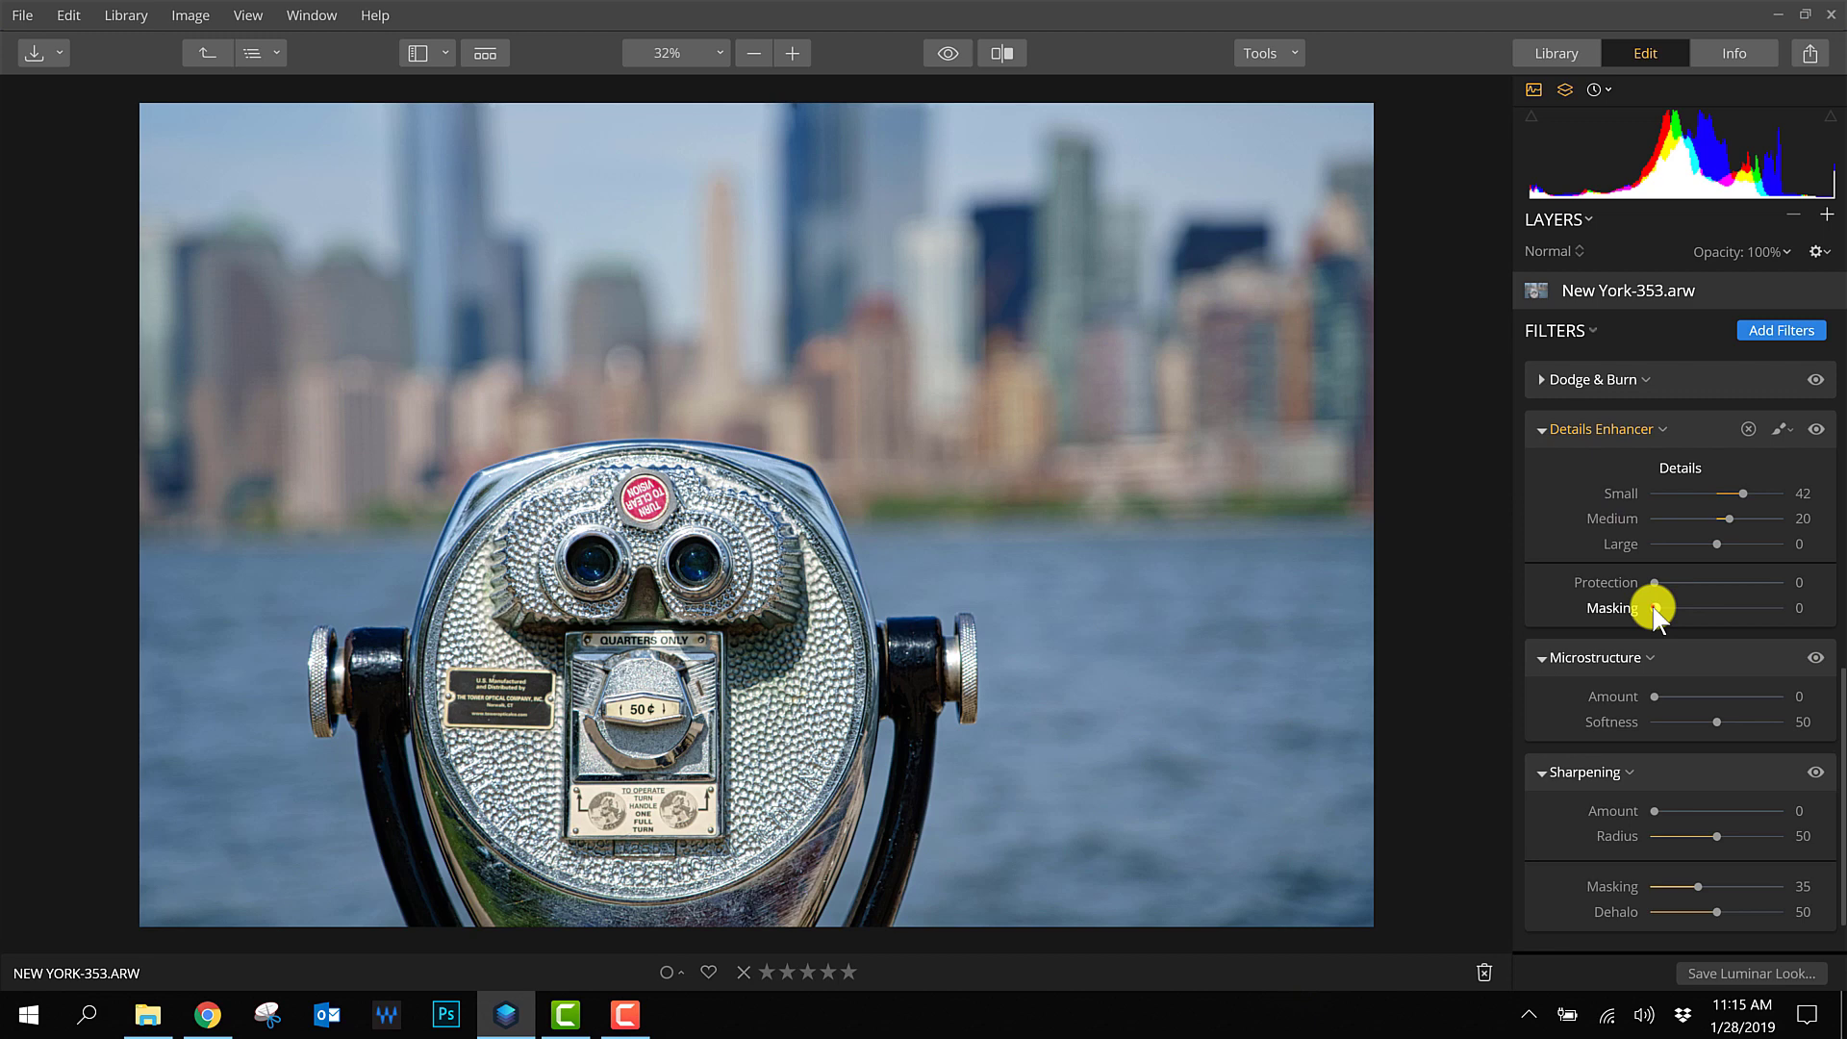
Step: Raise Details Enhancer Masking to 50 so the blurry skyline stays unsharpened
left_click_drag(1655, 608, 1716, 607)
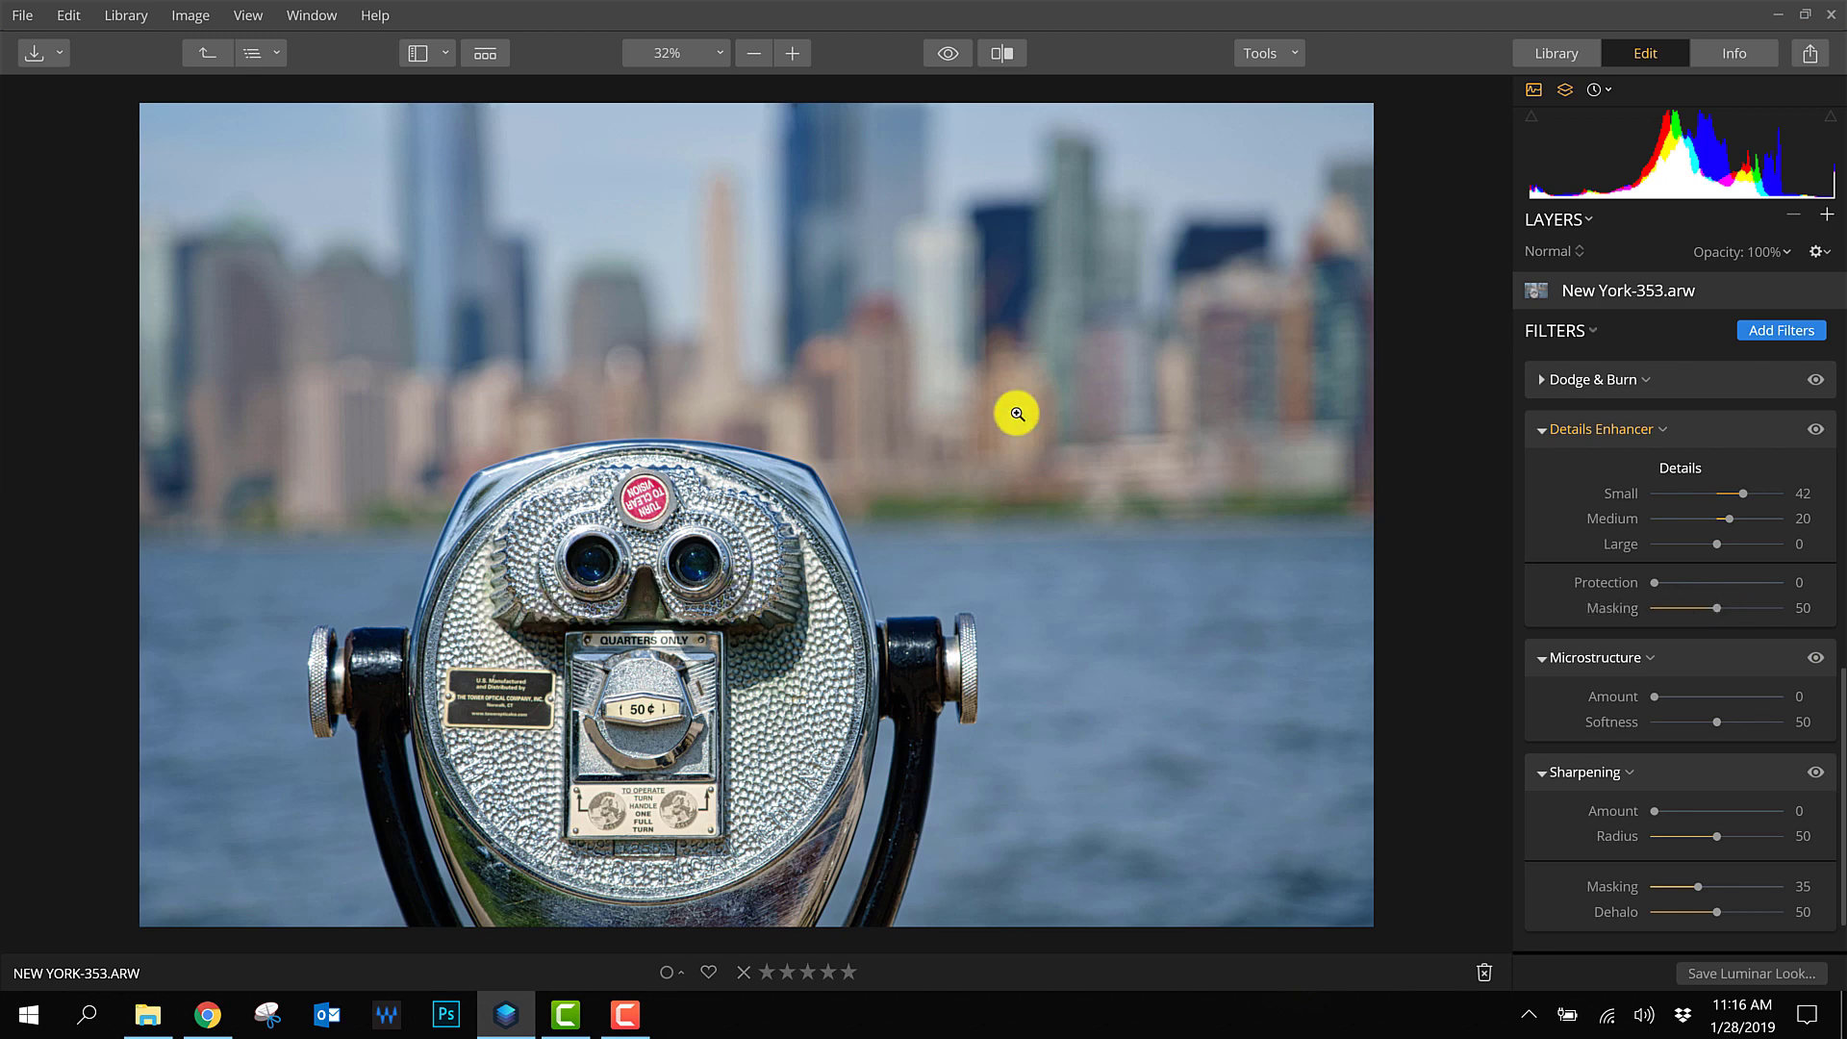
left_click(1142, 344)
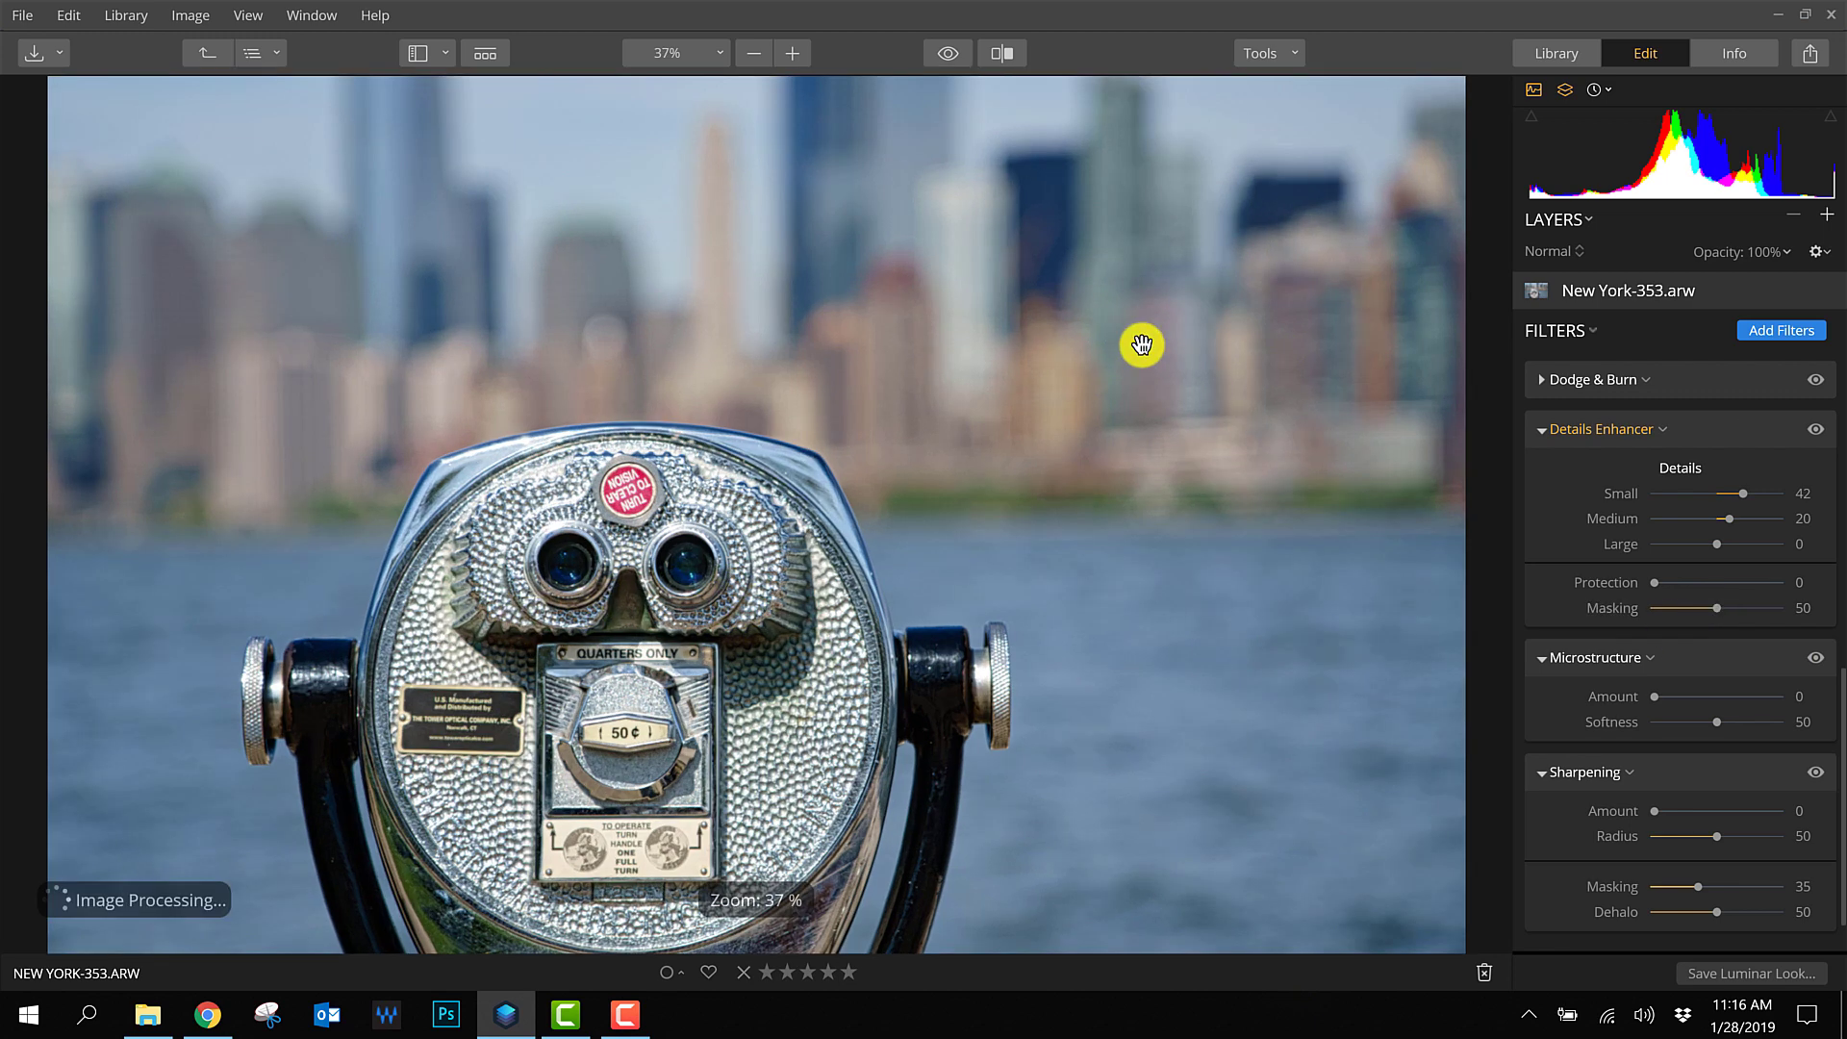
scroll(985, 539, "up", 5)
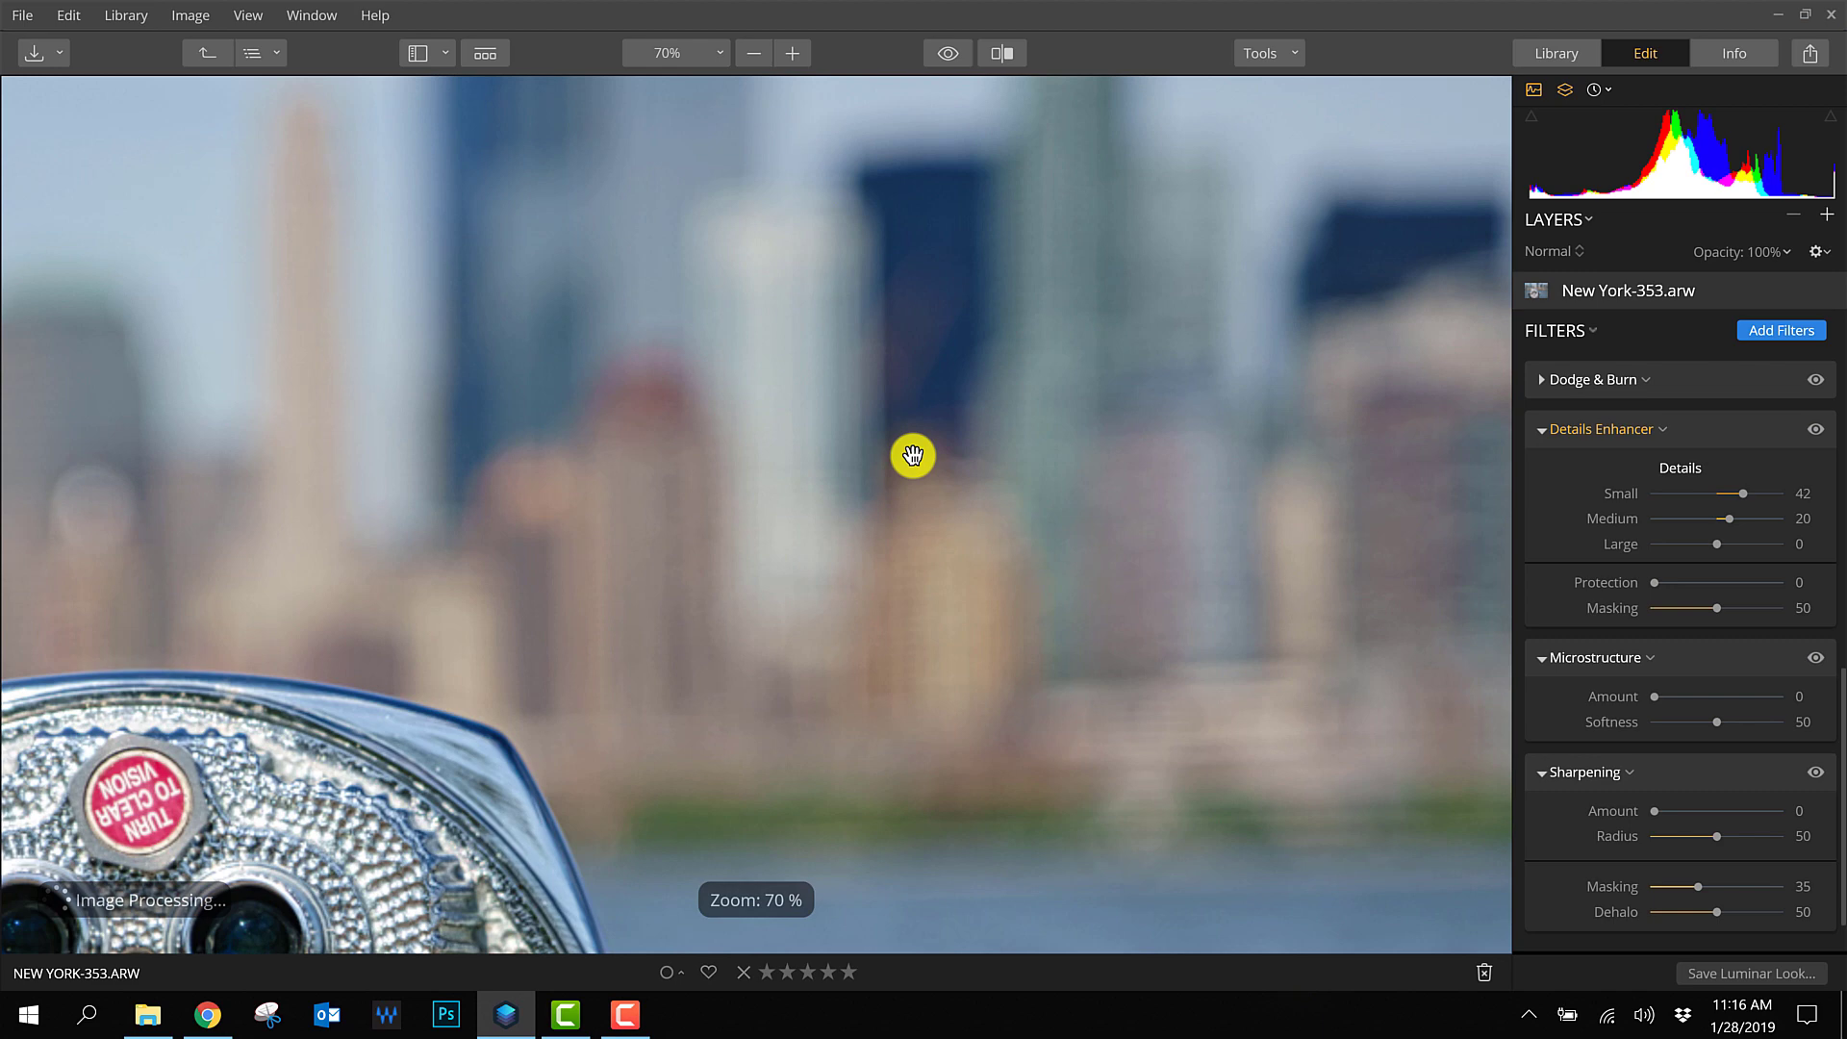
scroll(907, 464, "up", 7)
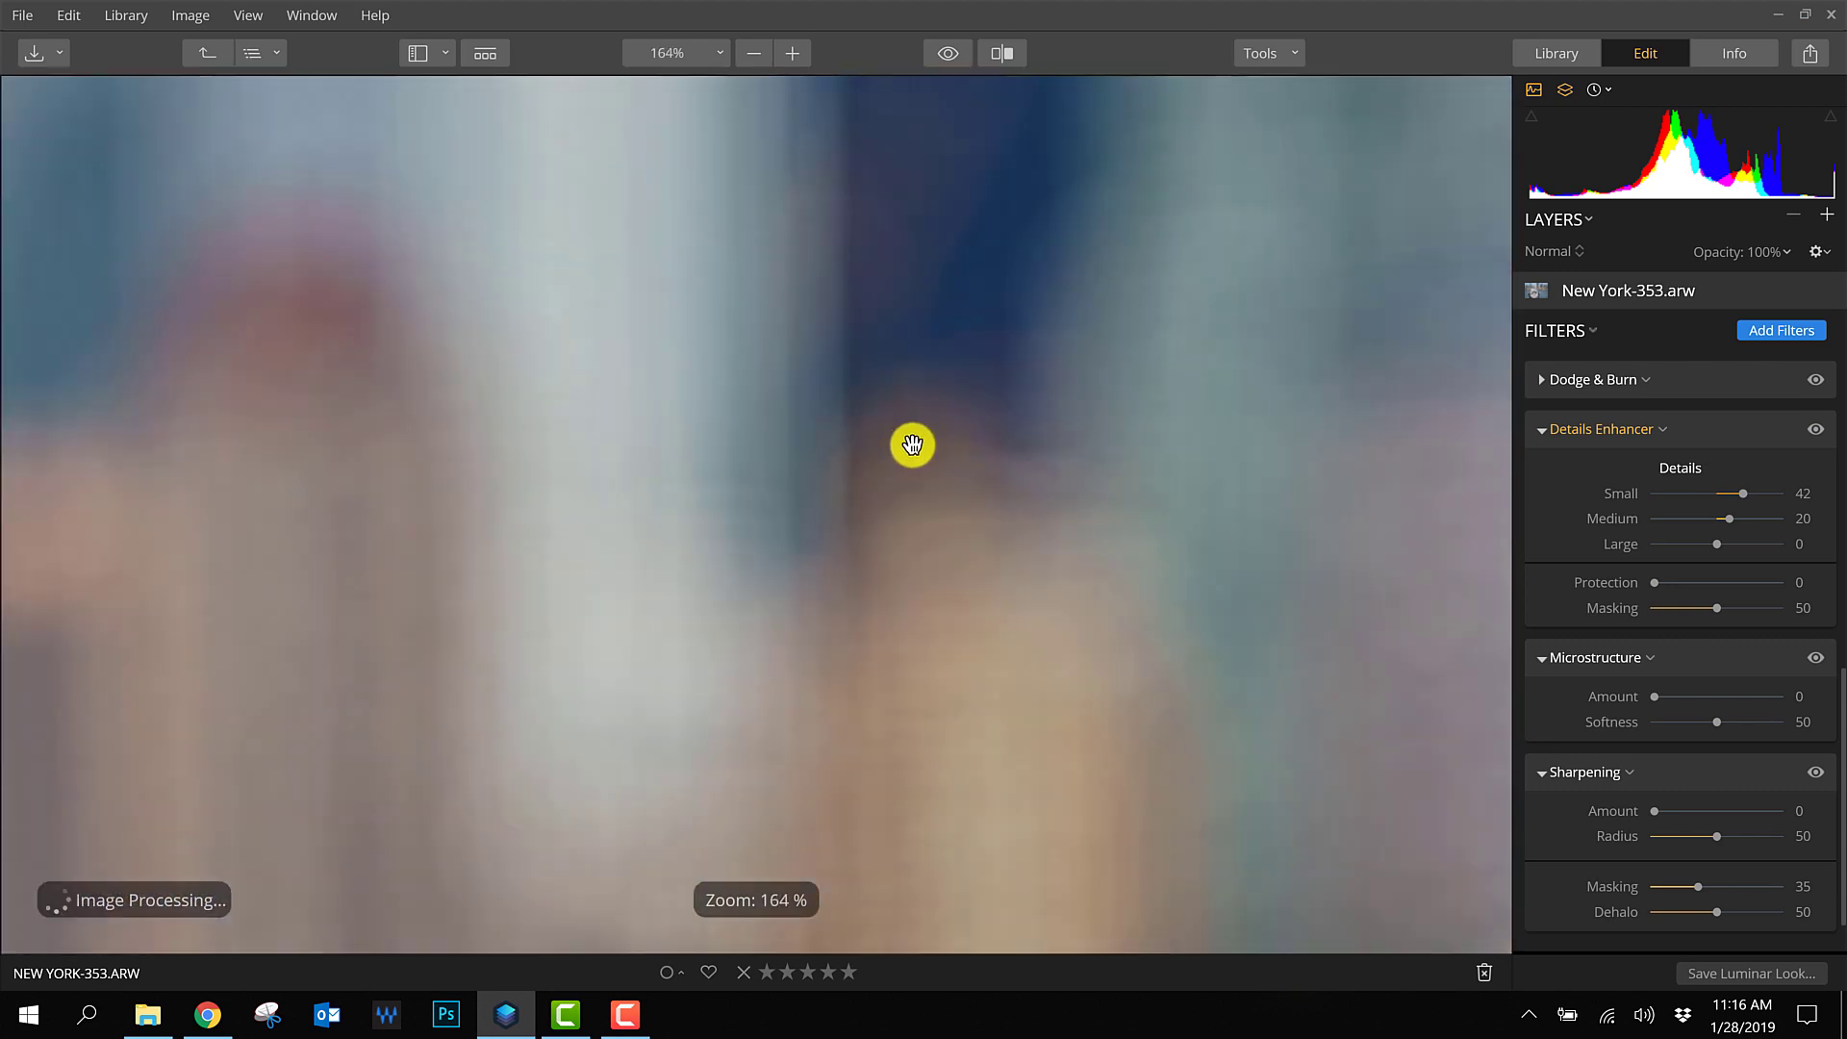
scroll(951, 477, "down", 5)
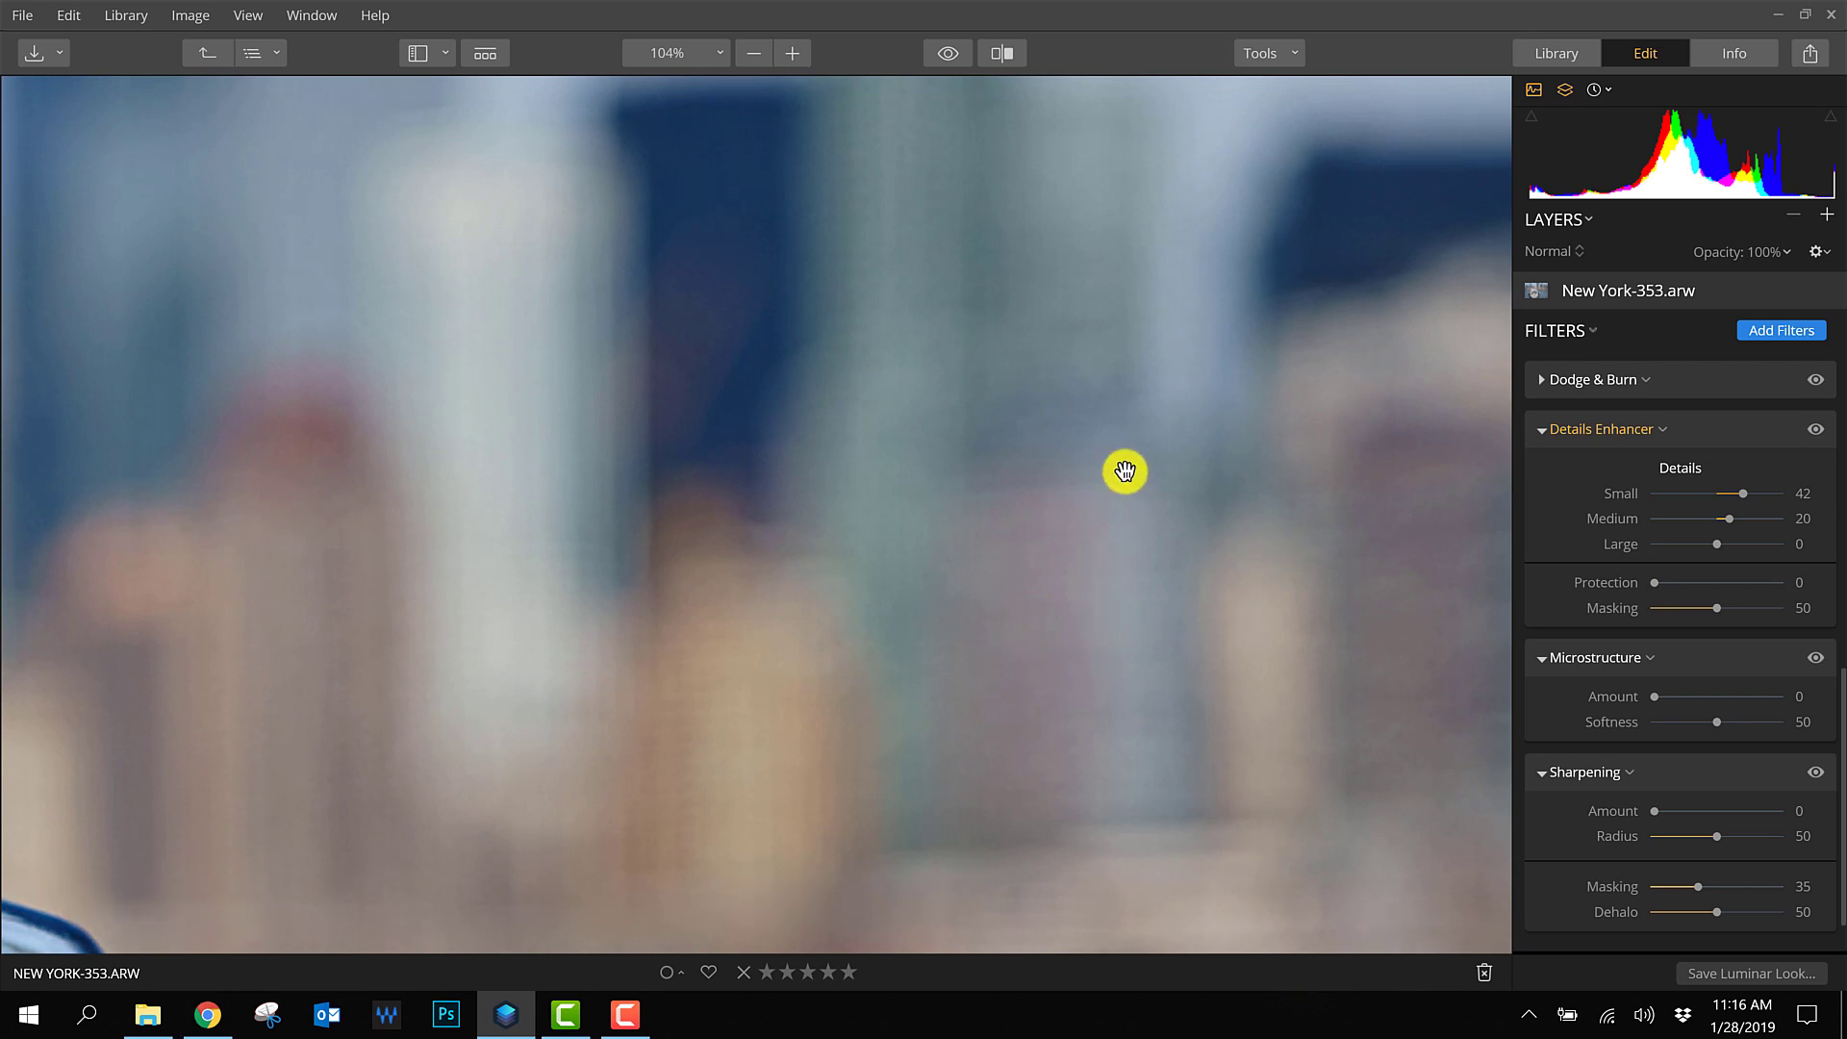
left_click(1816, 430)
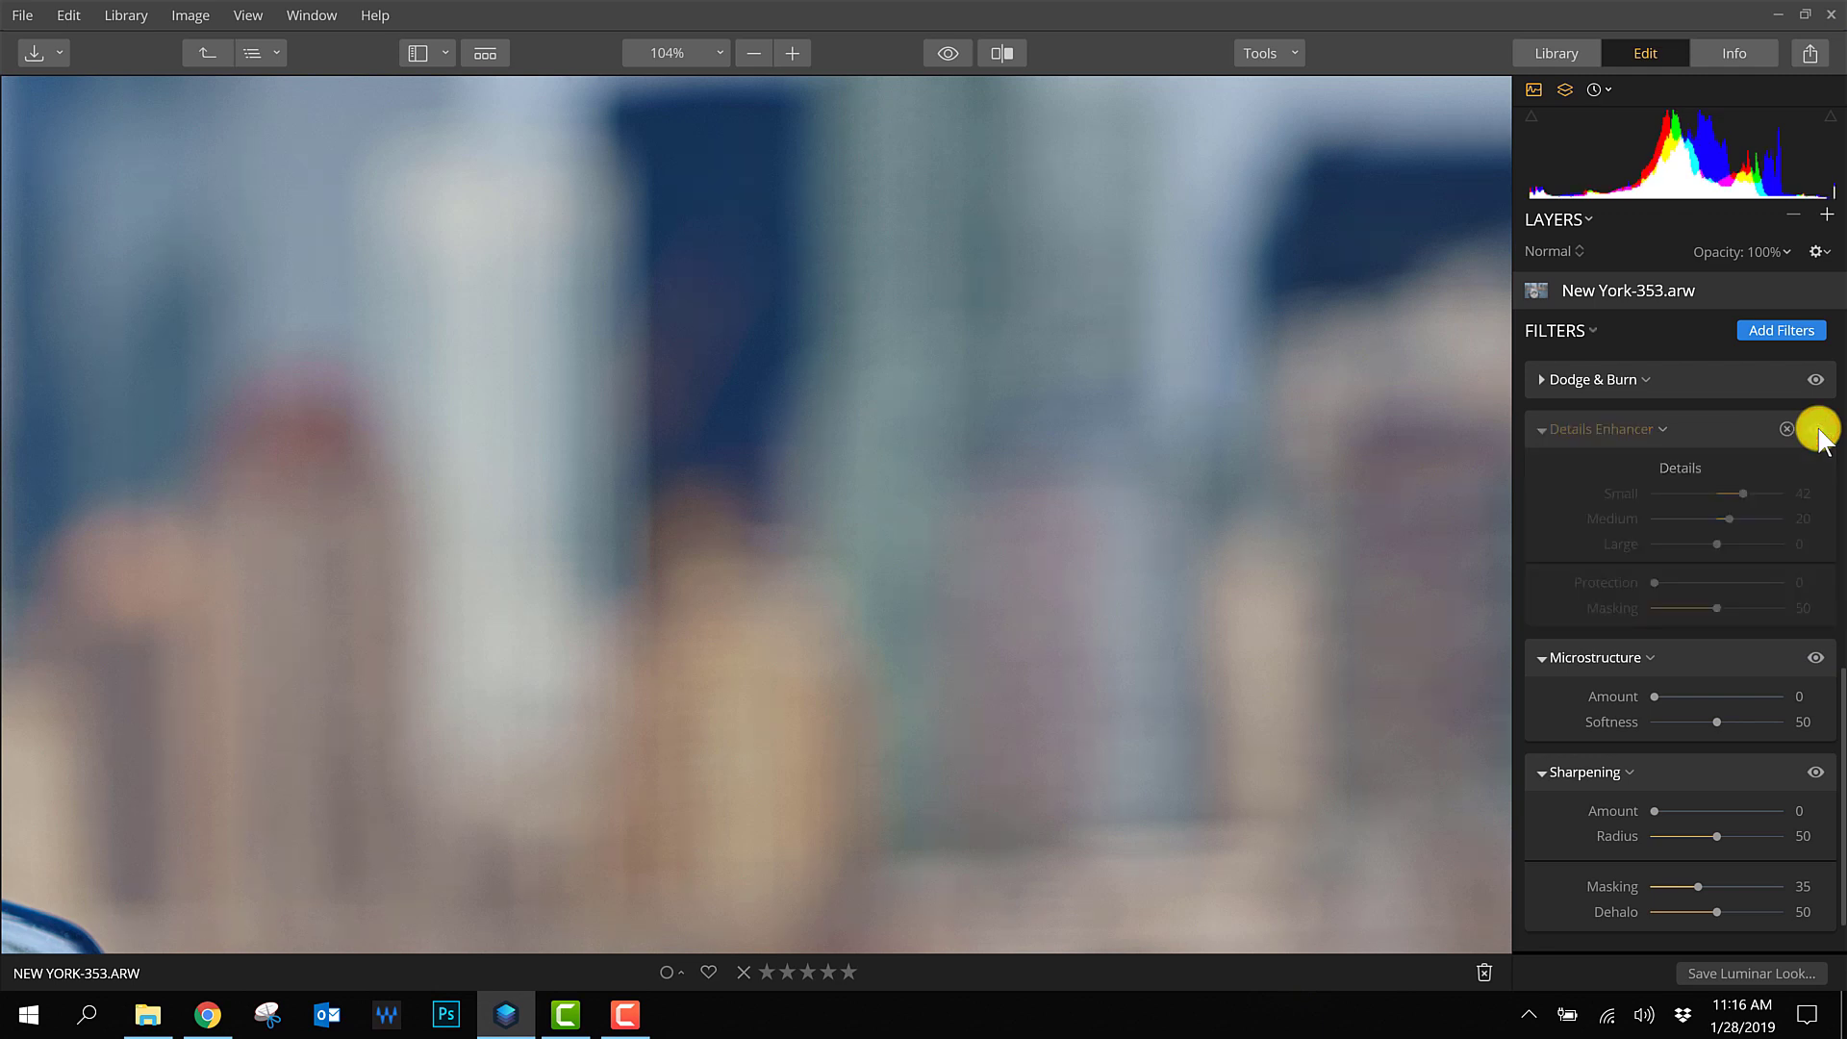
left_click(1817, 430)
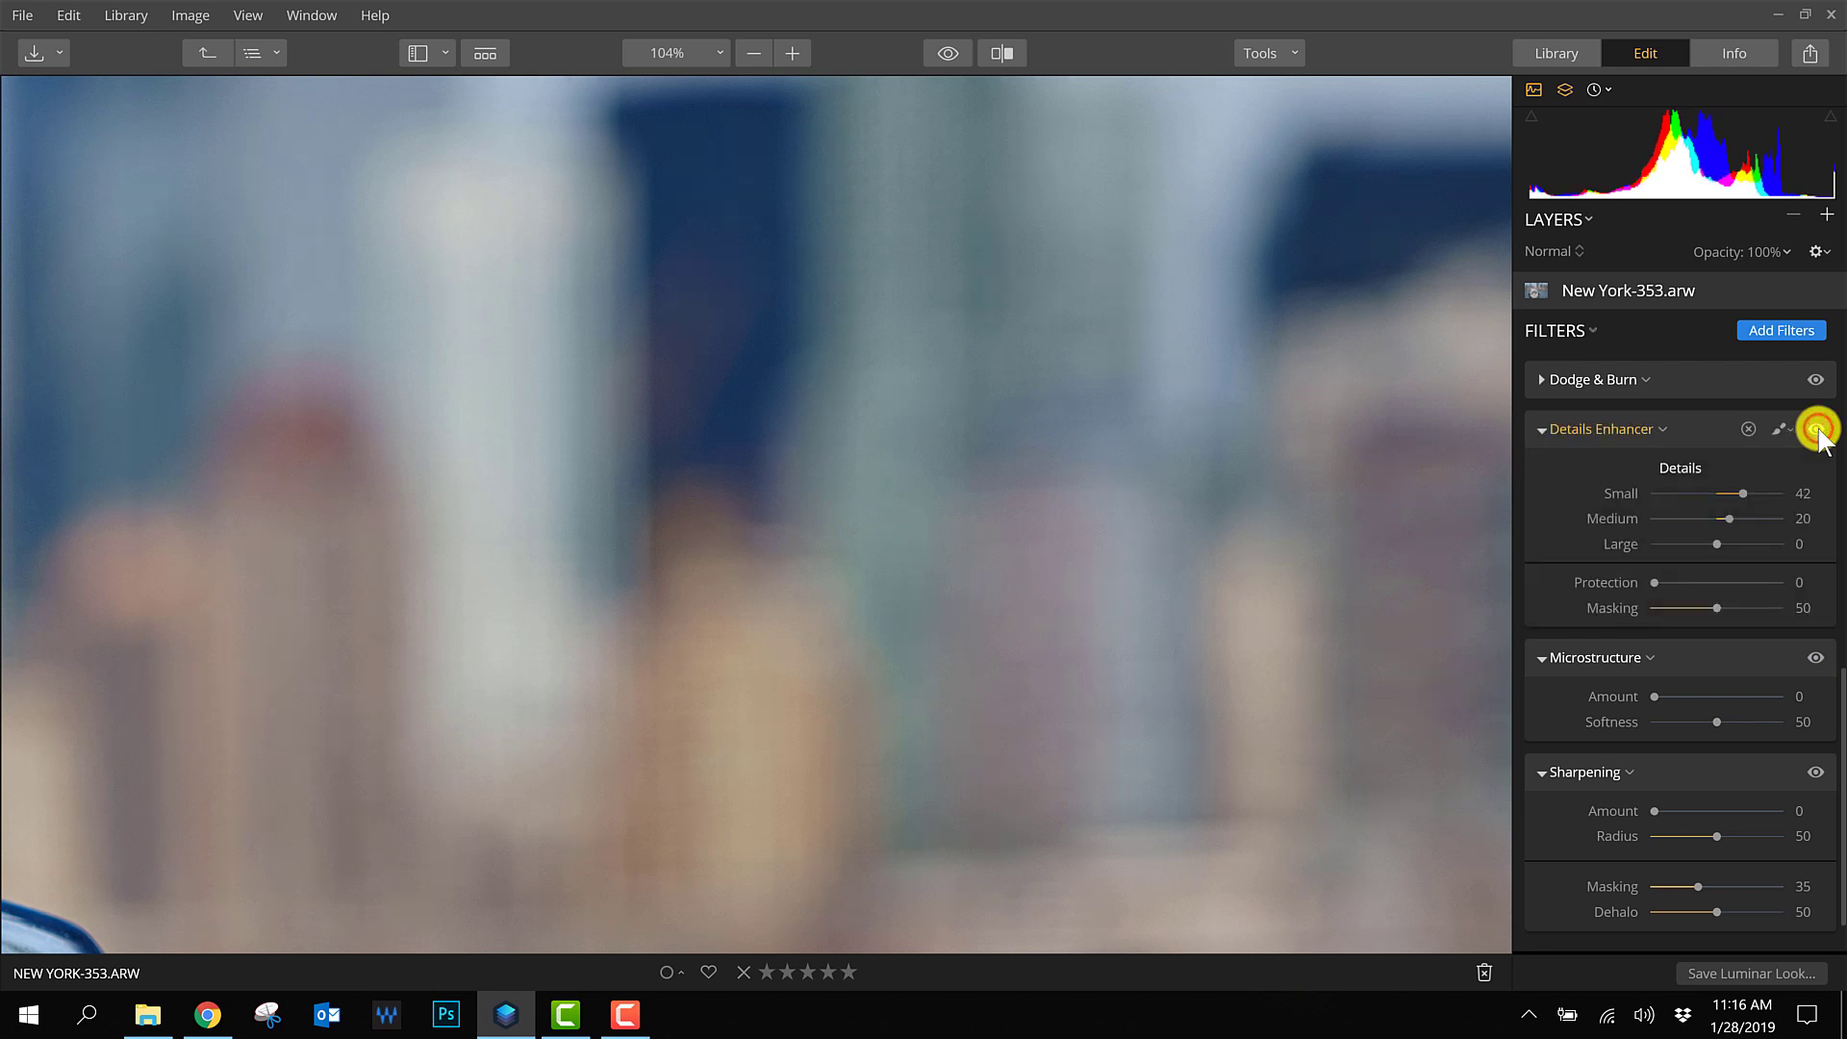
left_click(1817, 430)
left_click(1817, 430)
scroll(1084, 586, "down", 5)
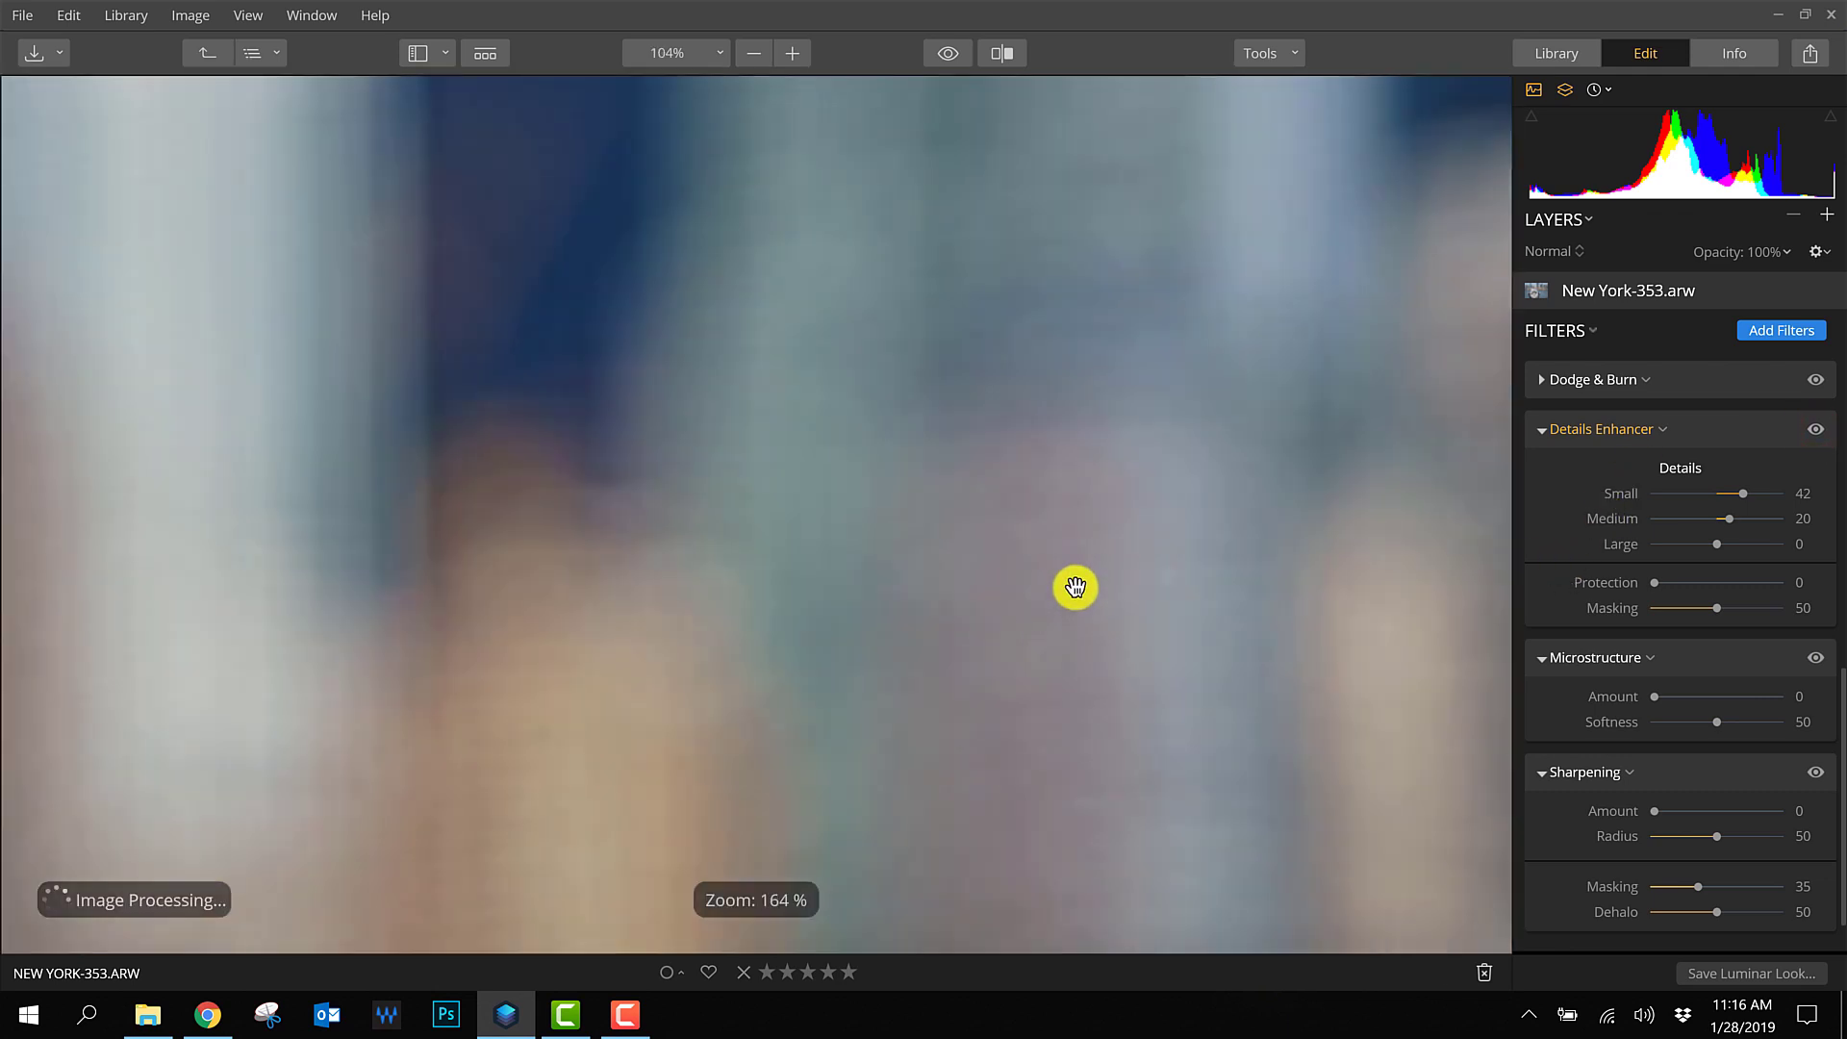
scroll(1084, 573, "down", 1)
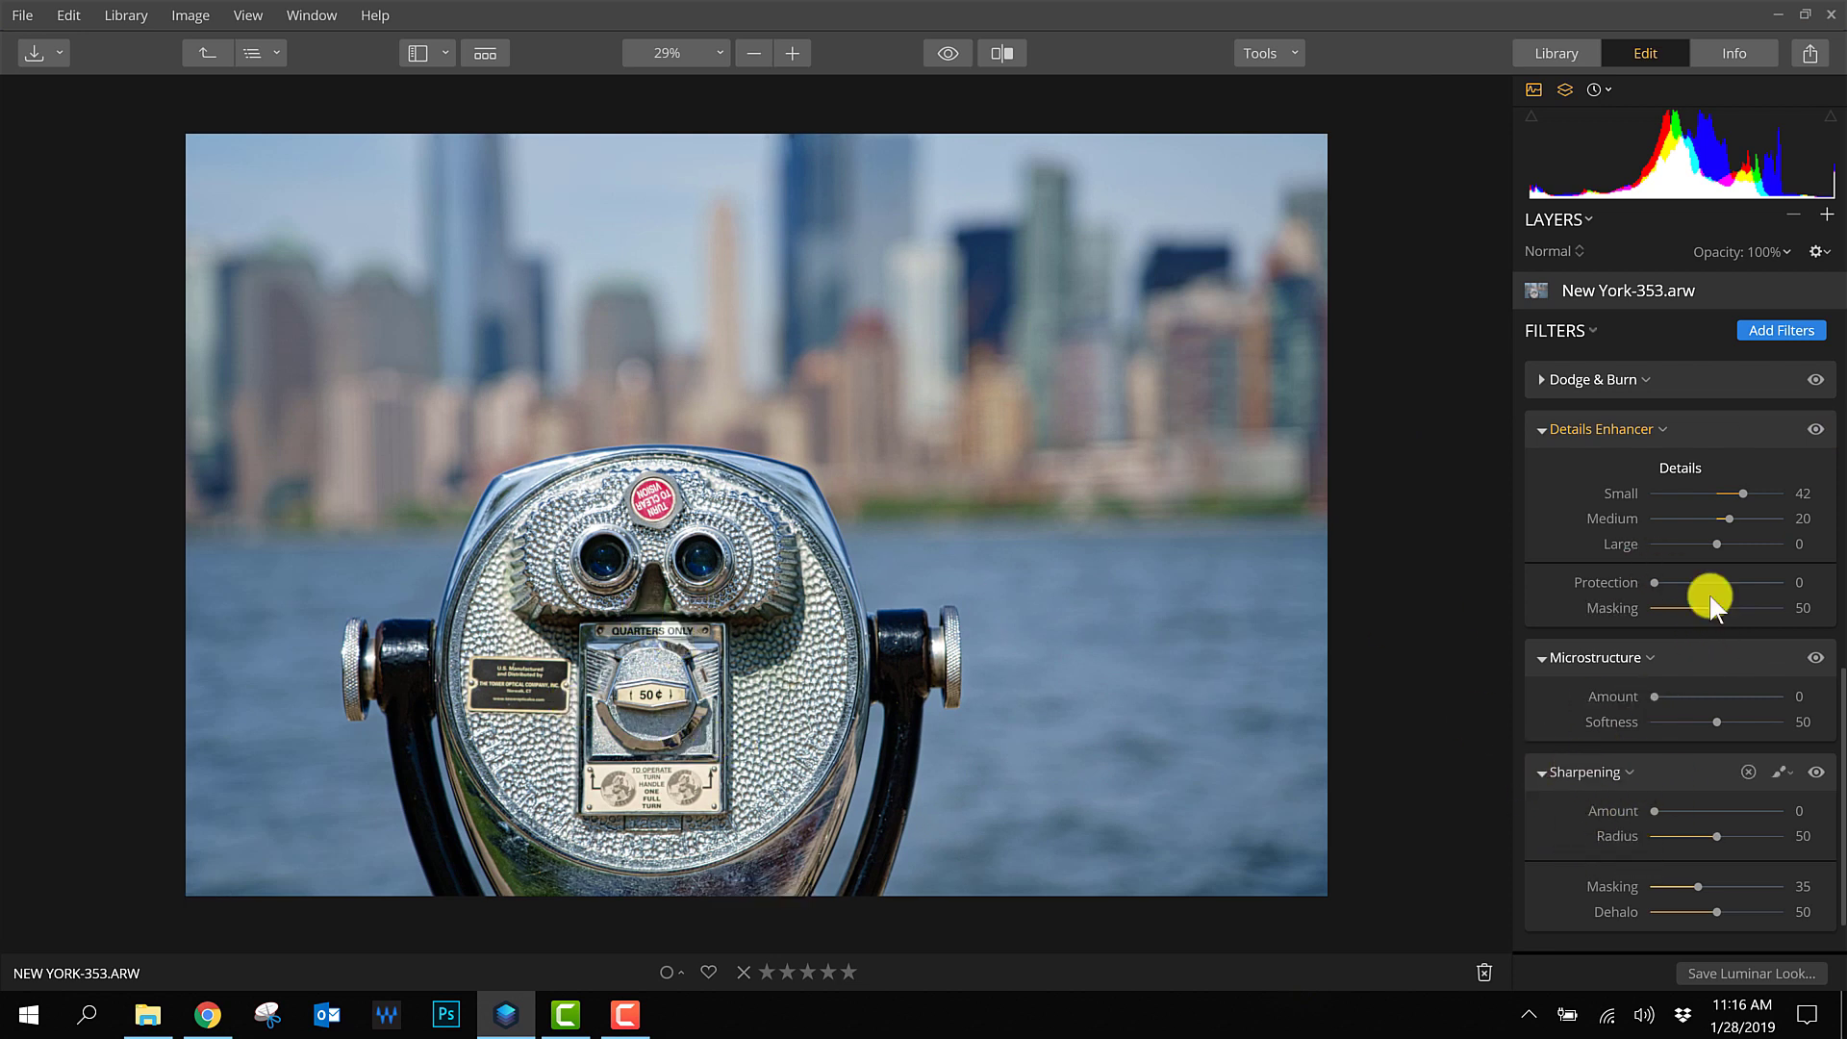
left_click(1753, 333)
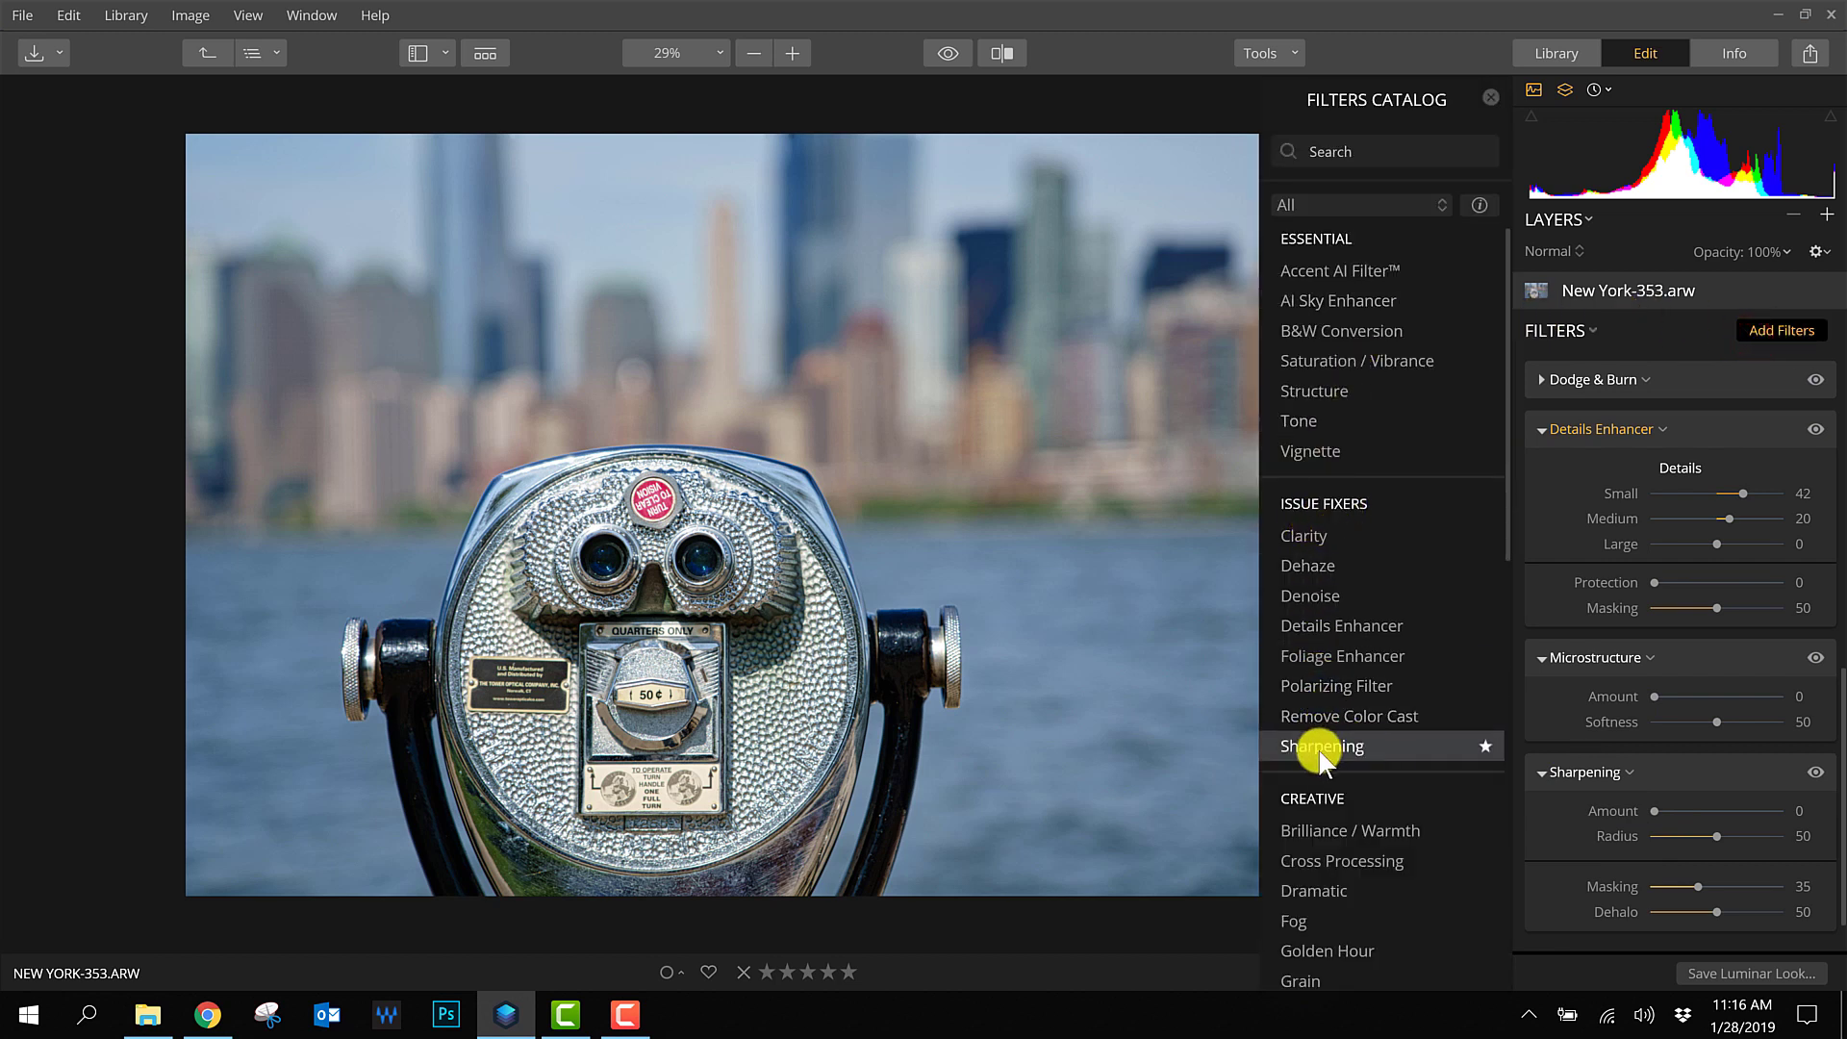
left_click(1764, 333)
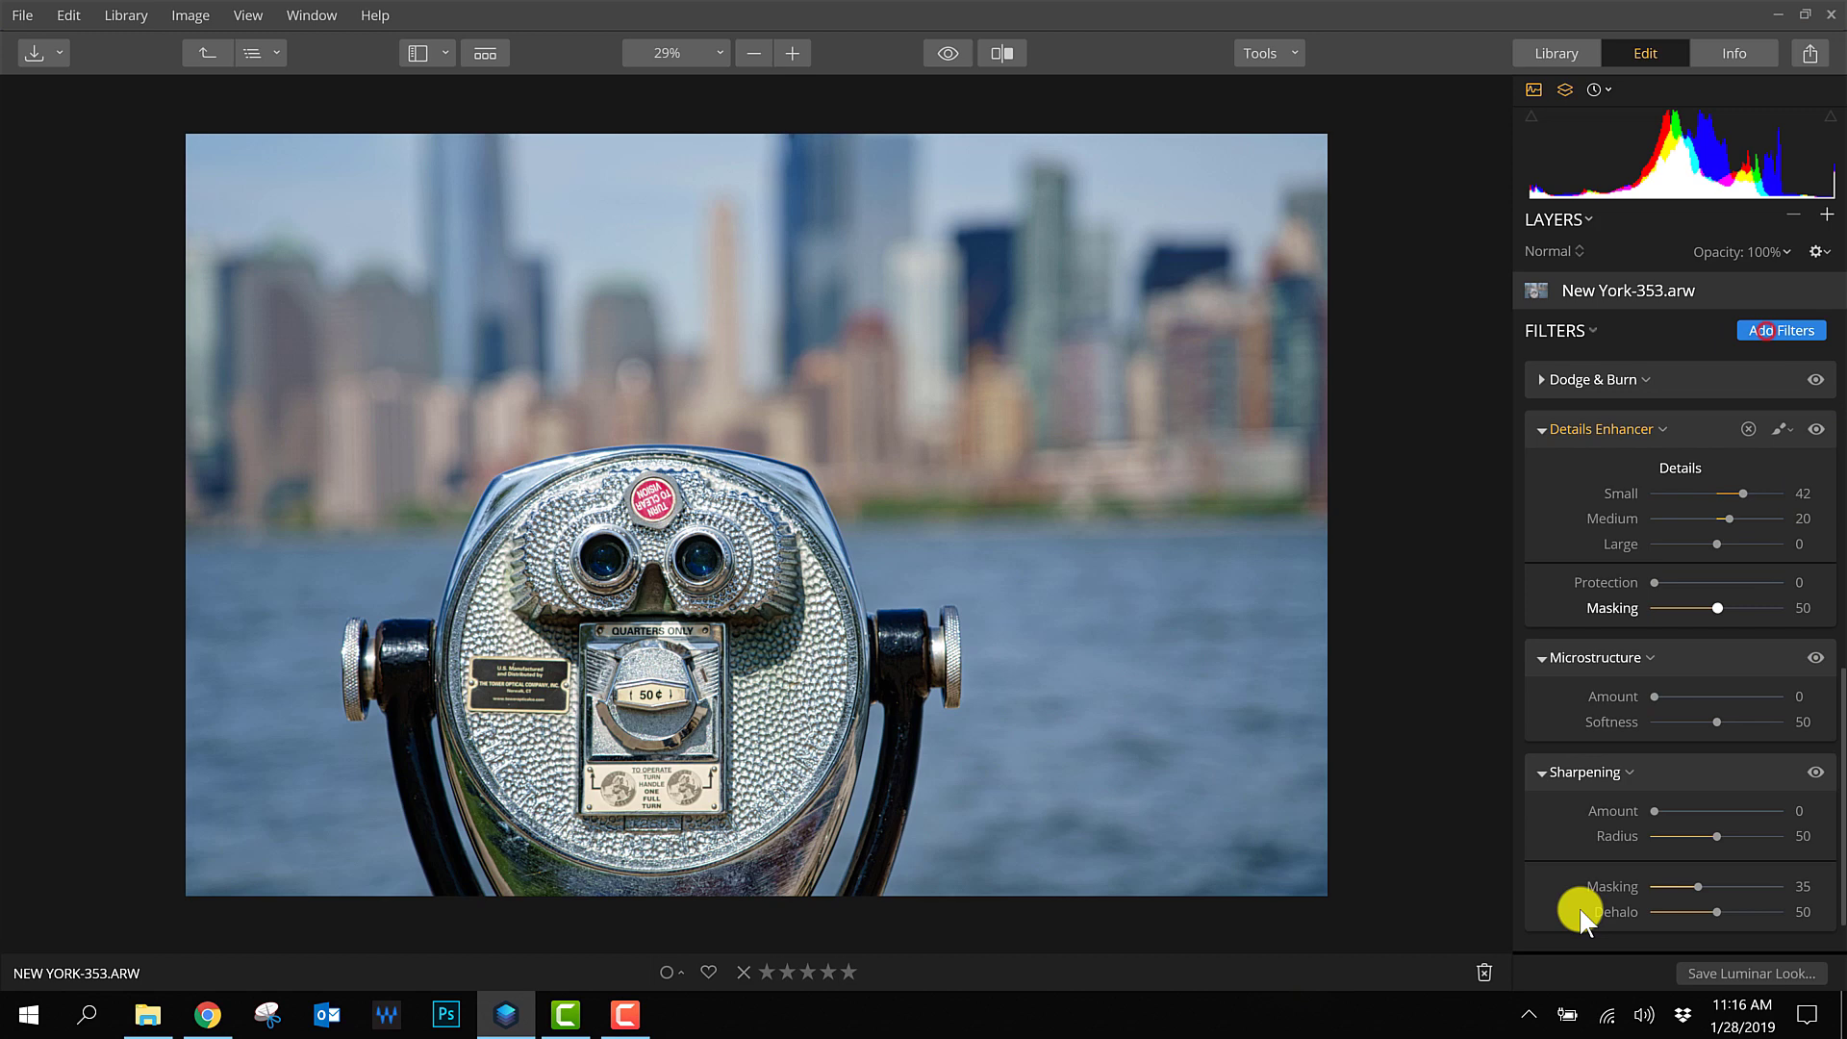
scroll(731, 618, "up", 5)
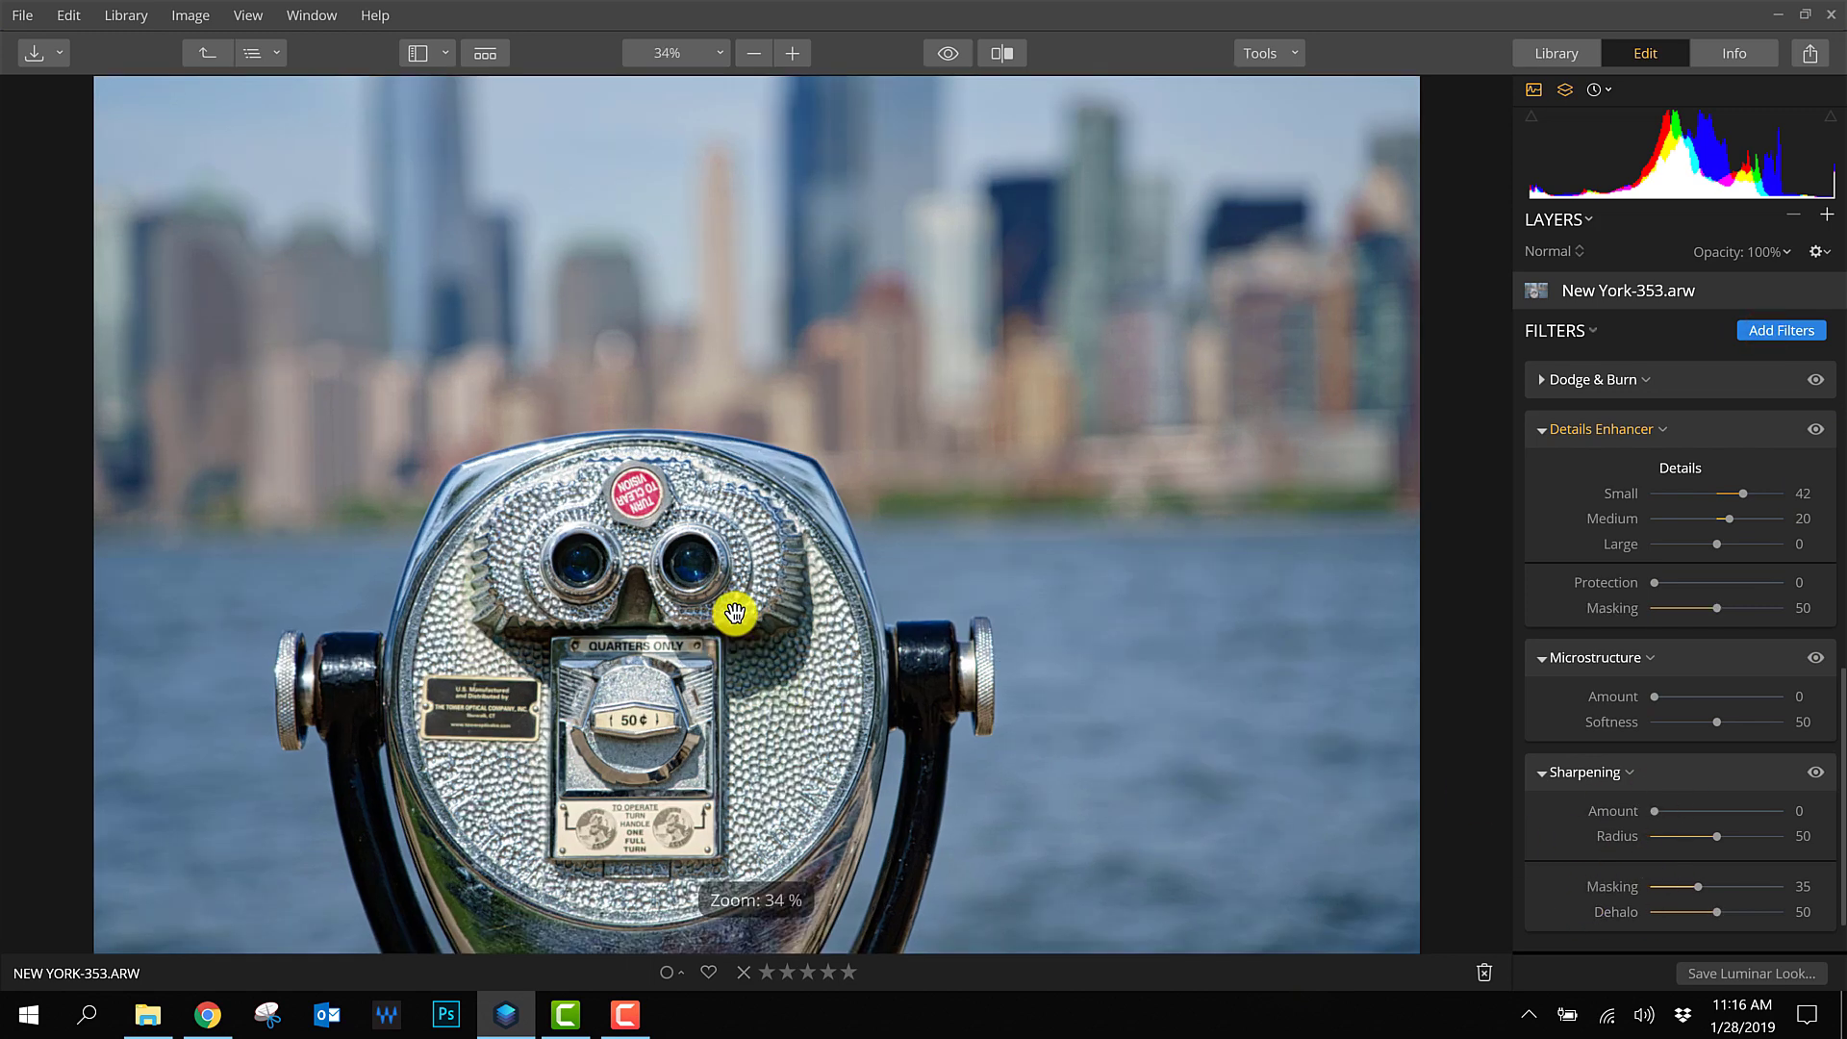
scroll(789, 640, "up", 2)
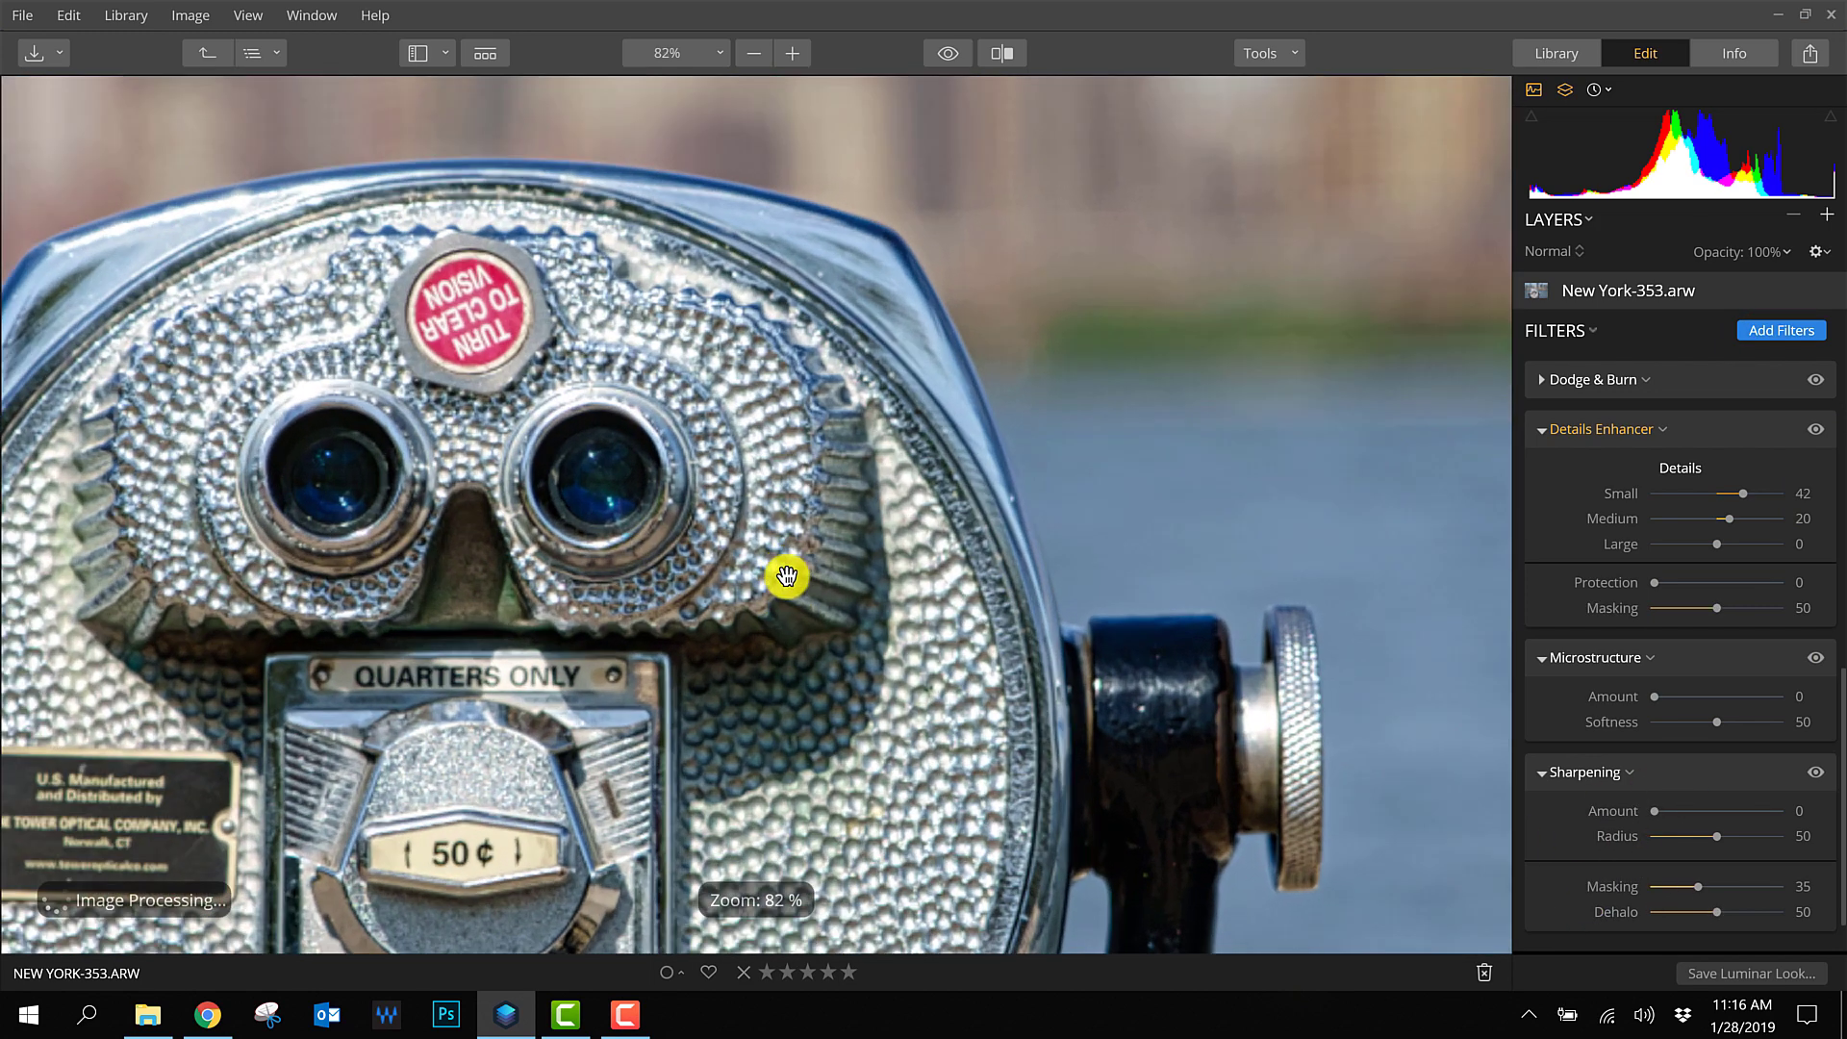
scroll(838, 568, "up", 1)
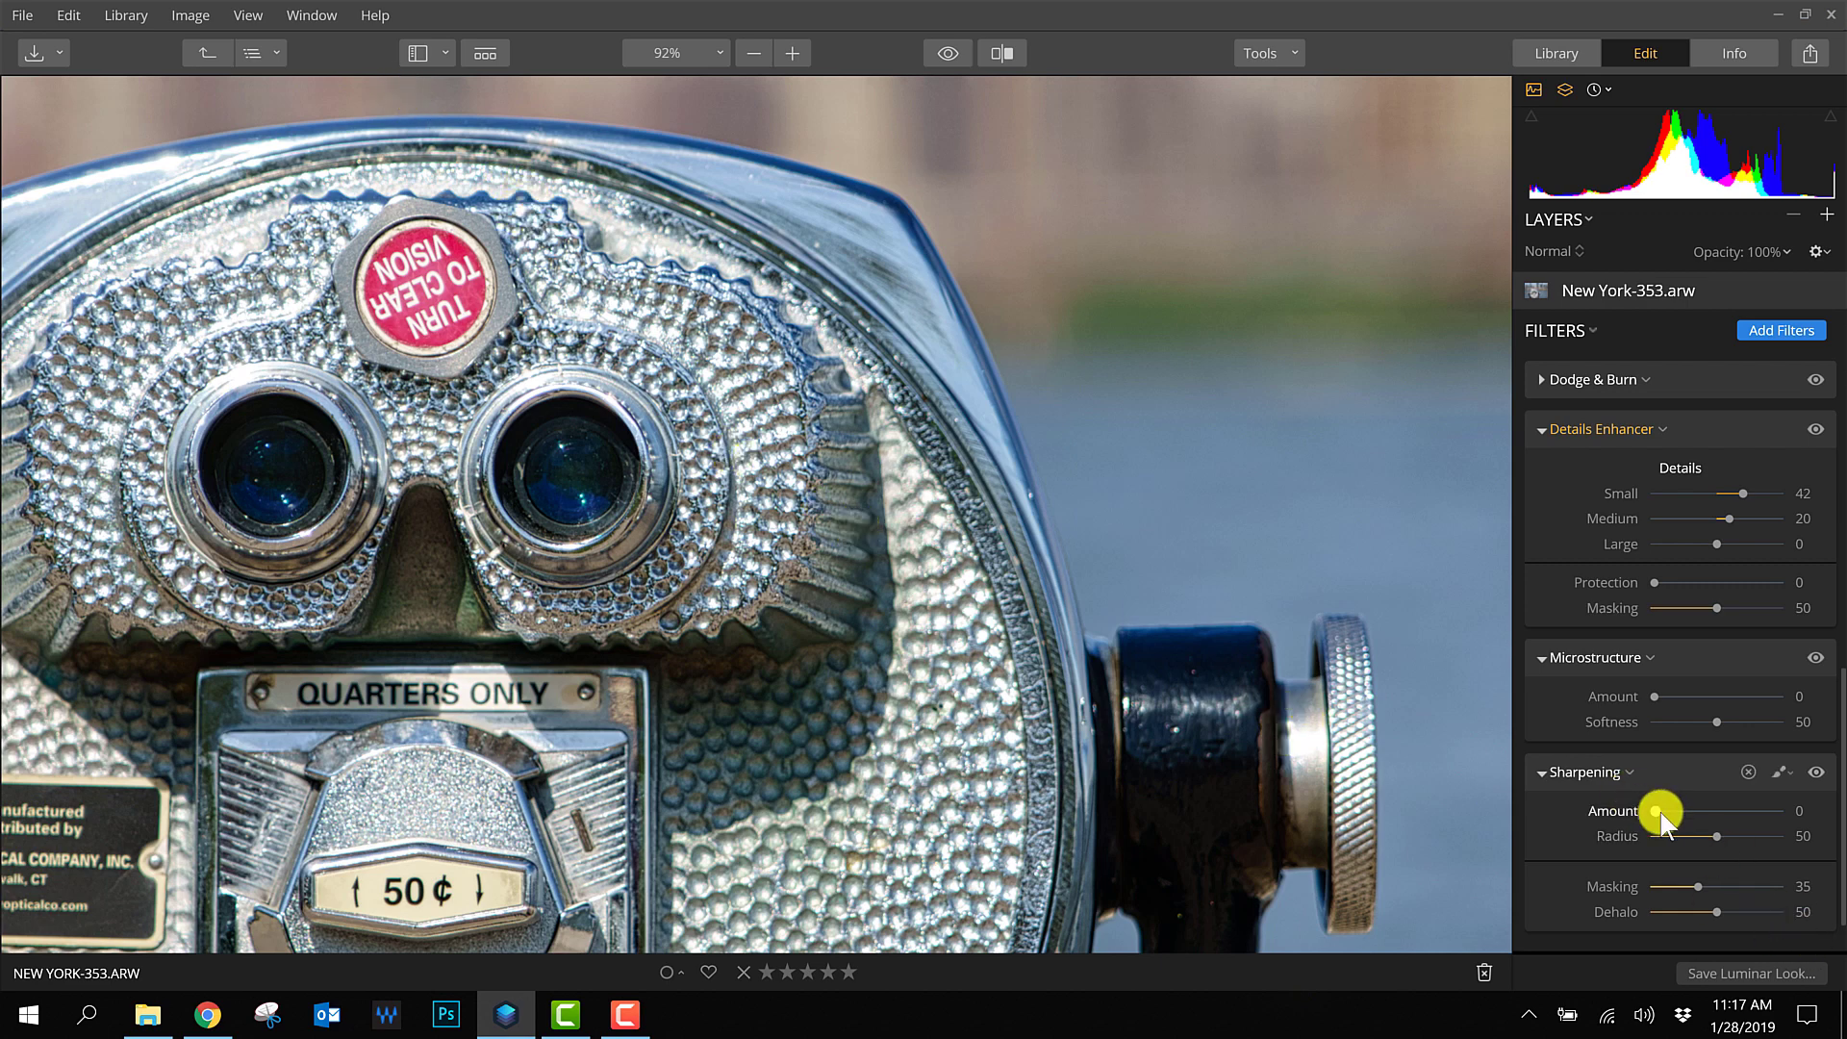
Step: Set Sharpening Amount to 42 and zoom out to view the whole photo
left_click_drag(1658, 811, 1704, 816)
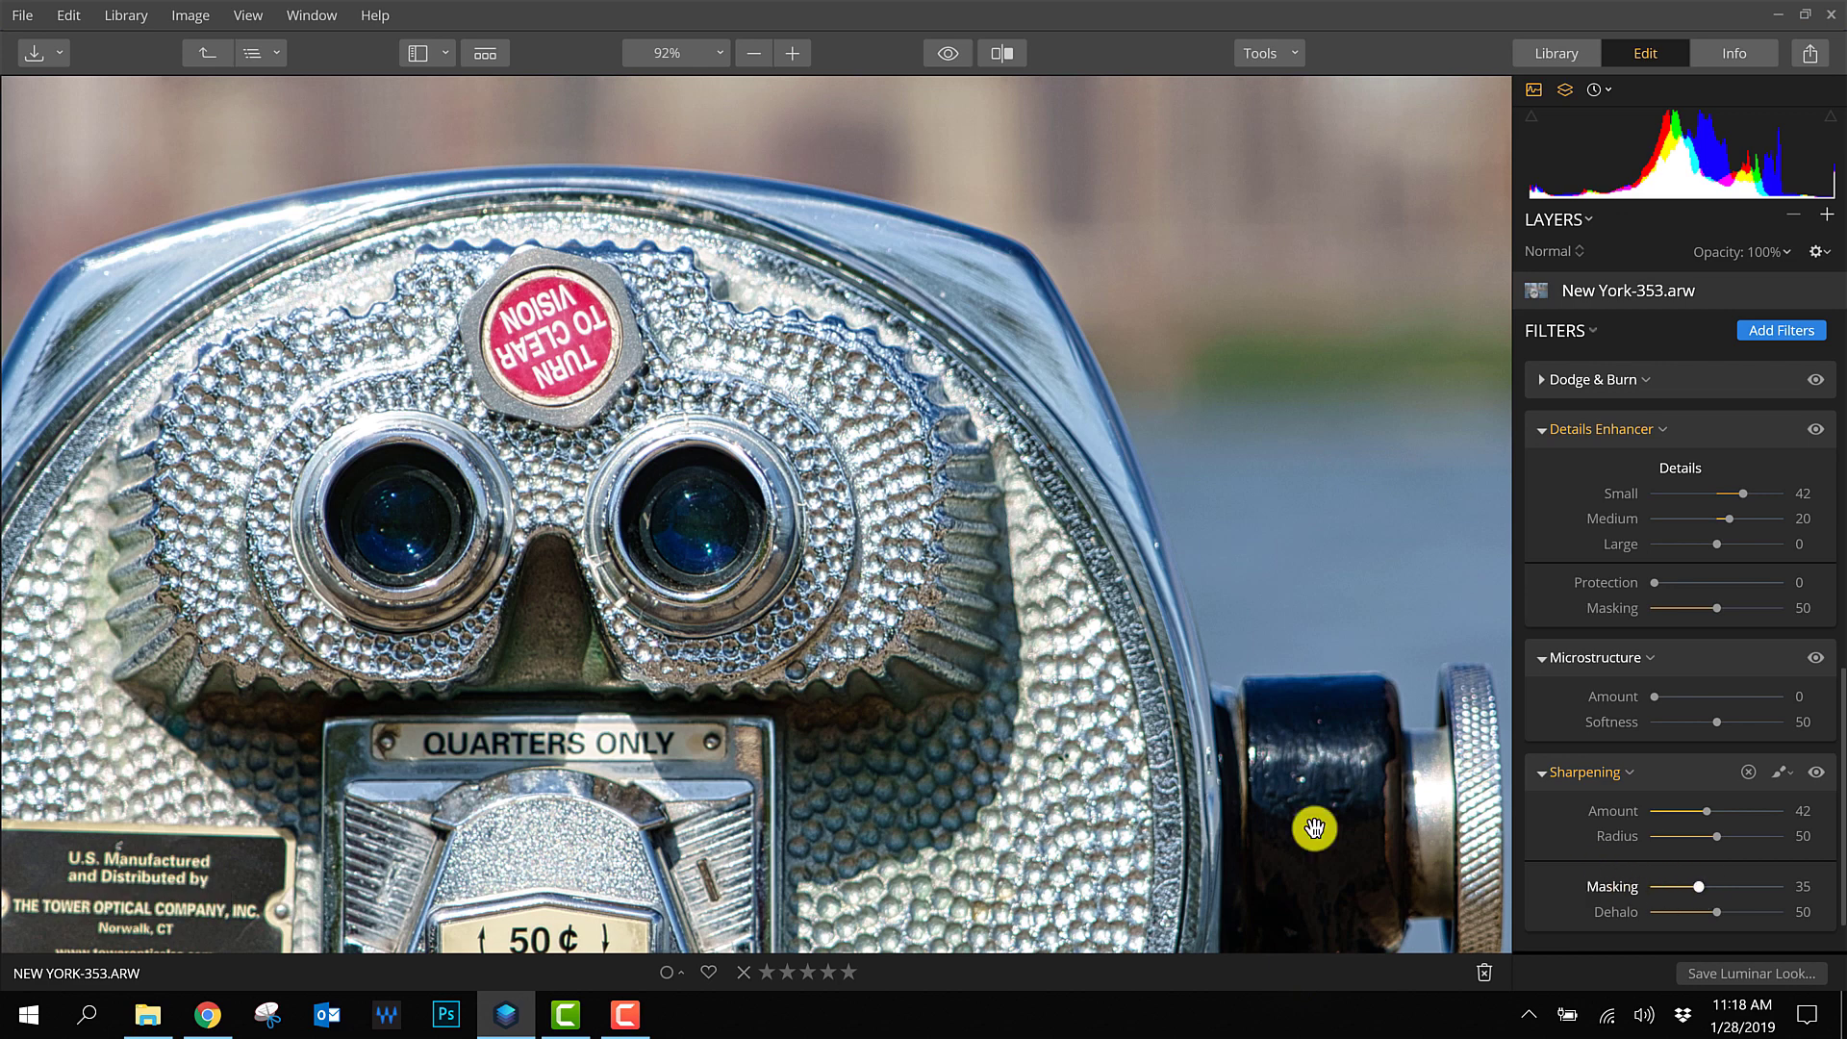
left_click(1150, 621)
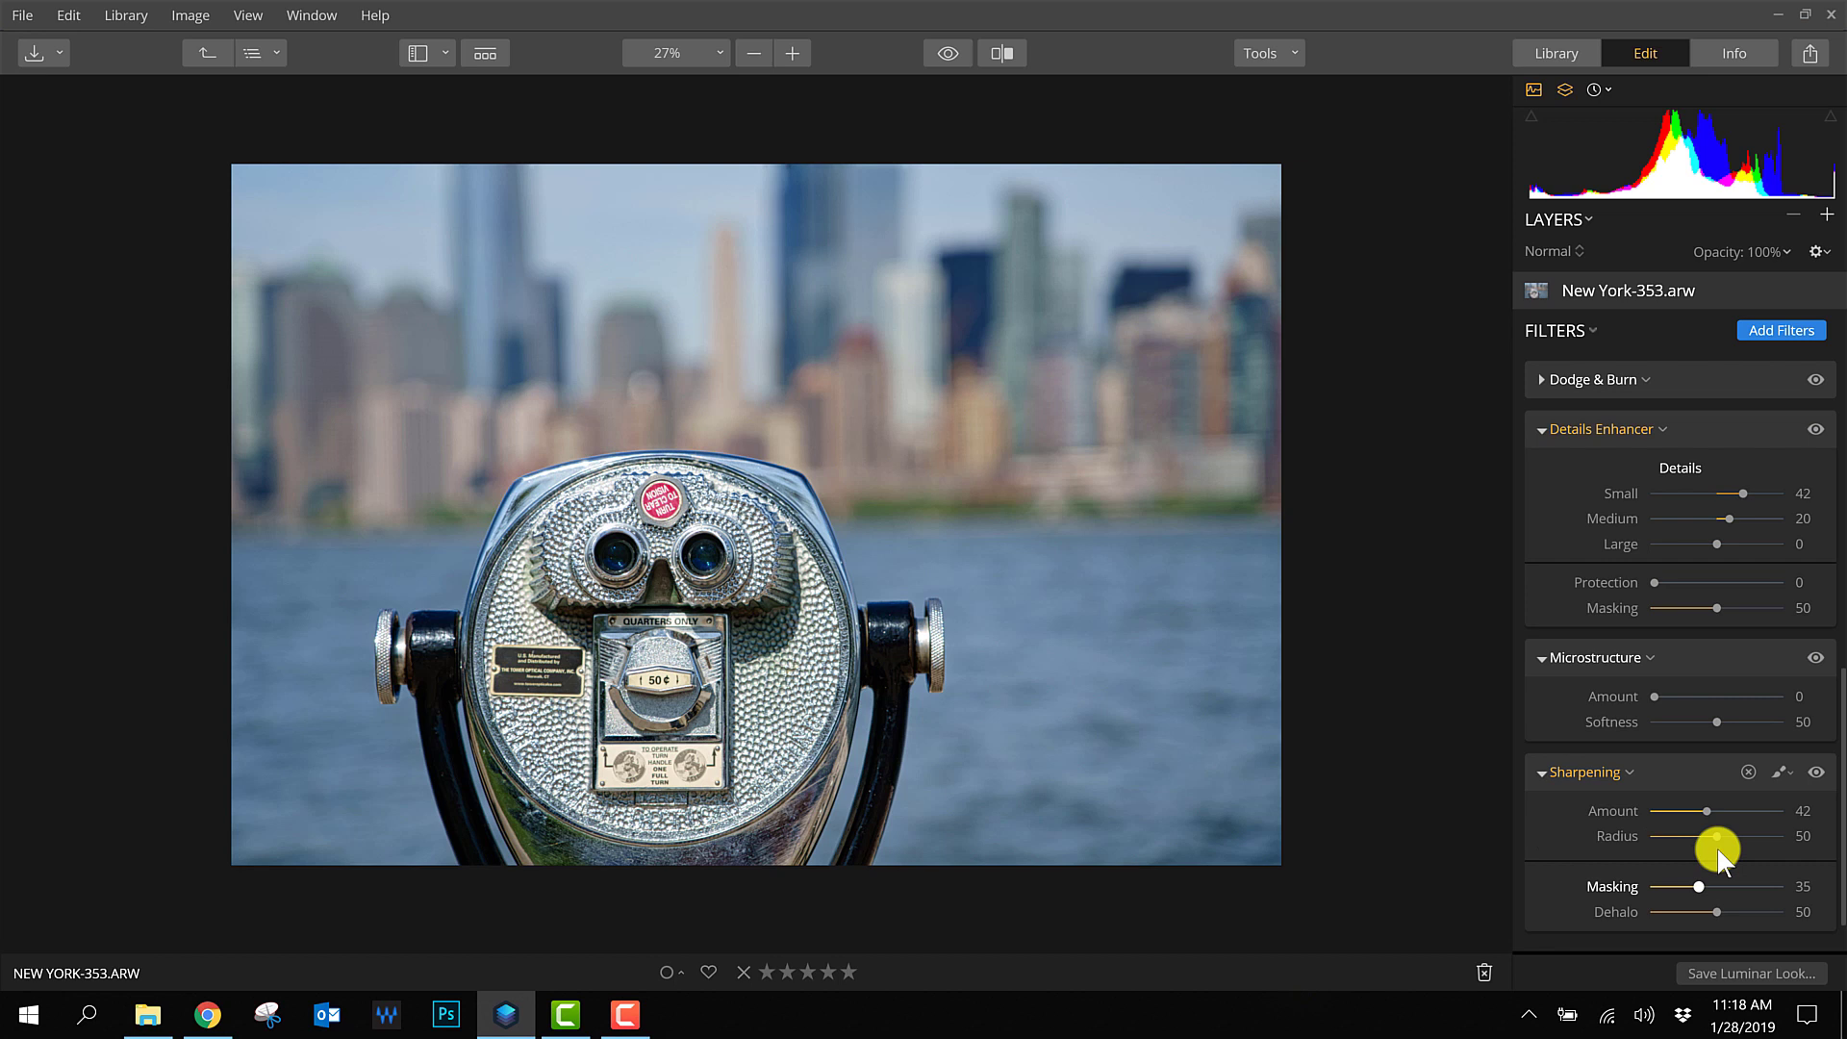
left_click(1814, 771)
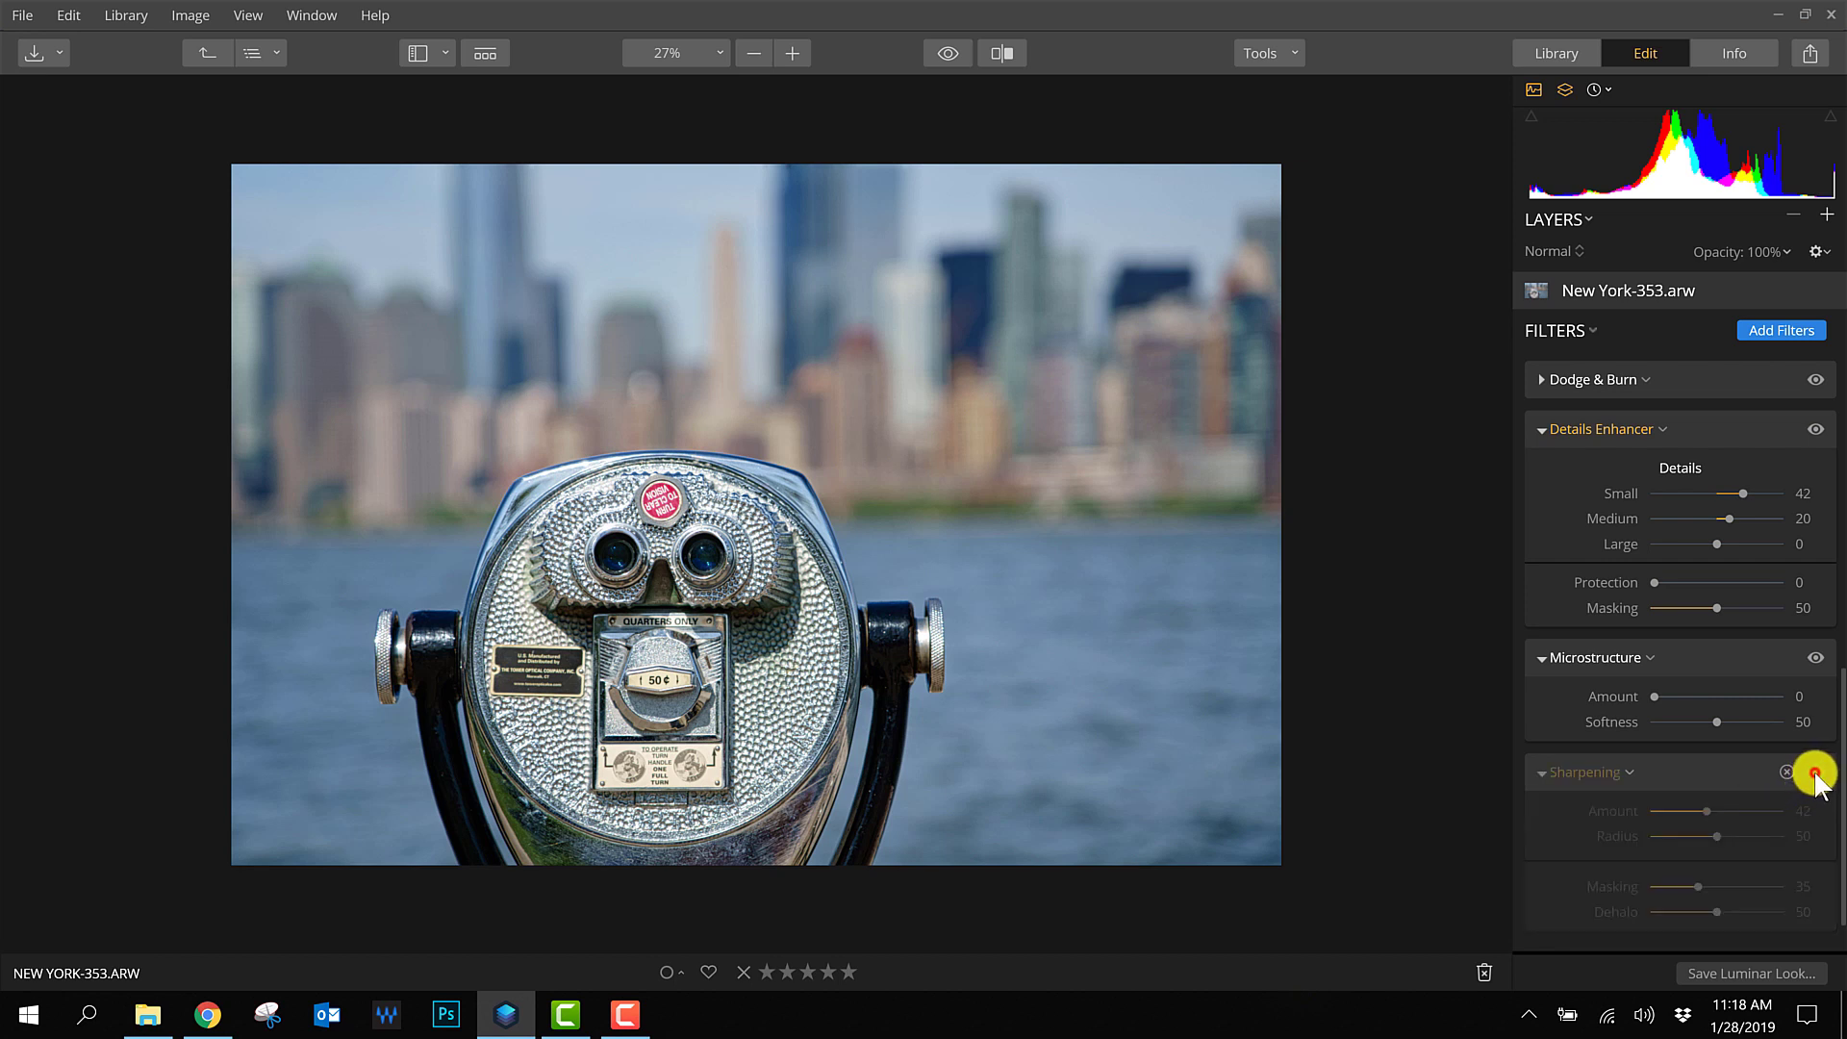
left_click(1814, 771)
scroll(692, 591, "up", 2)
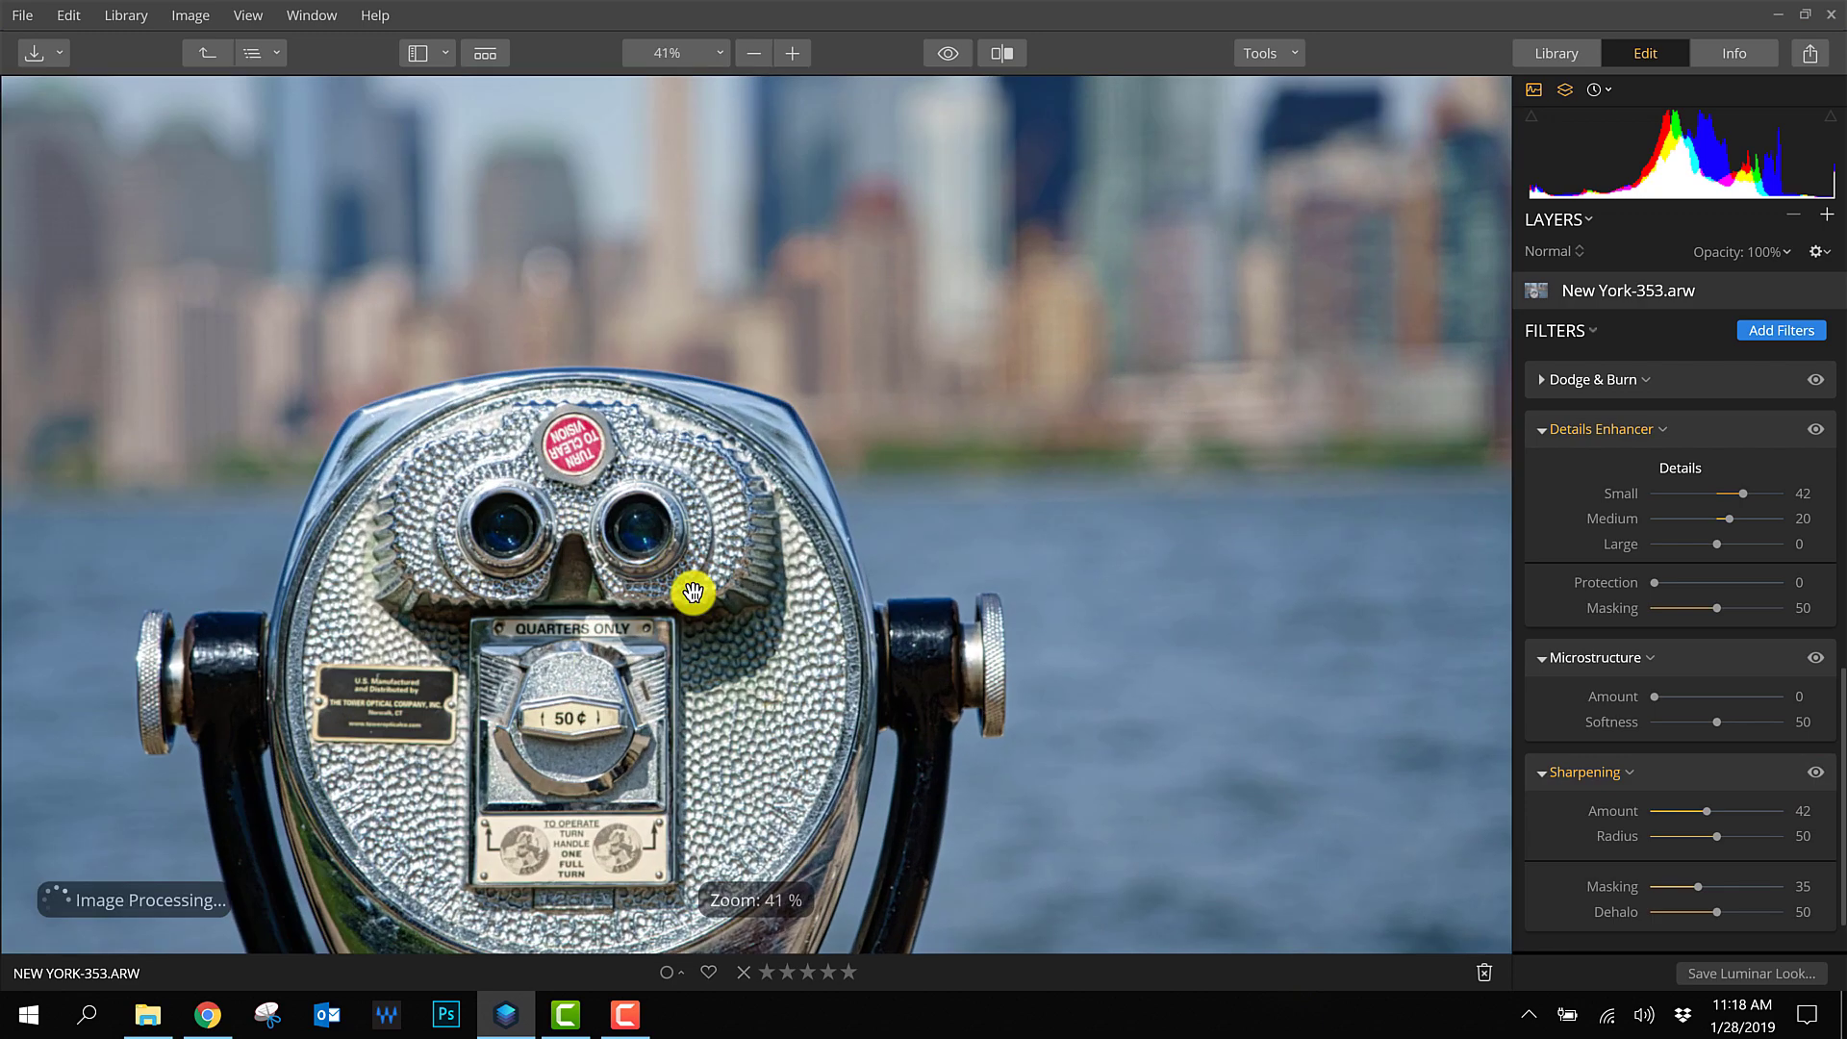
scroll(693, 592, "up", 5)
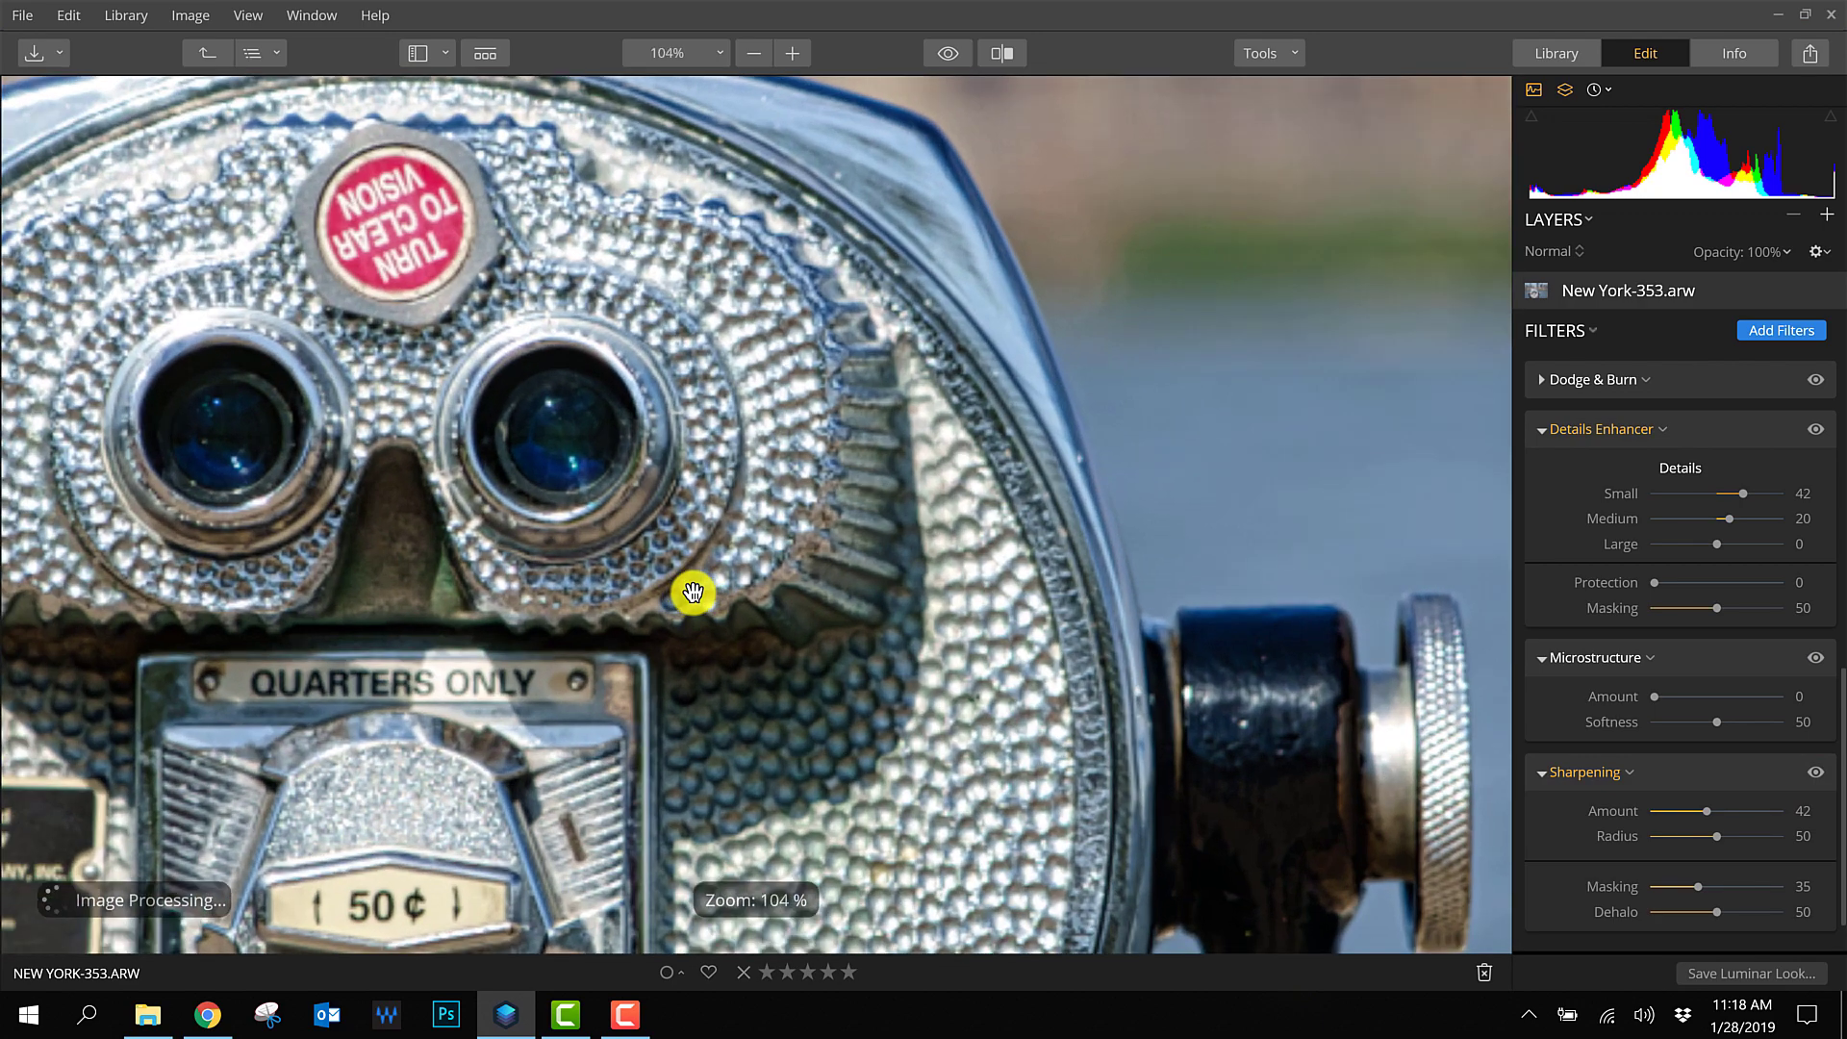
scroll(693, 591, "up", 3)
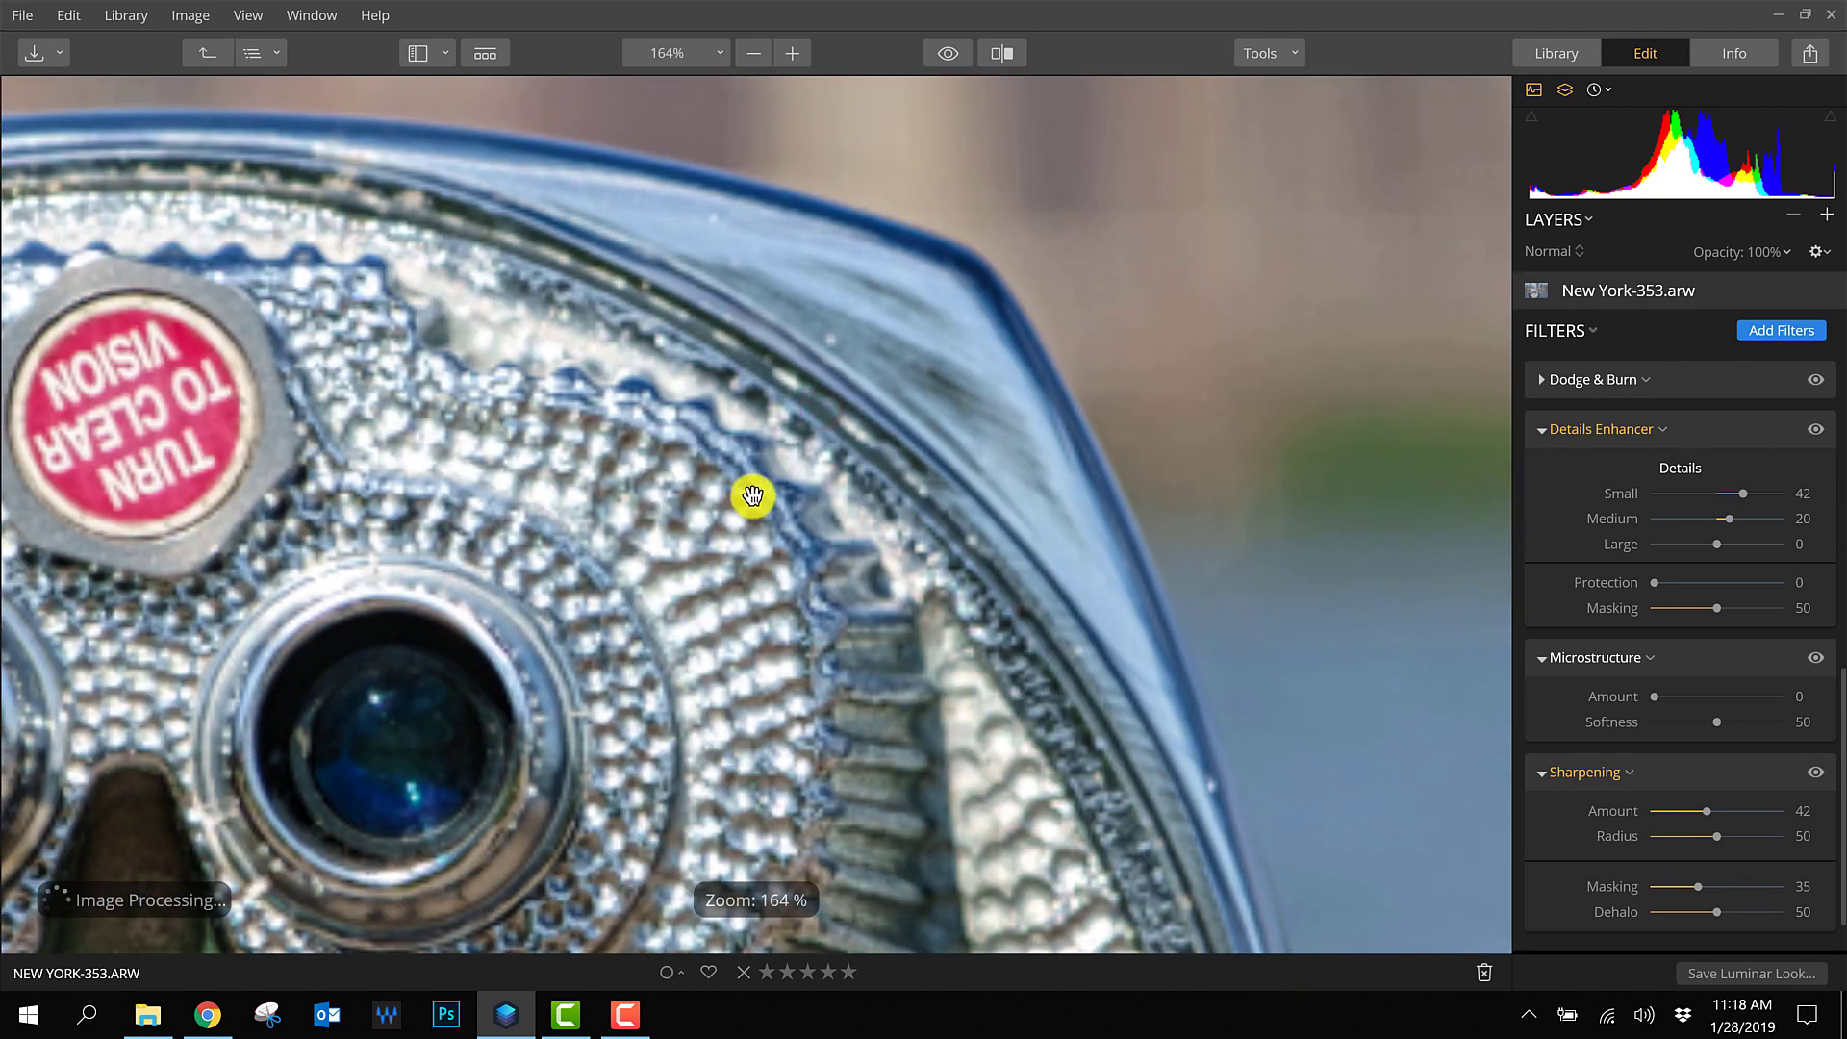
left_click(1815, 772)
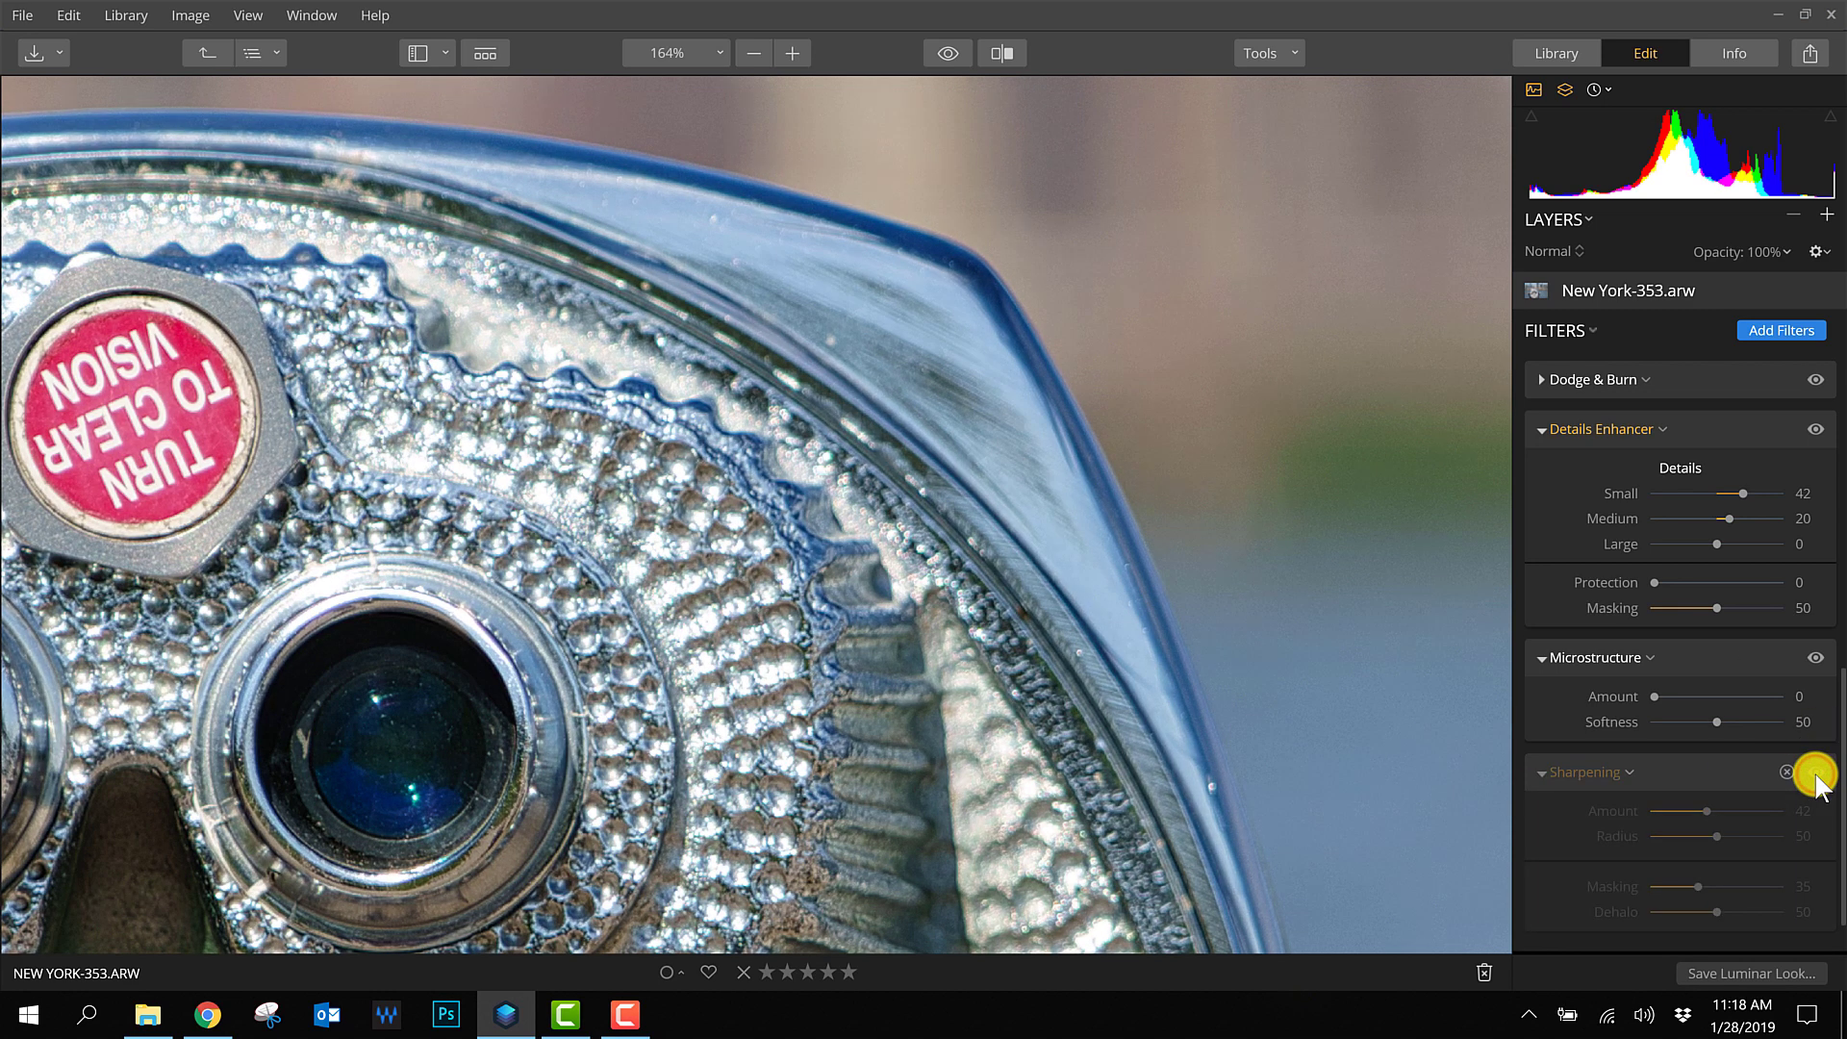
left_click(1815, 774)
left_click(1815, 773)
left_click(1815, 773)
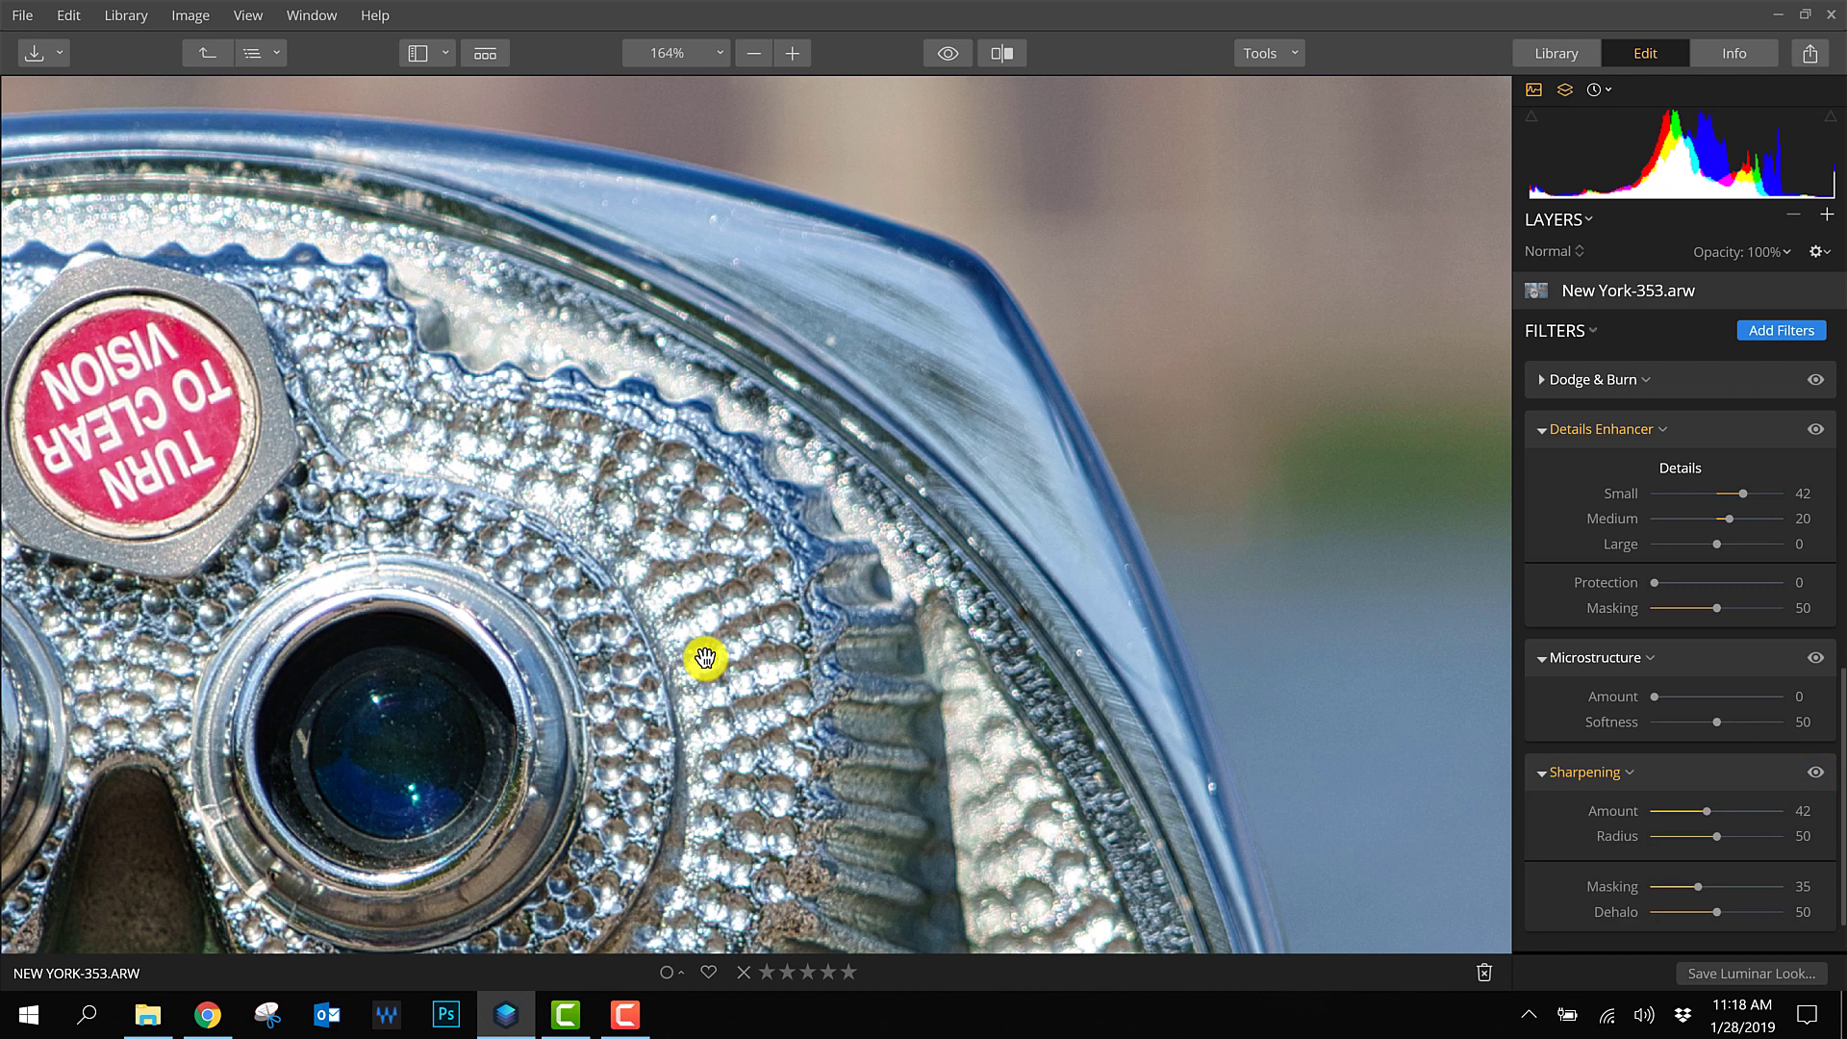
scroll(705, 657, "down", 6)
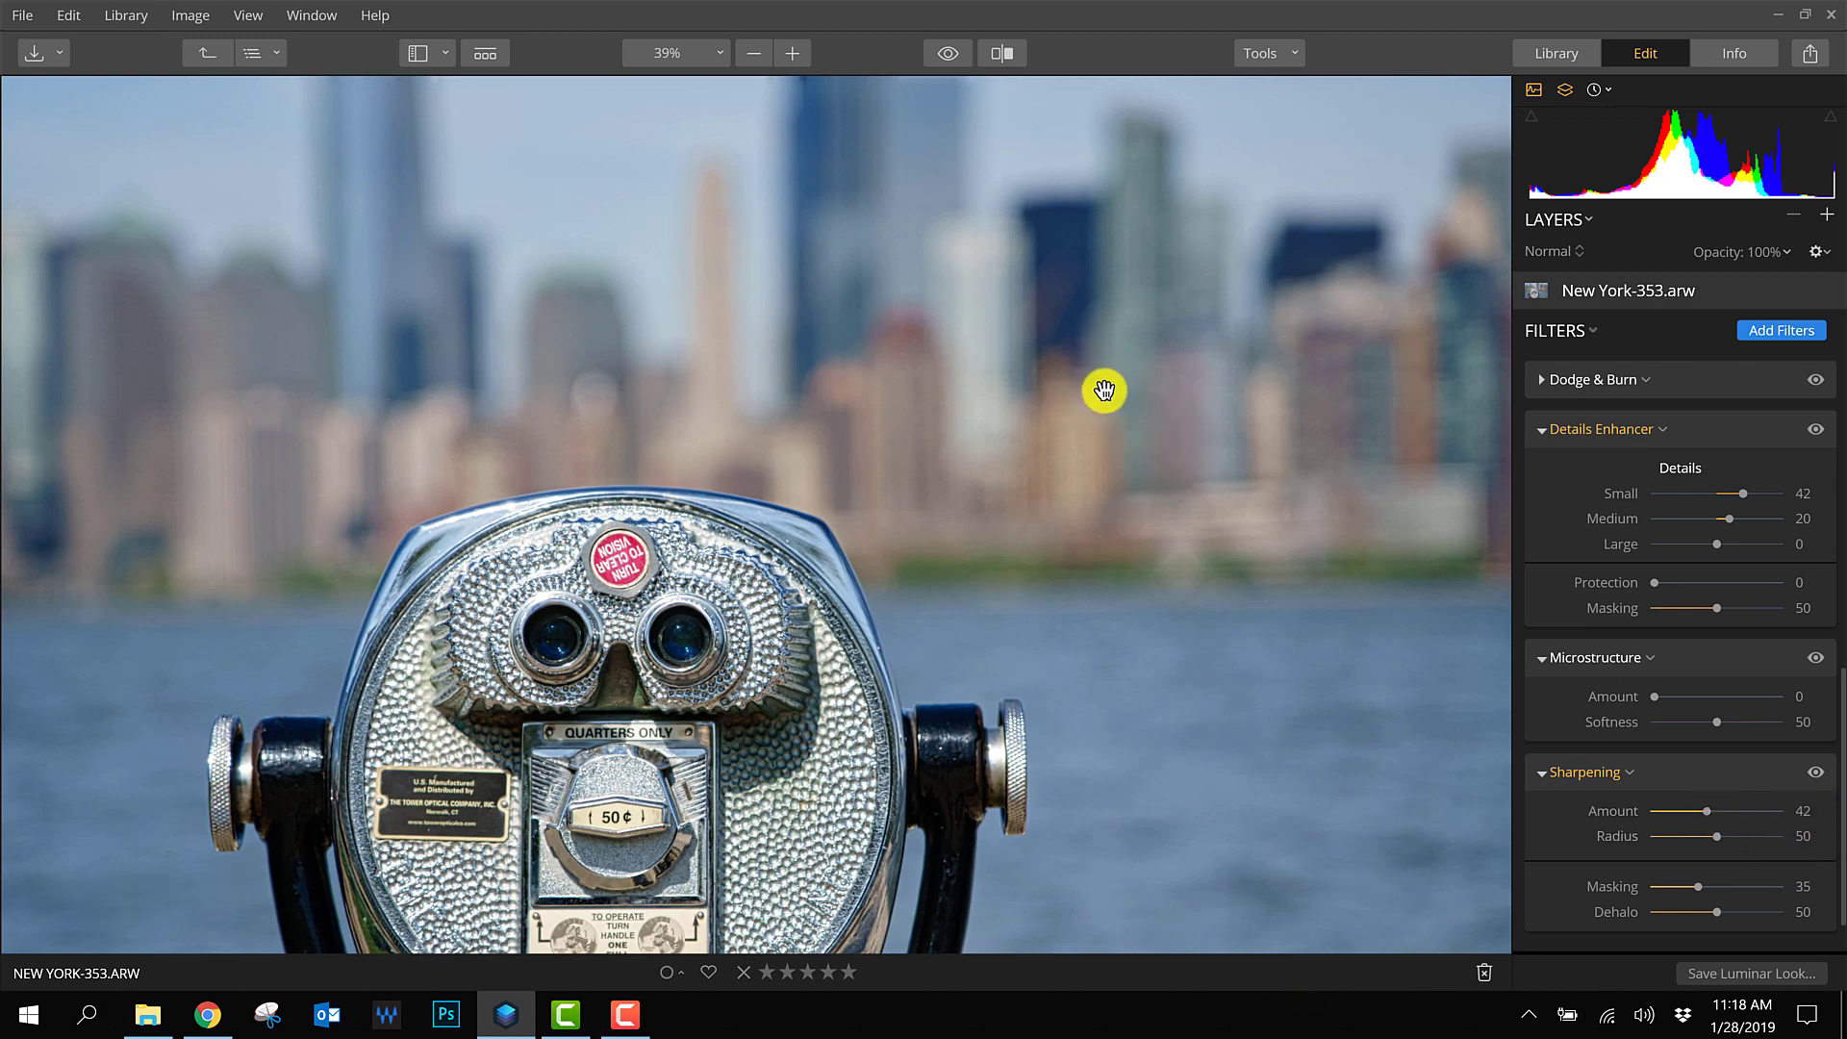
scroll(1088, 387, "up", 5)
left_click_drag(940, 466, 655, 676)
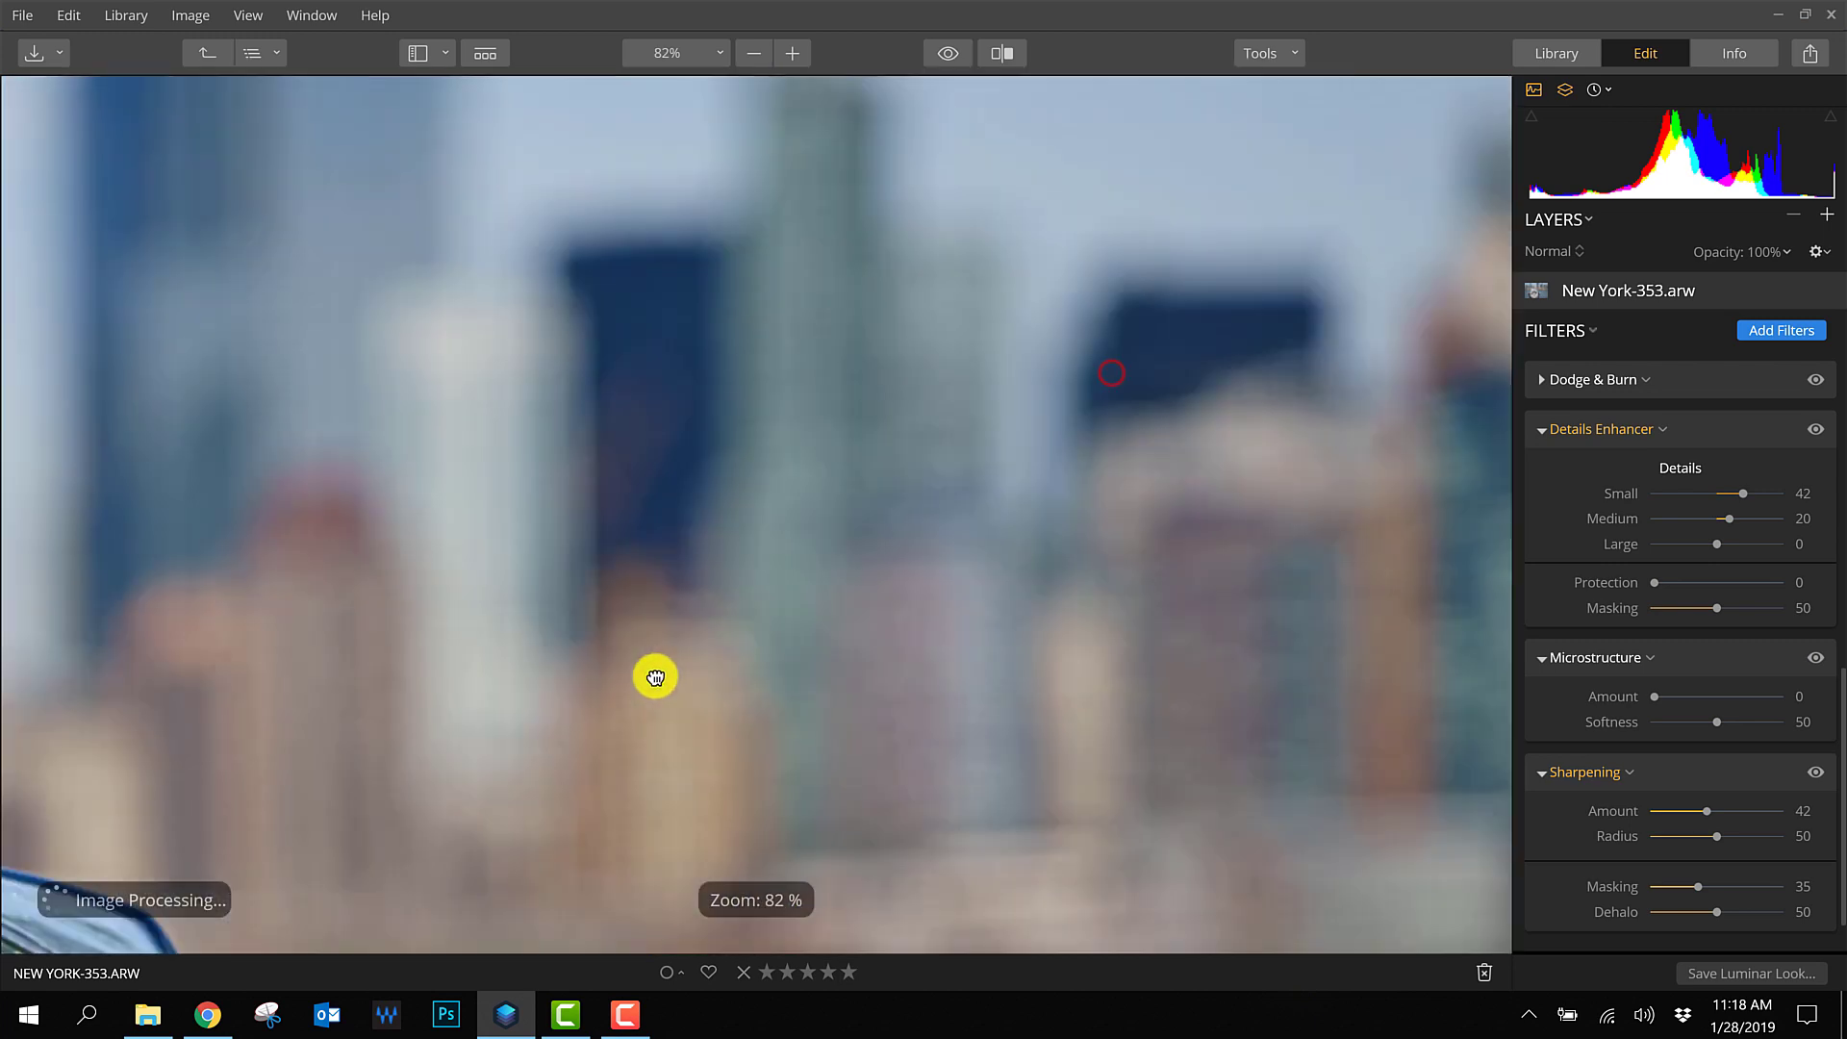
scroll(741, 614, "up", 3)
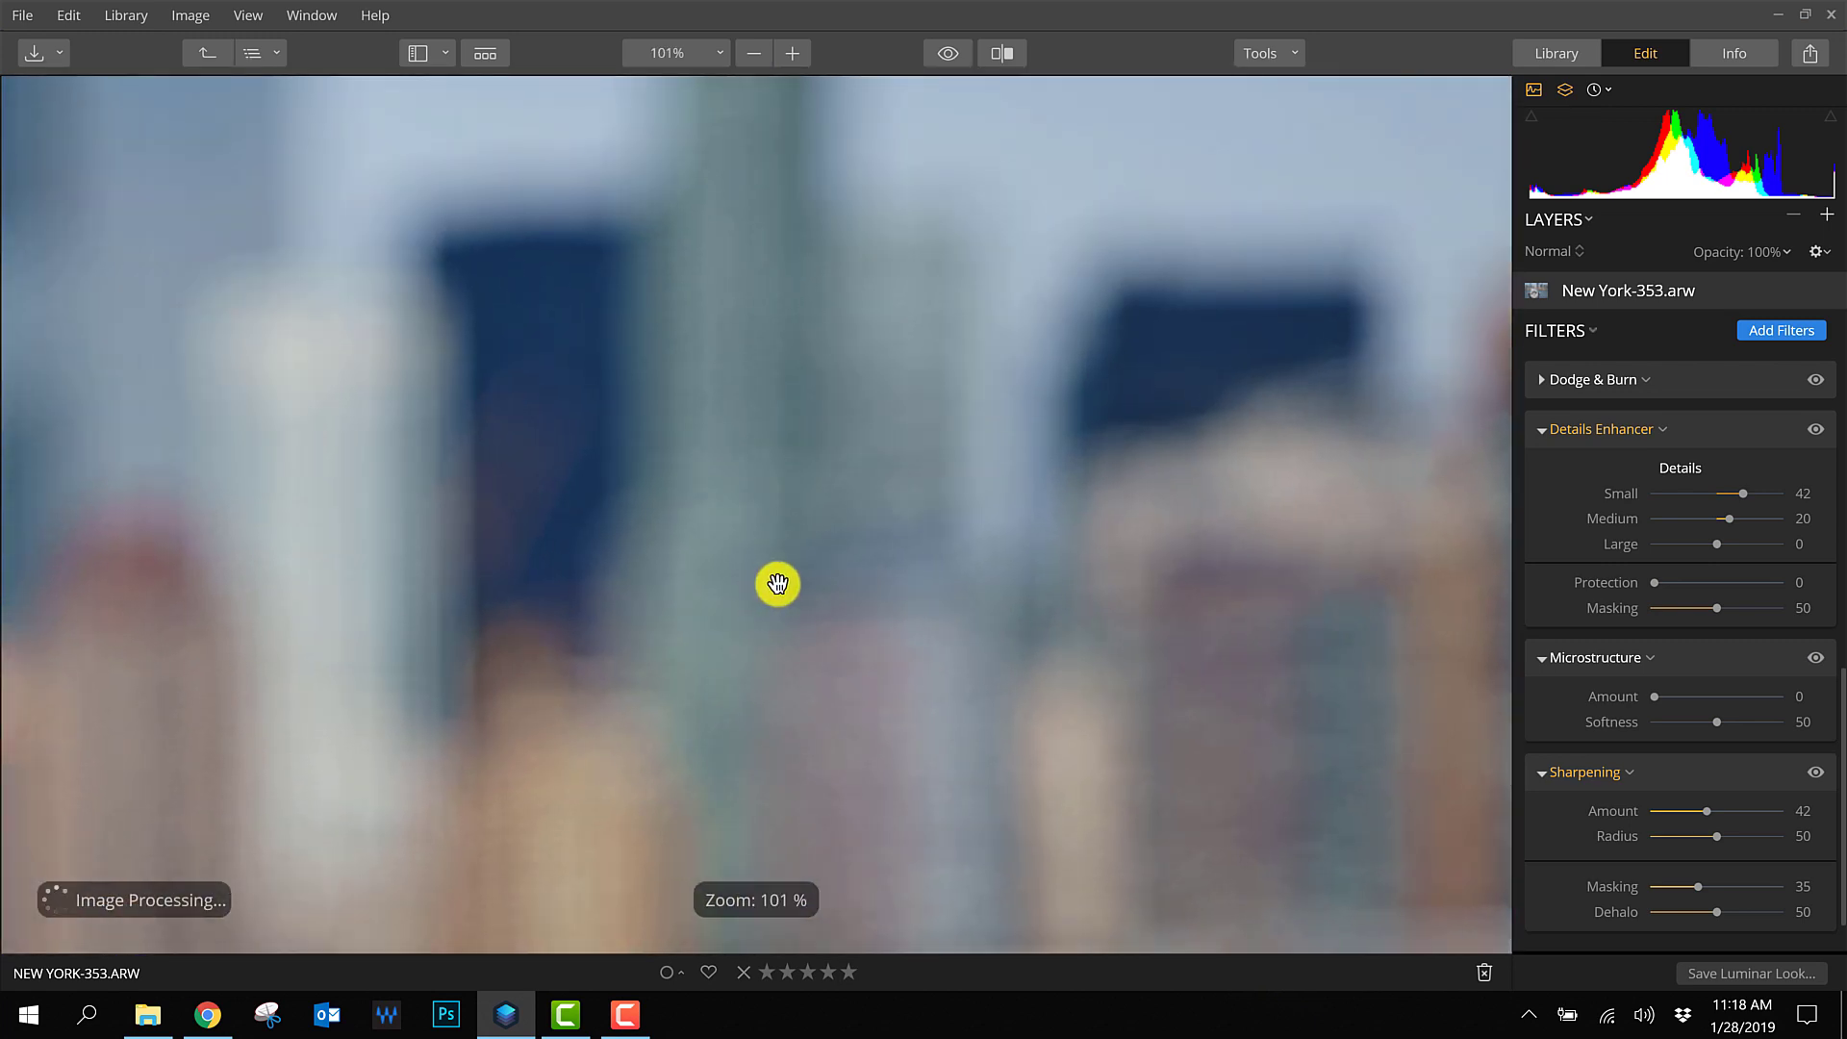
left_click(1816, 771)
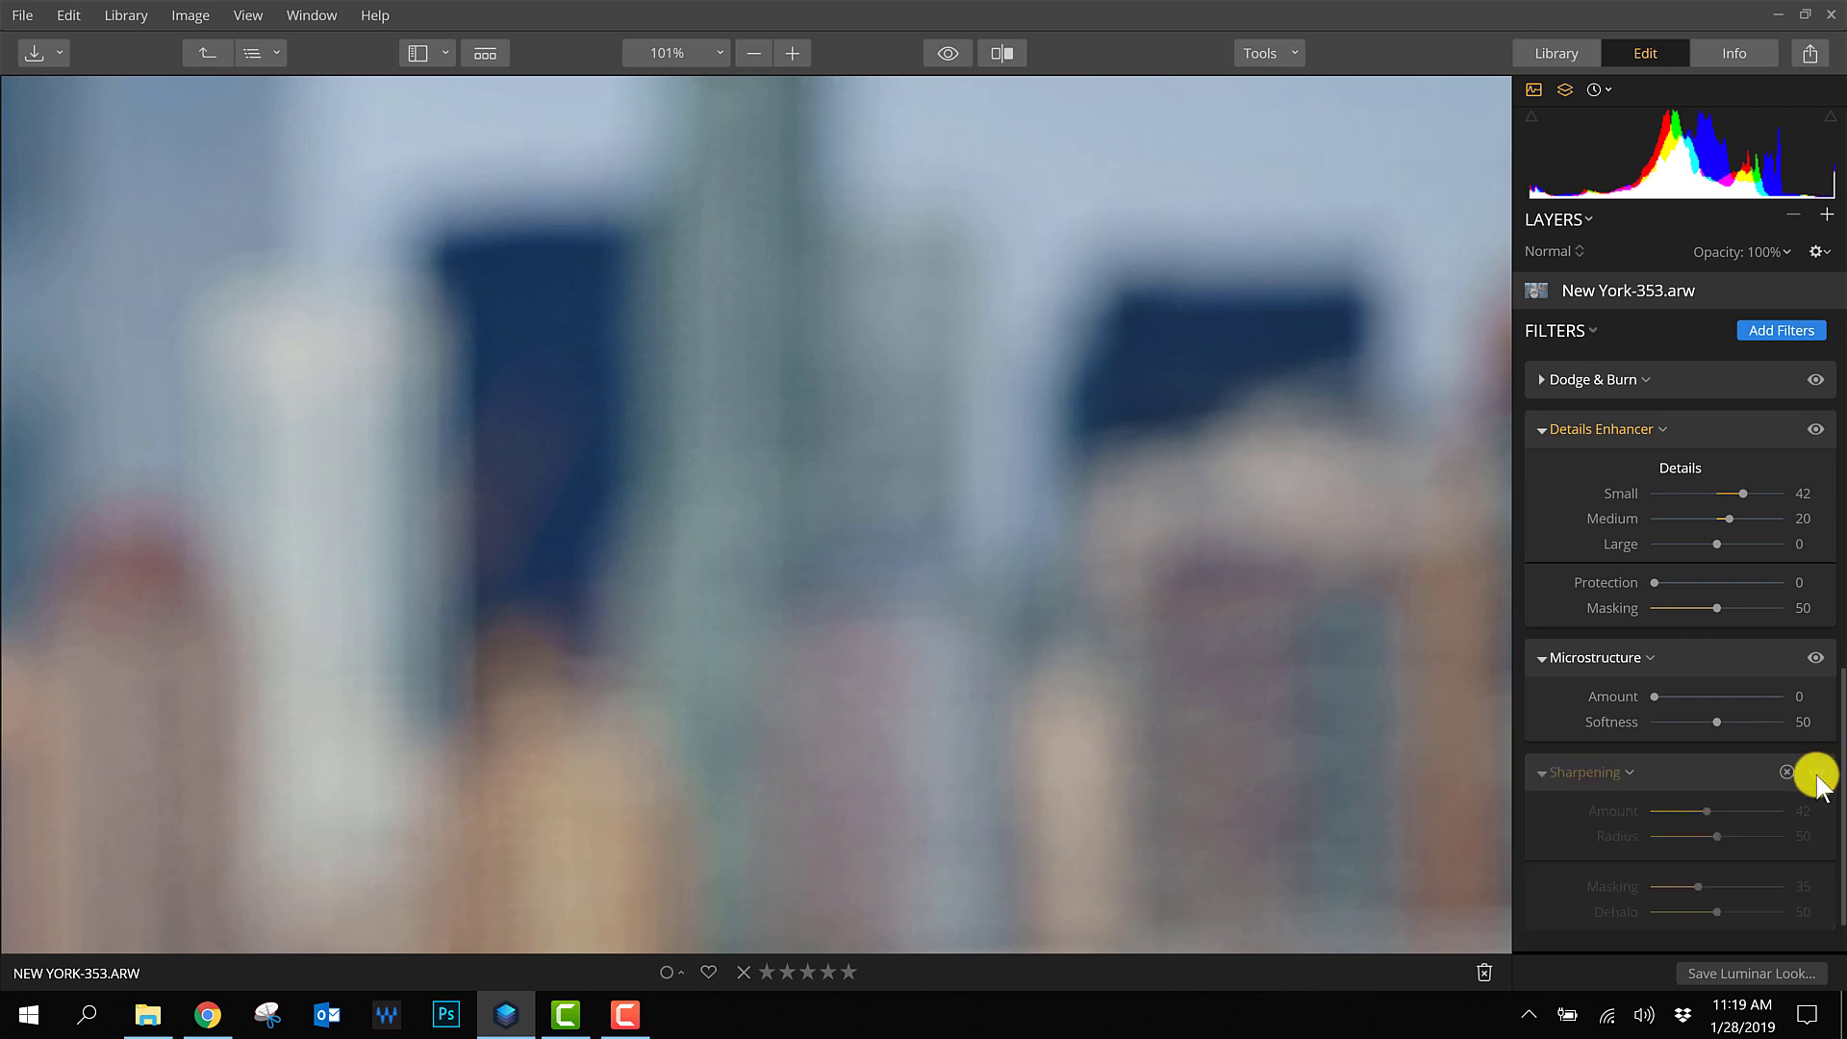
left_click(1815, 773)
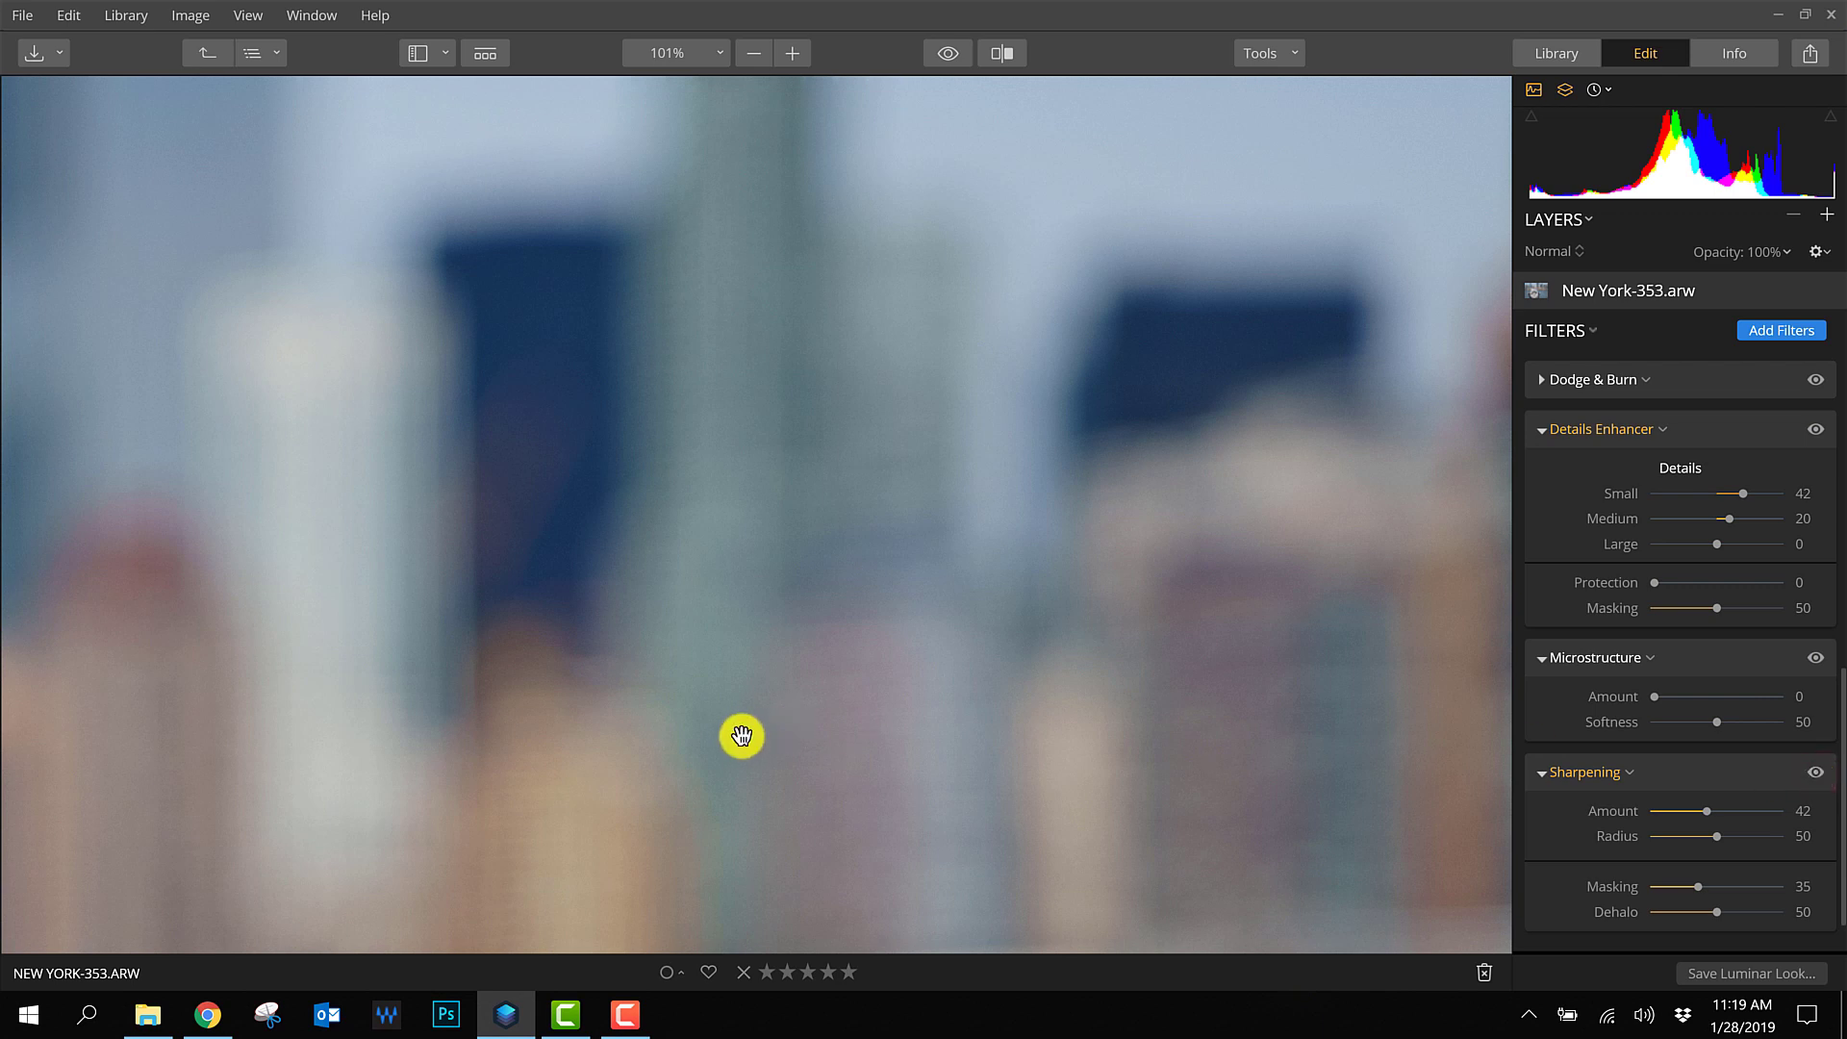
scroll(632, 587, "up", 3)
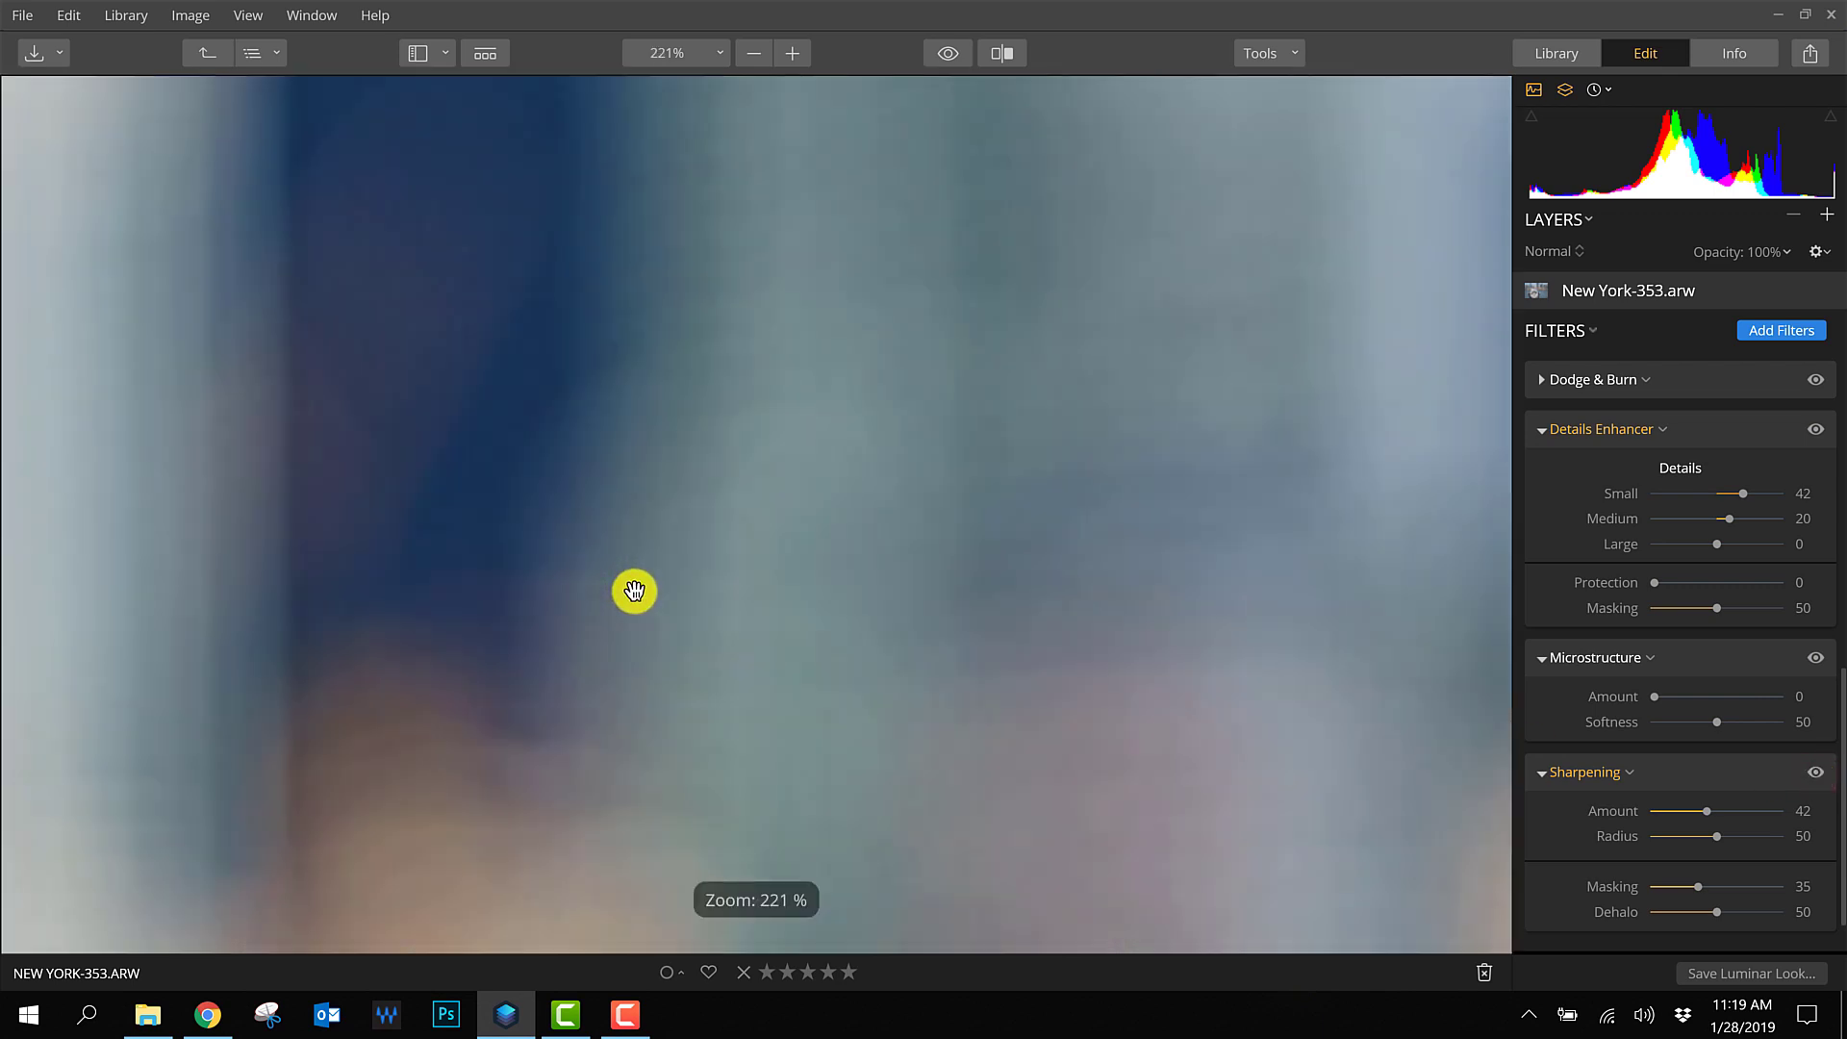
scroll(634, 590, "down", 5)
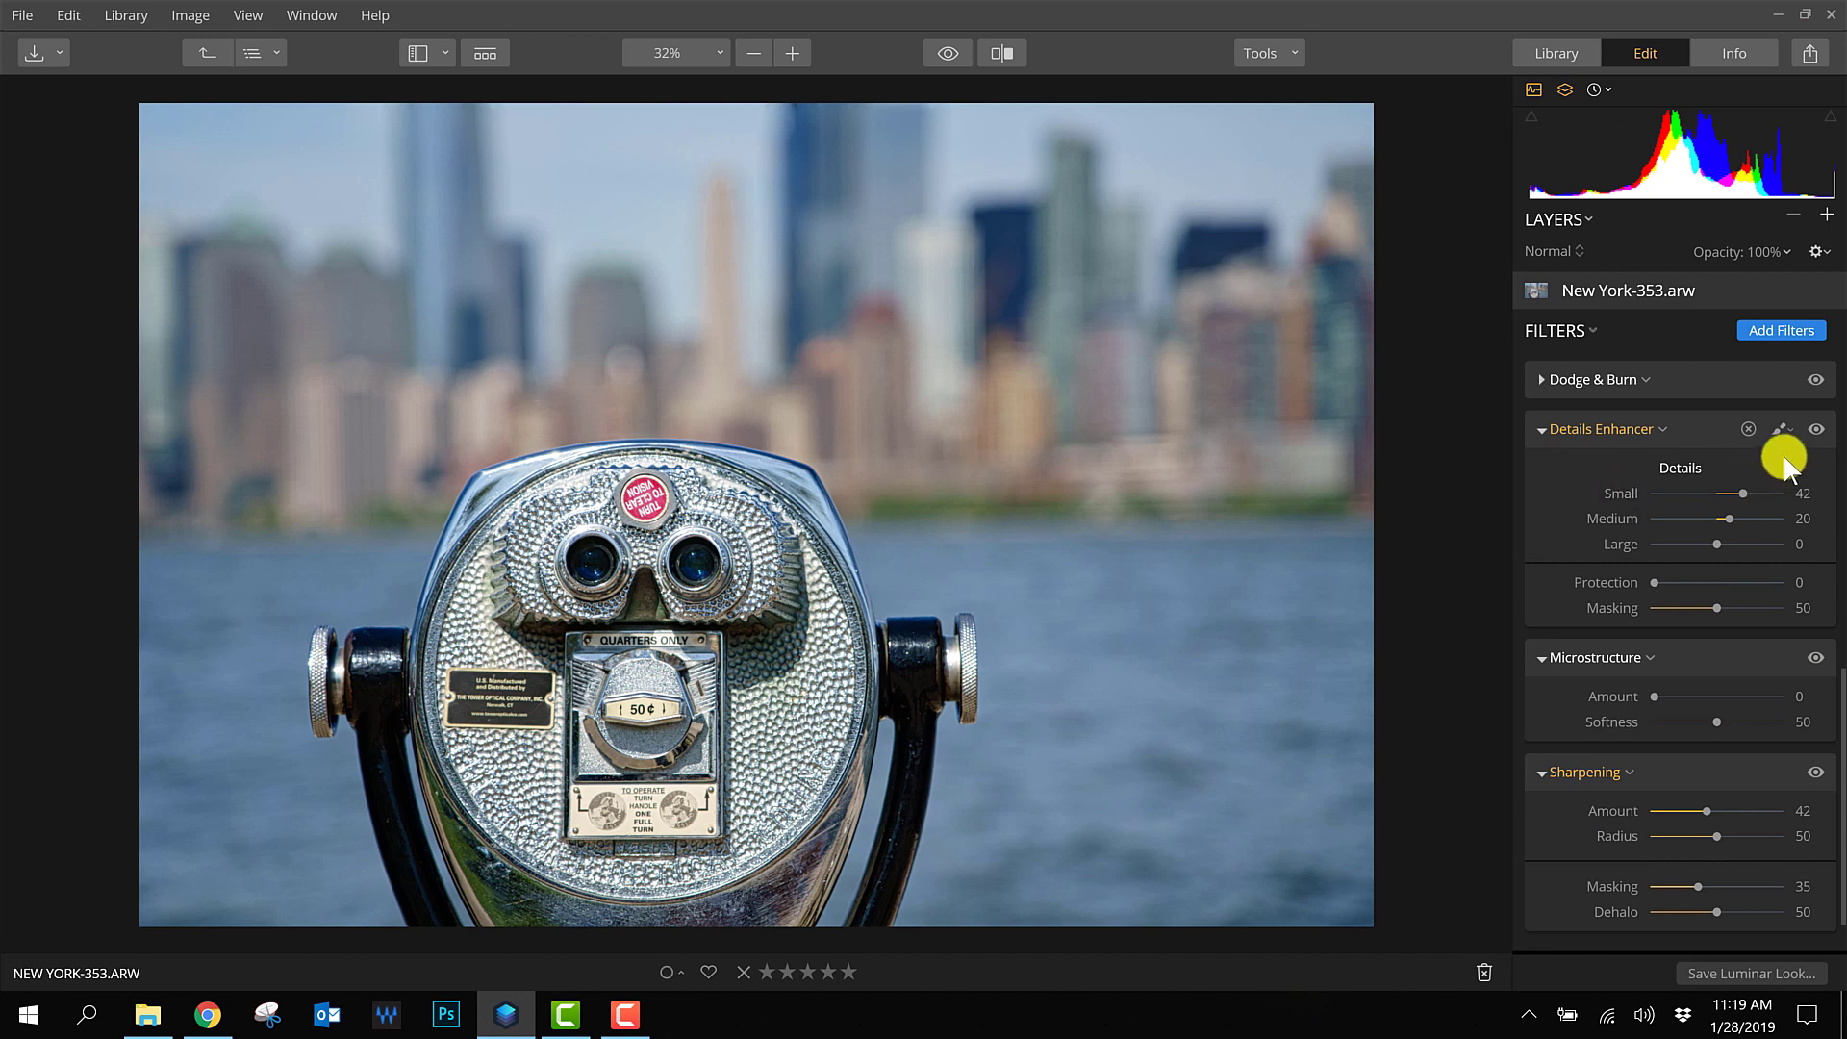
left_click(1816, 429)
left_click(1816, 429)
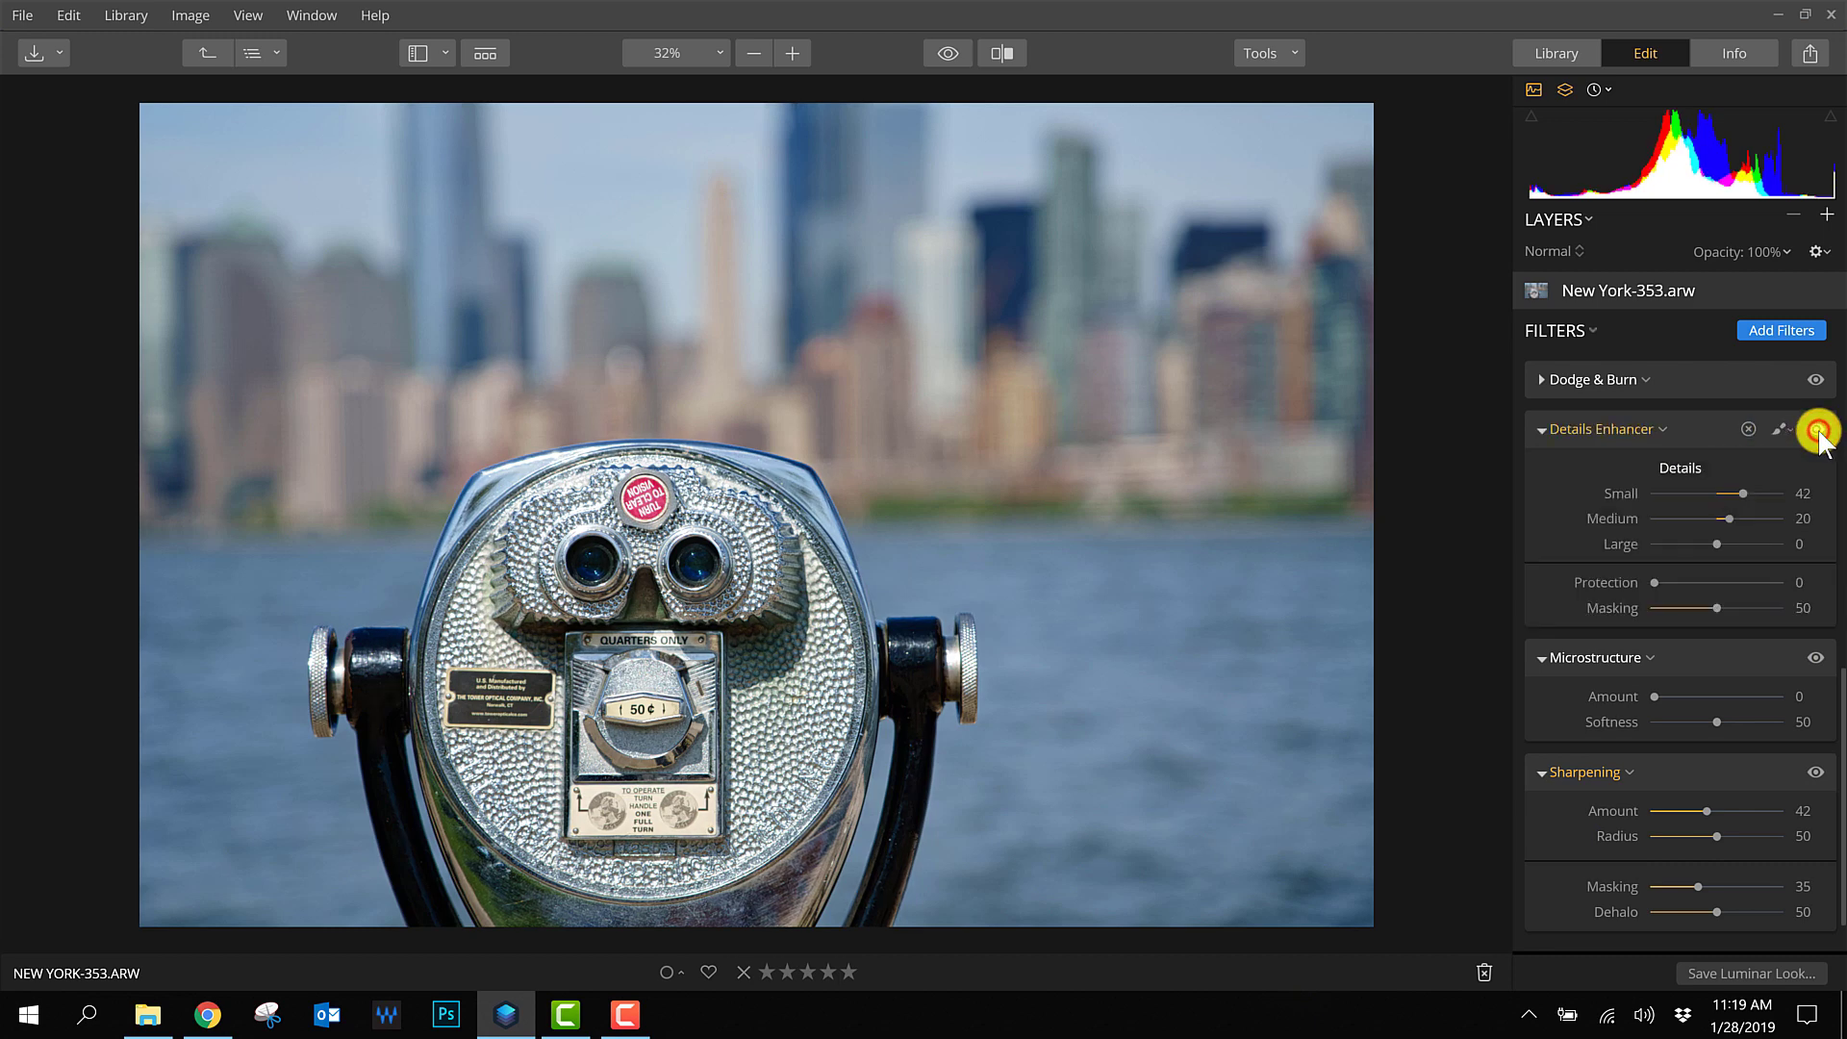